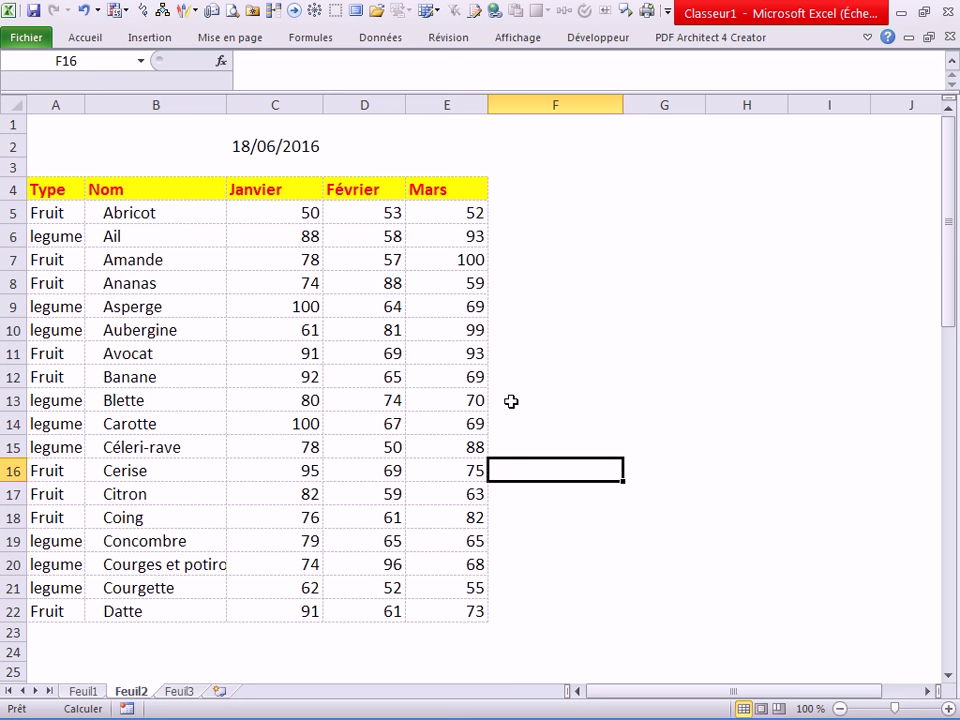
Step: Click through cells in columns D and F, checking the formula behind D6
left_click(509, 221)
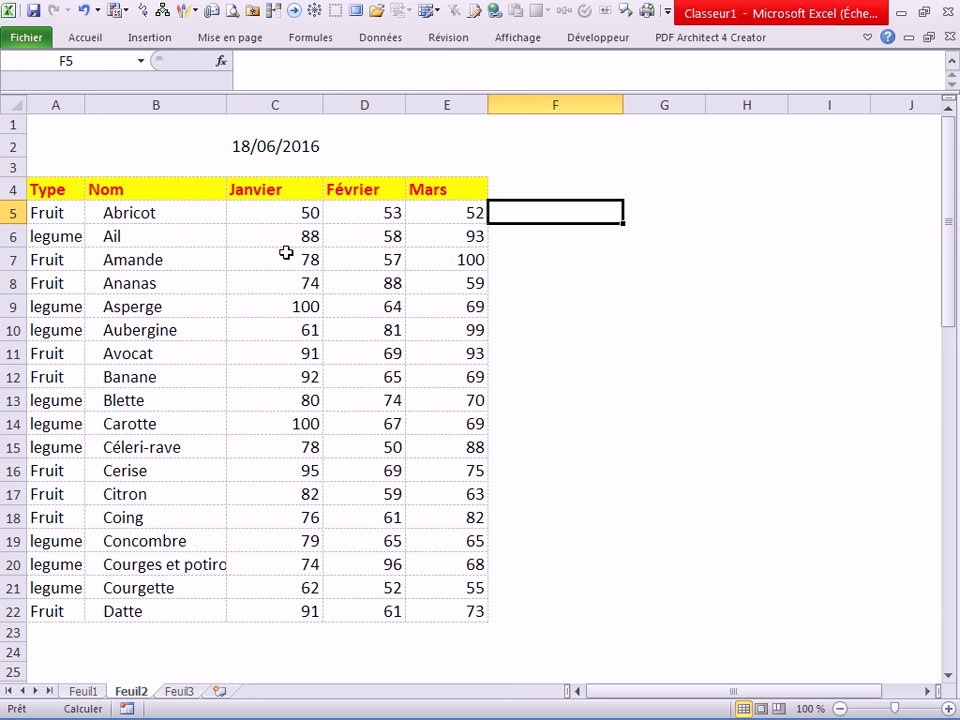
left_click(340, 238)
left_click(379, 302)
left_click(334, 372)
left_click(542, 330)
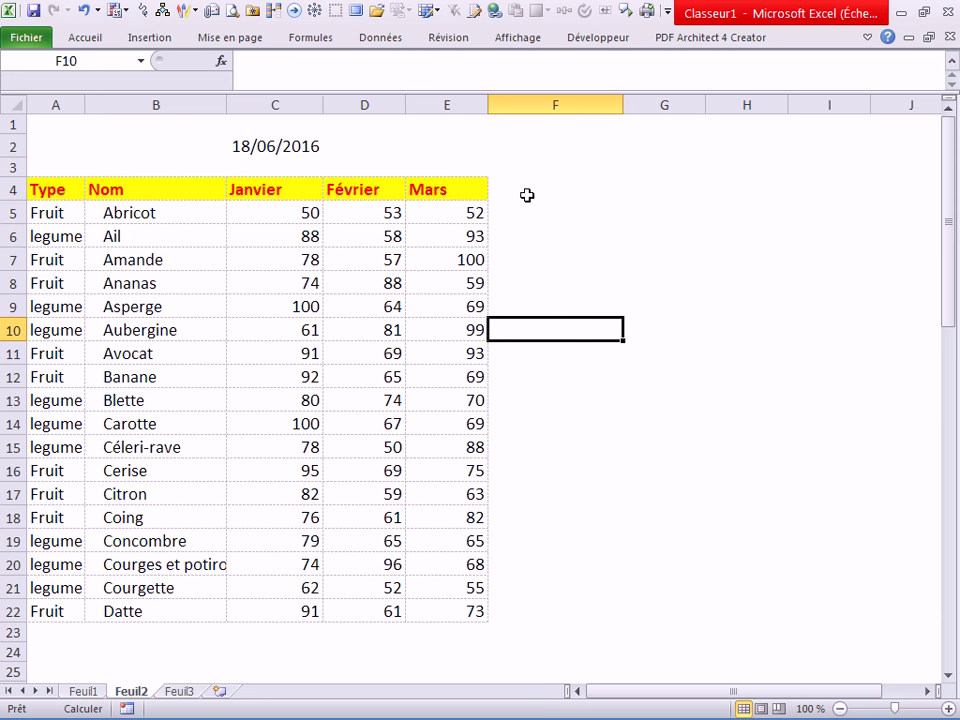
left_click(527, 195)
left_click(540, 311)
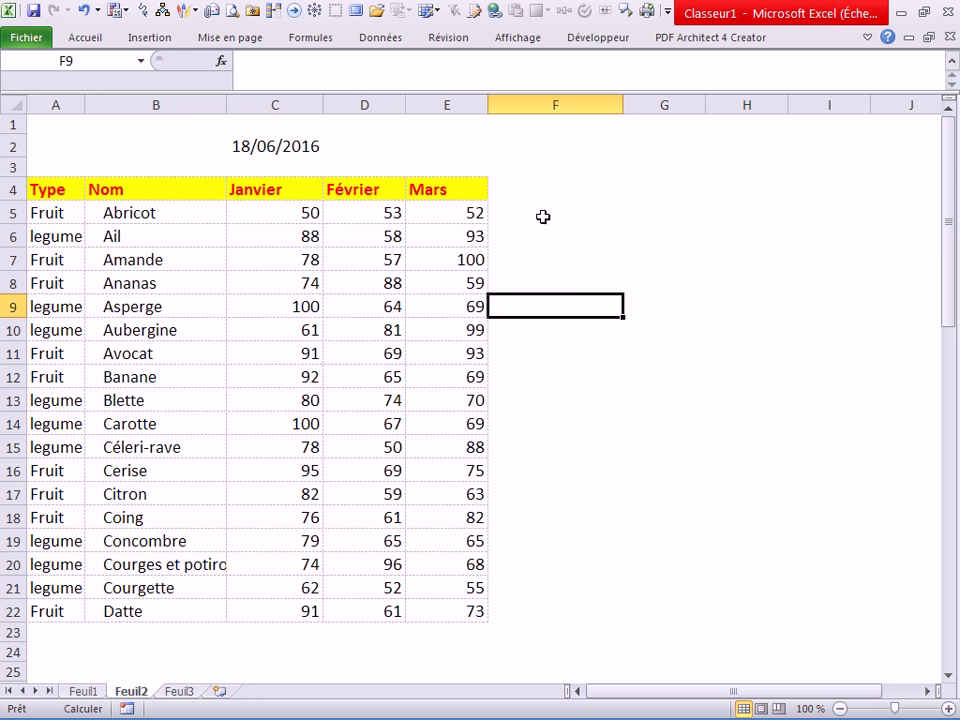
left_click(530, 214)
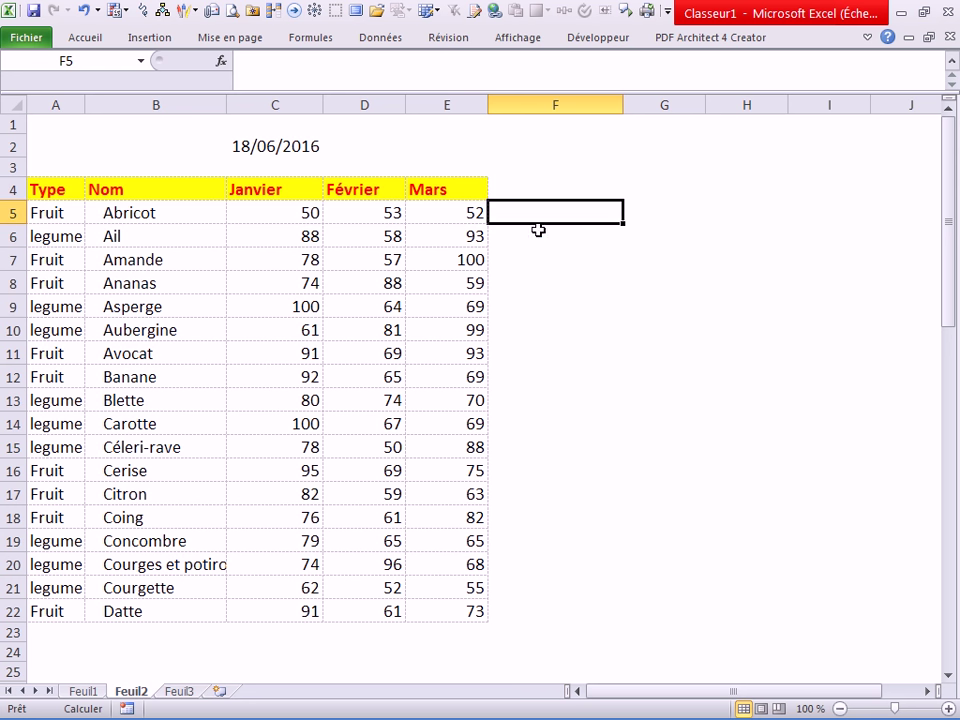
Step: Select F5:F12 and bring up the Insertion ribbon features
left_click_drag(533, 216, 527, 368)
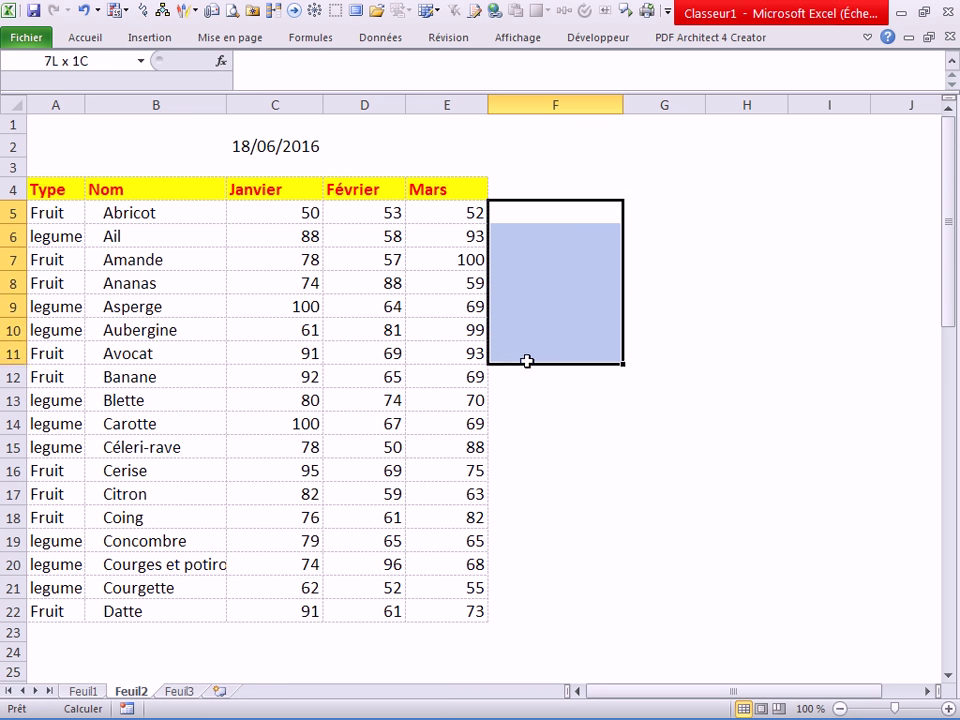
key("Left")
key("Left")
key("Left")
left_click(148, 38)
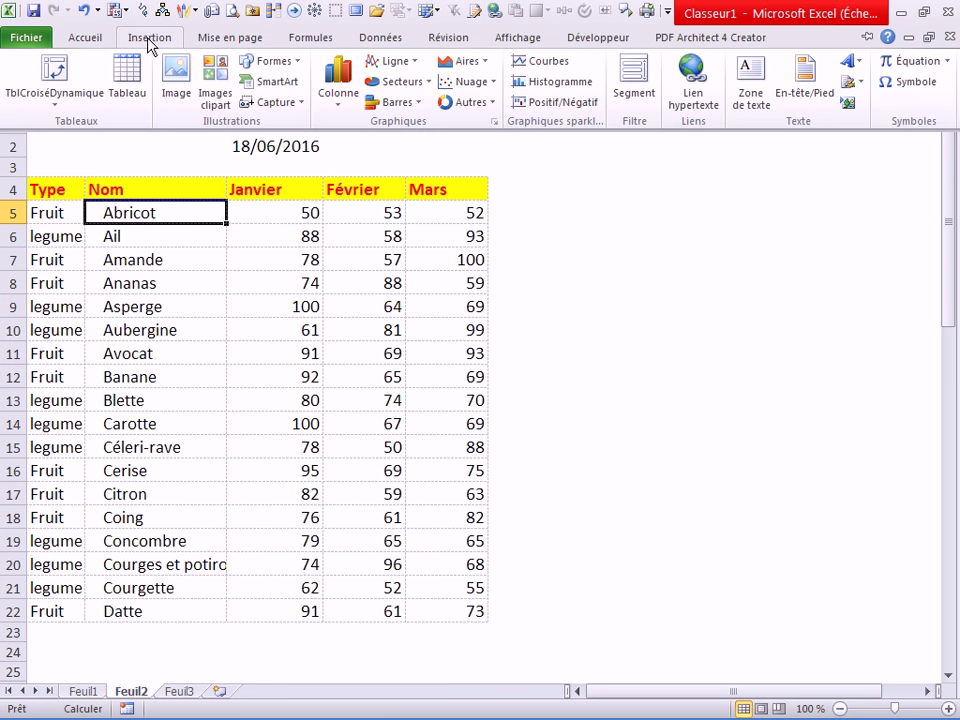
Step: Insert a column sparkline using B5 as data into location $F$5, replacing a mistaken C5:E5 entry
left_click(549, 83)
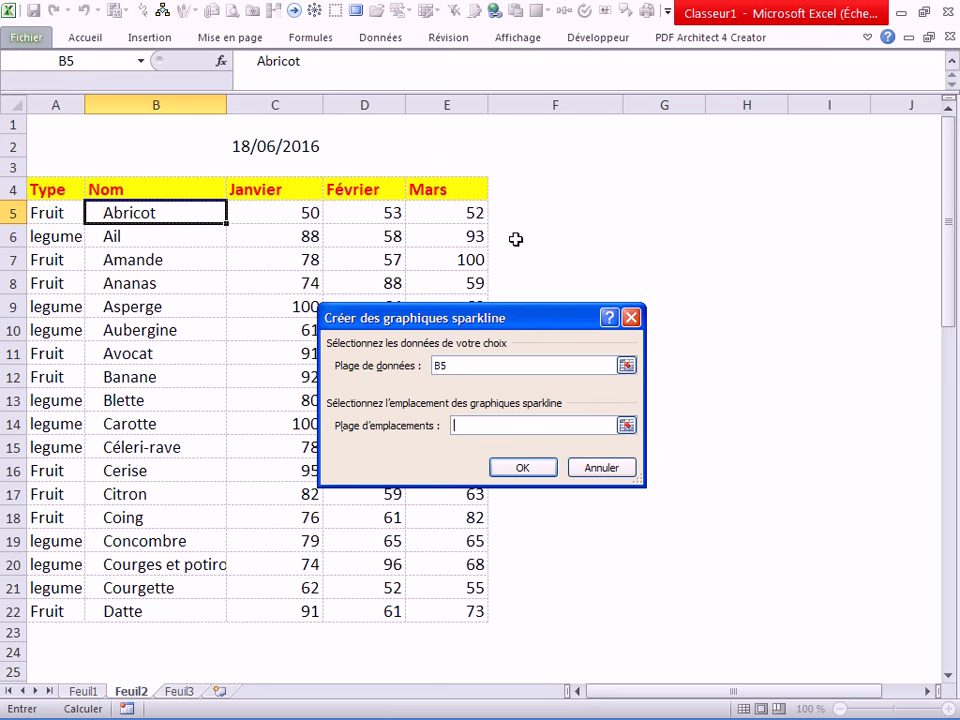
left_click_drag(505, 320, 182, 290)
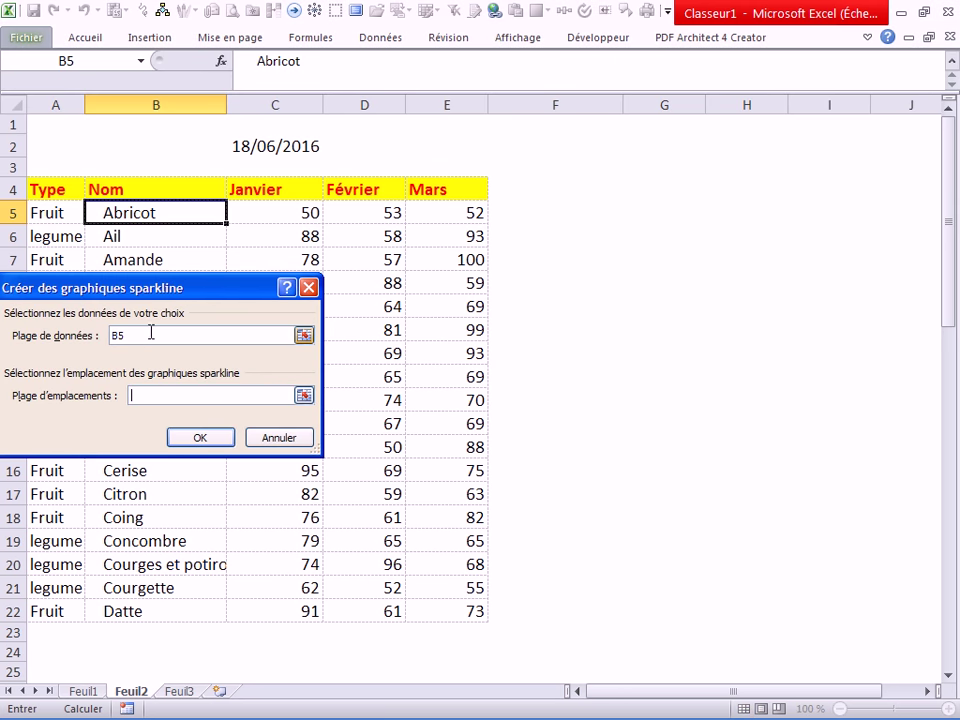
left_click_drag(208, 291, 245, 283)
left_click(274, 381)
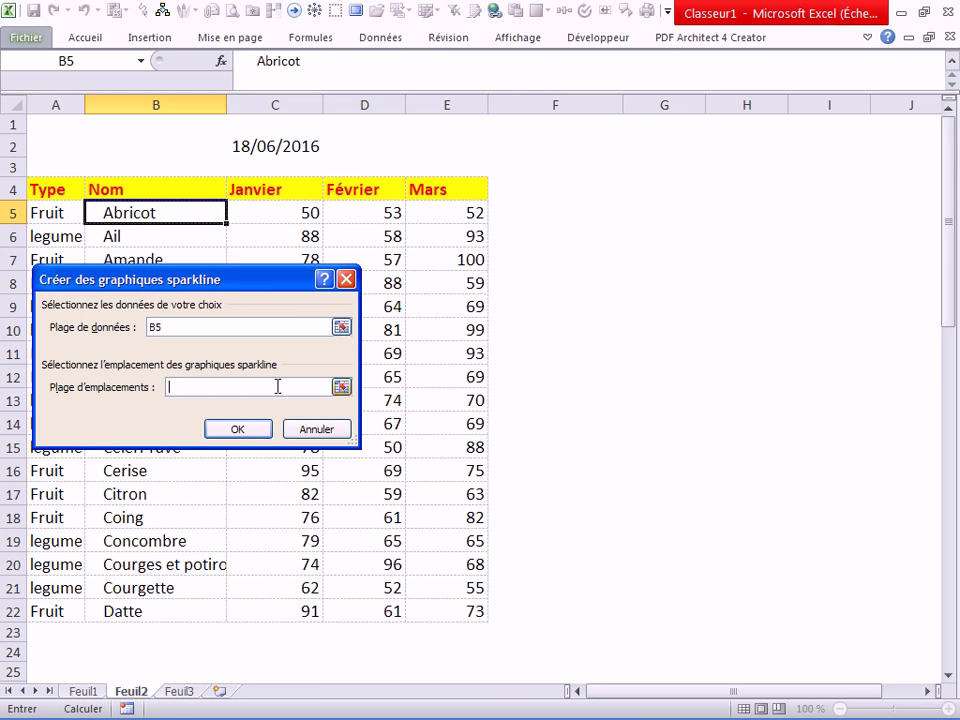
left_click_drag(300, 212, 416, 218)
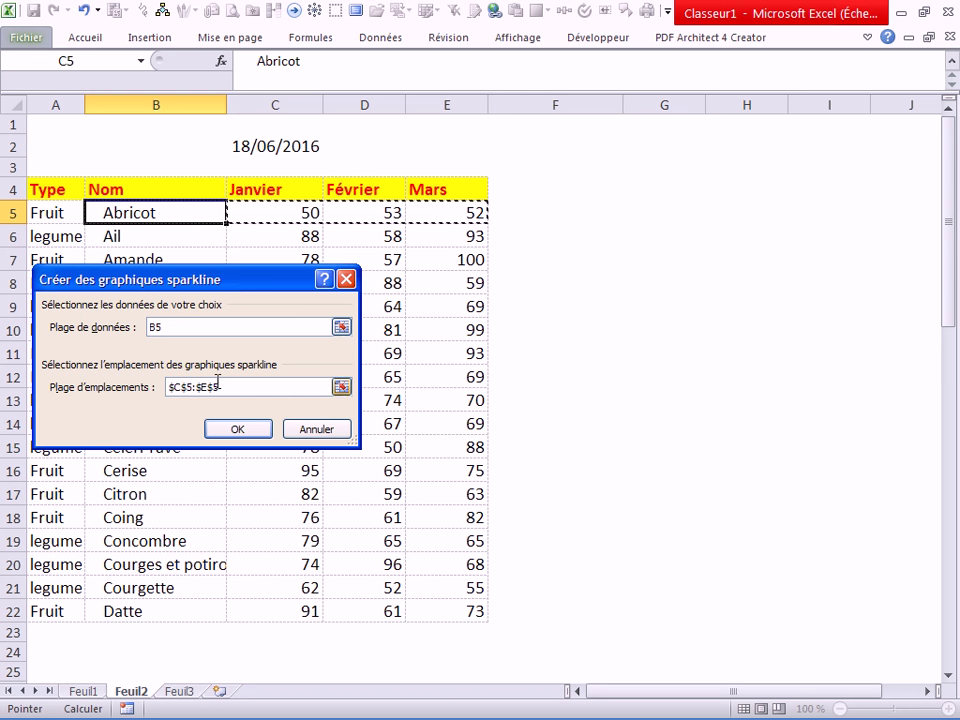
left_click_drag(221, 387, 70, 383)
key("BackSpace")
left_click(521, 215)
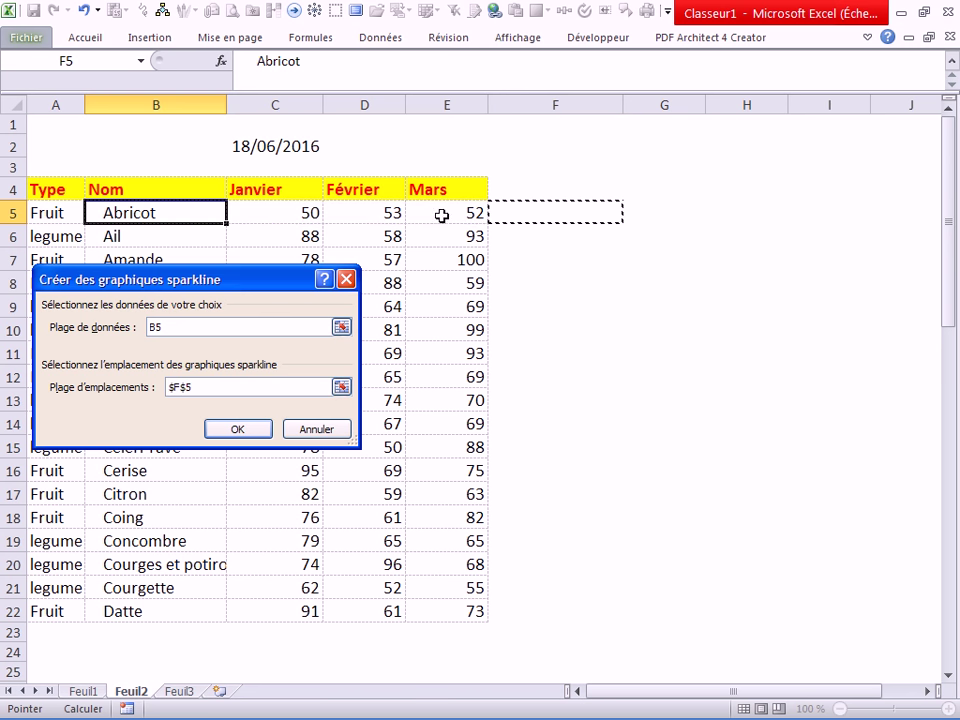
left_click(247, 428)
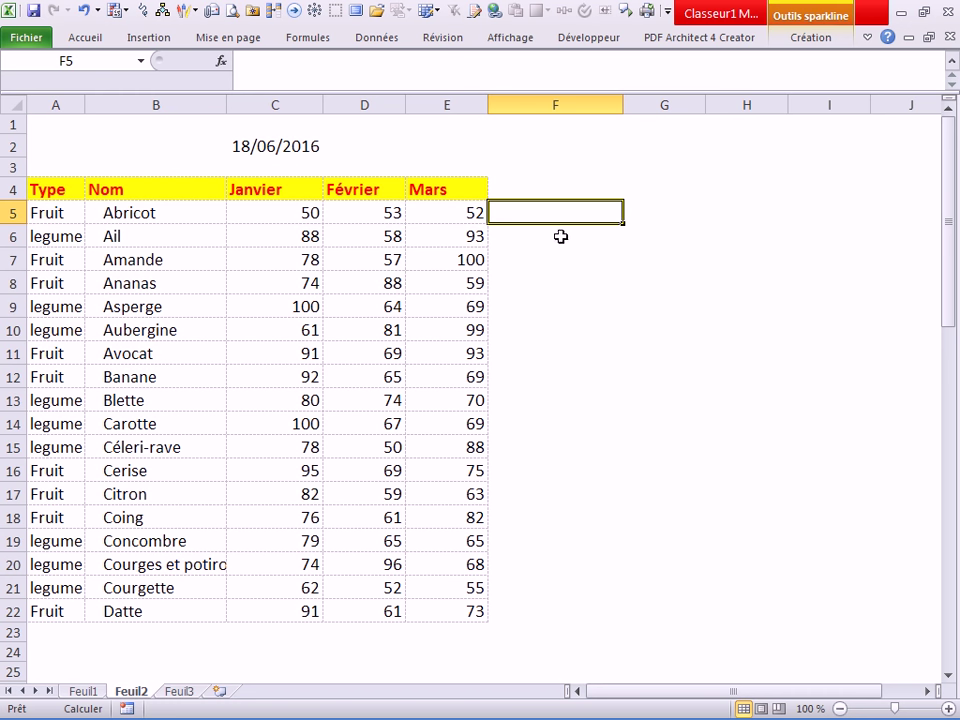
left_click(536, 262)
Step: Insert a column sparkline in F5 using the Janvier–Mars data C5:E5
left_click(526, 215)
left_click(150, 40)
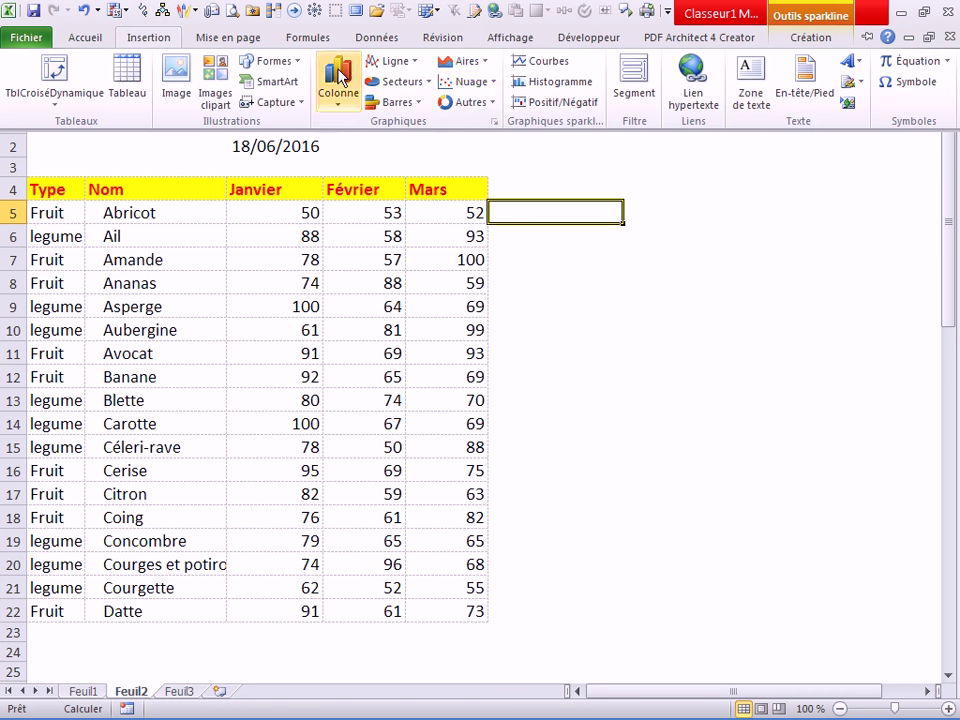
left_click(528, 90)
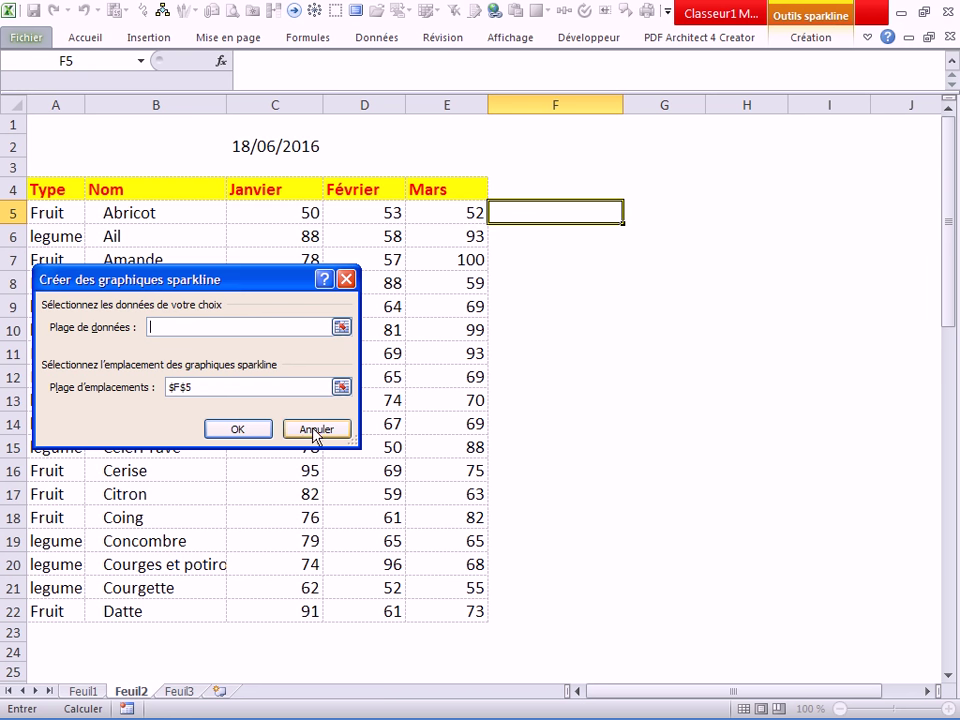
left_click_drag(252, 213, 408, 215)
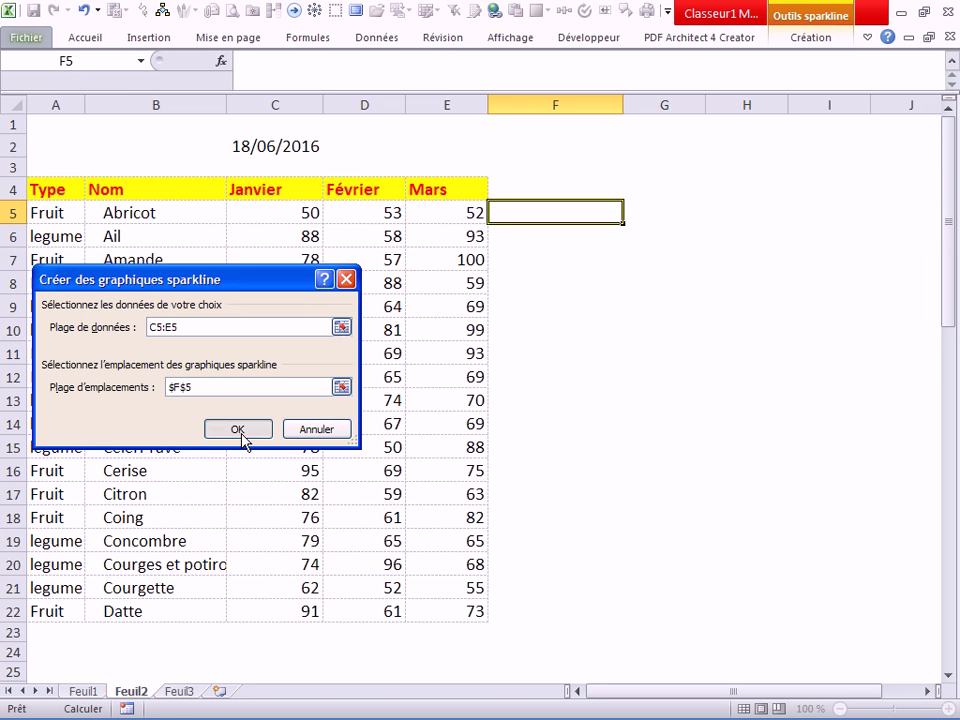
left_click(240, 430)
left_click(570, 304)
left_click(535, 212)
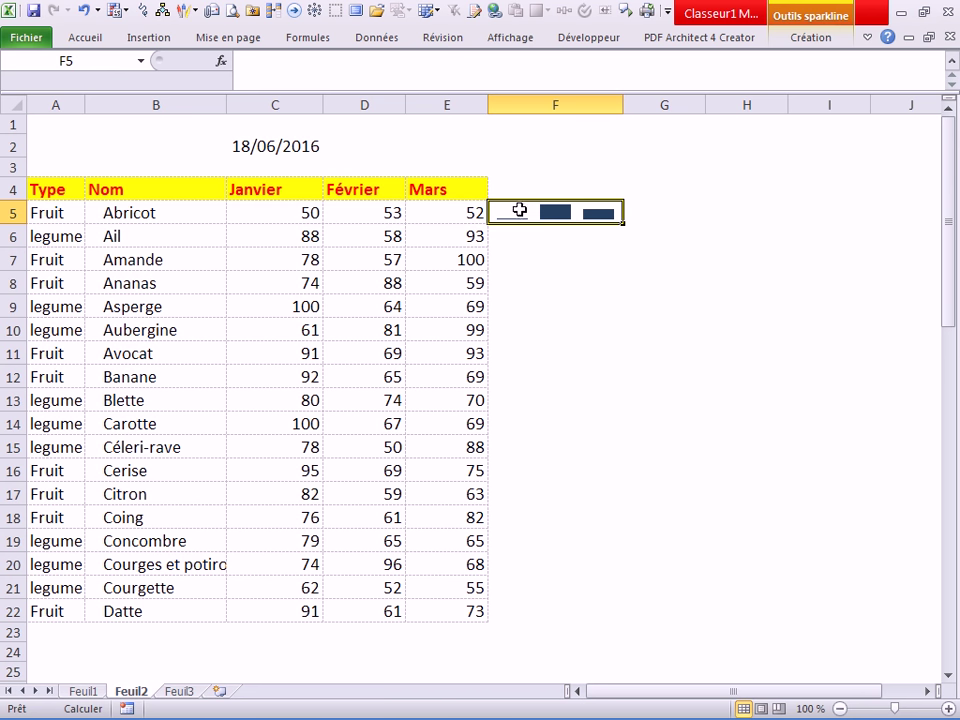
Step: Replace it with a Courbes line sparkline of C5:E5 placed in $F$5
left_click(148, 38)
left_click(540, 80)
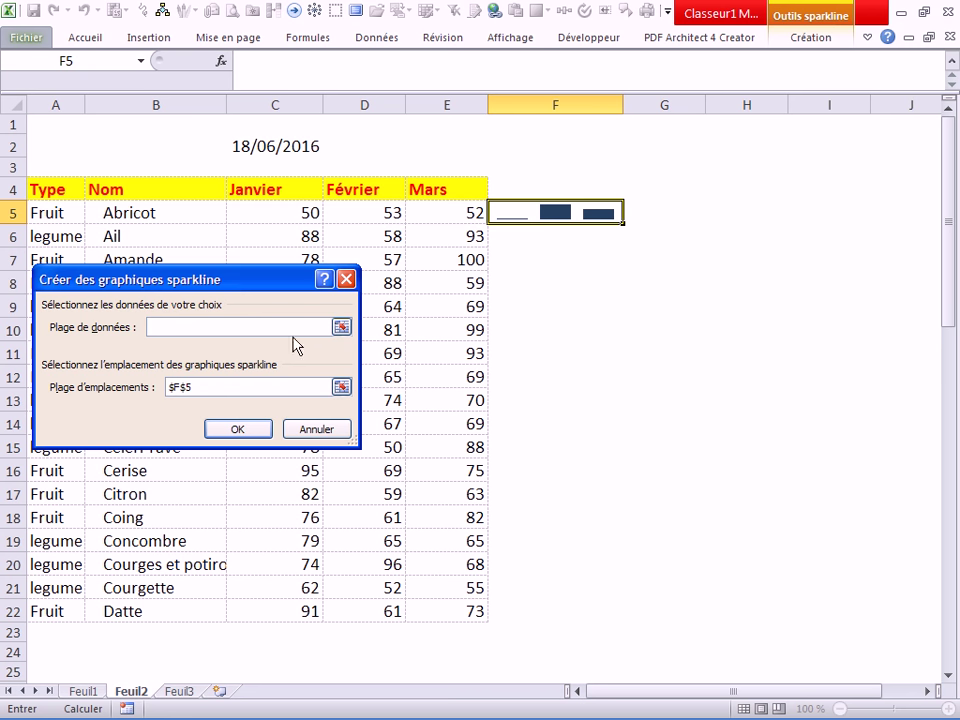
left_click_drag(269, 213, 431, 214)
left_click(236, 430)
left_click(509, 360)
left_click(577, 219)
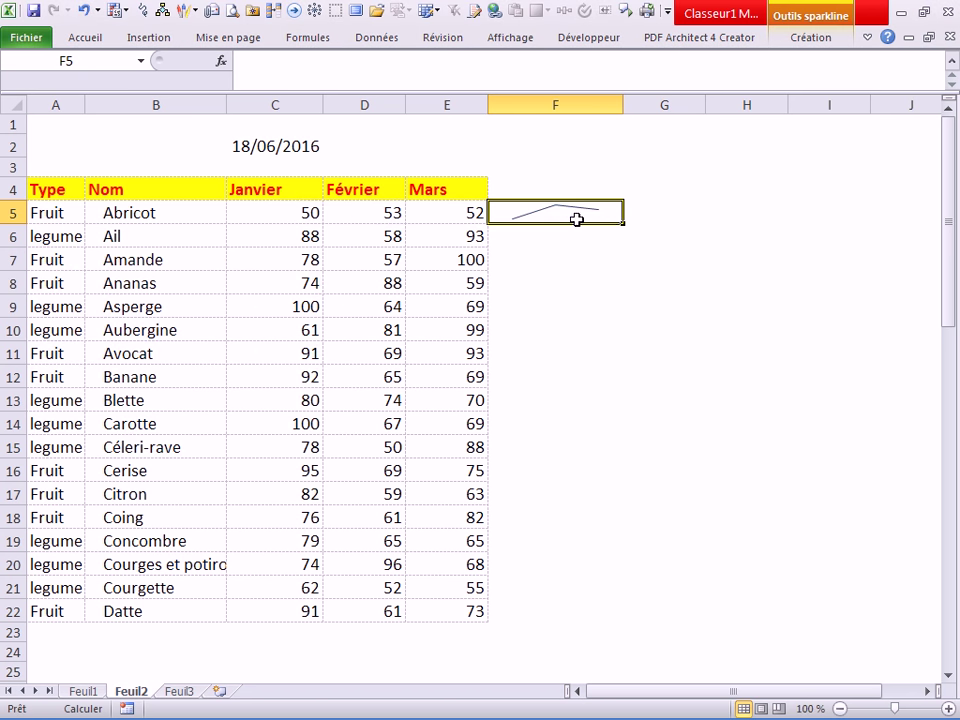
Step: Fill the F5 sparkline down to F22 and give those cells inside horizontal borders
left_click_drag(622, 227, 632, 612)
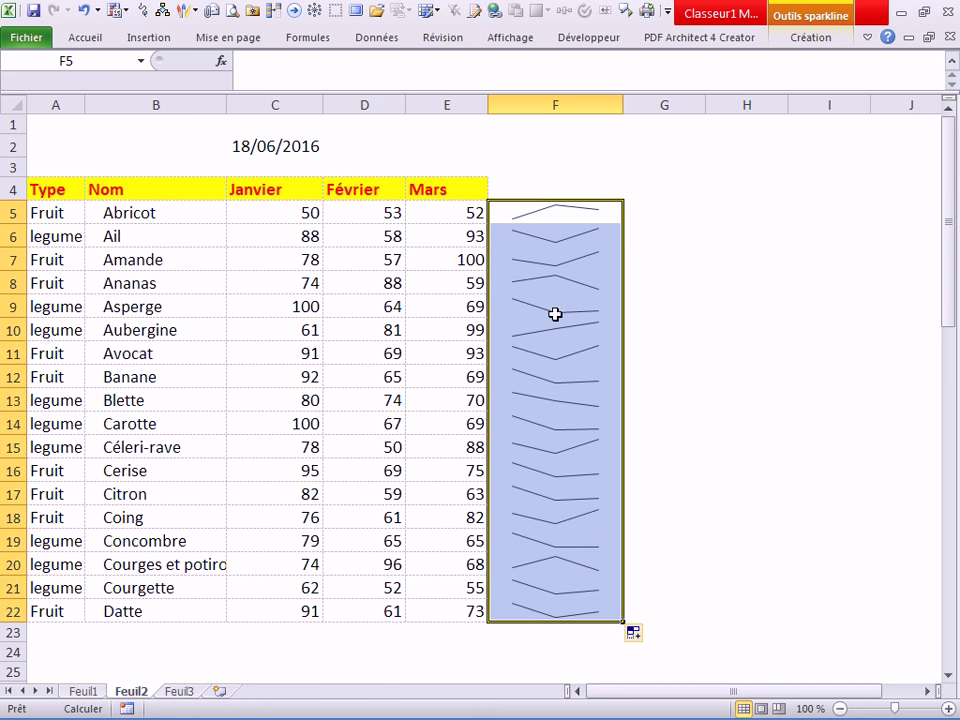
right_click(556, 312)
left_click(615, 585)
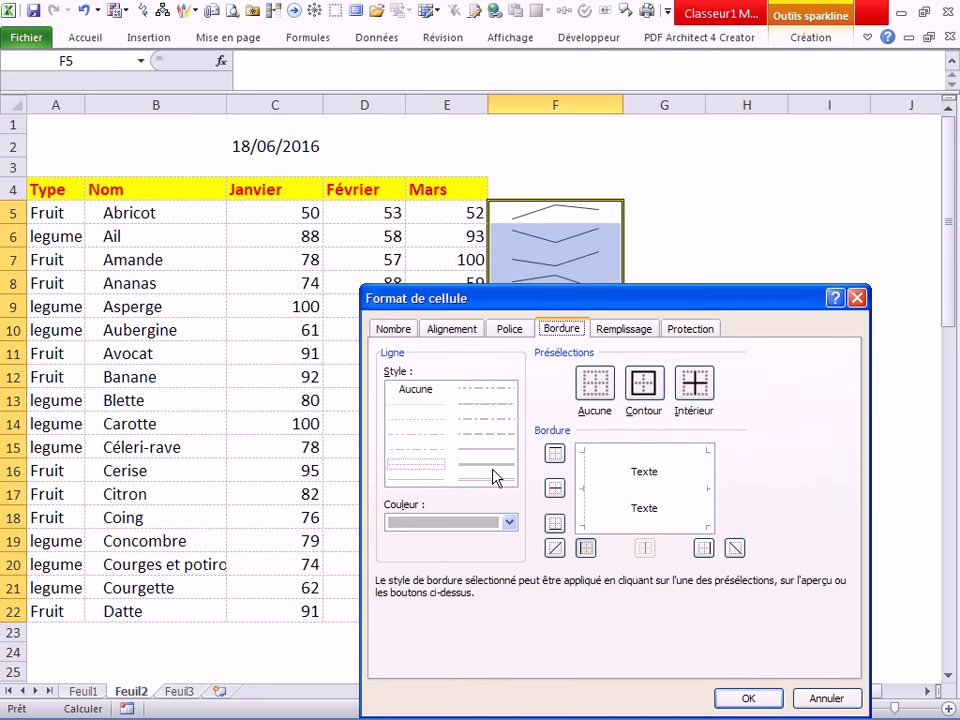
left_click(600, 492)
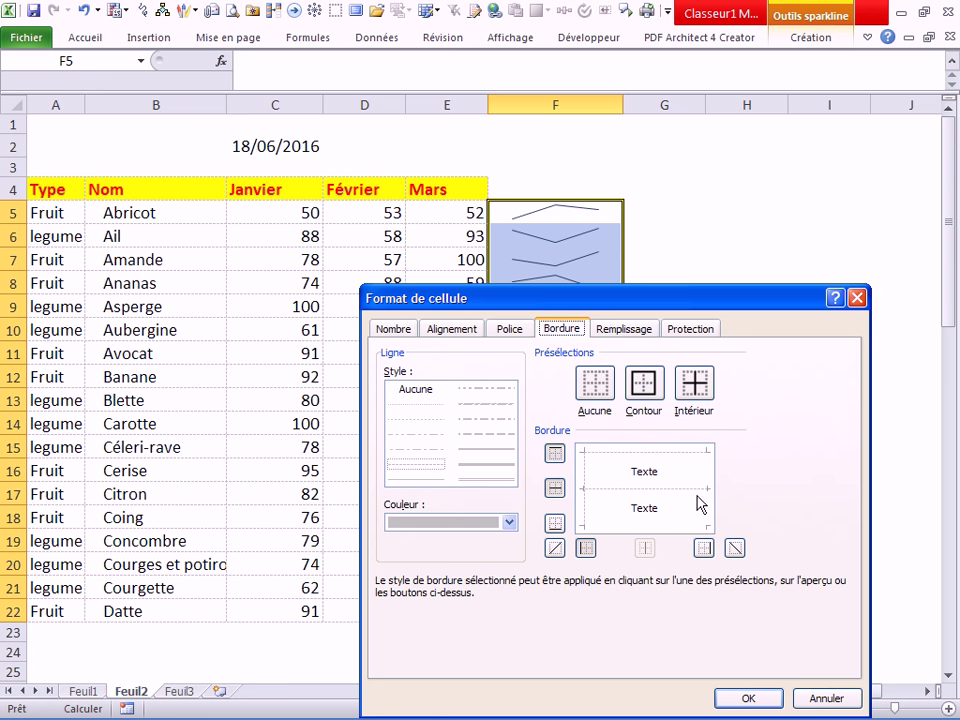
left_click(745, 700)
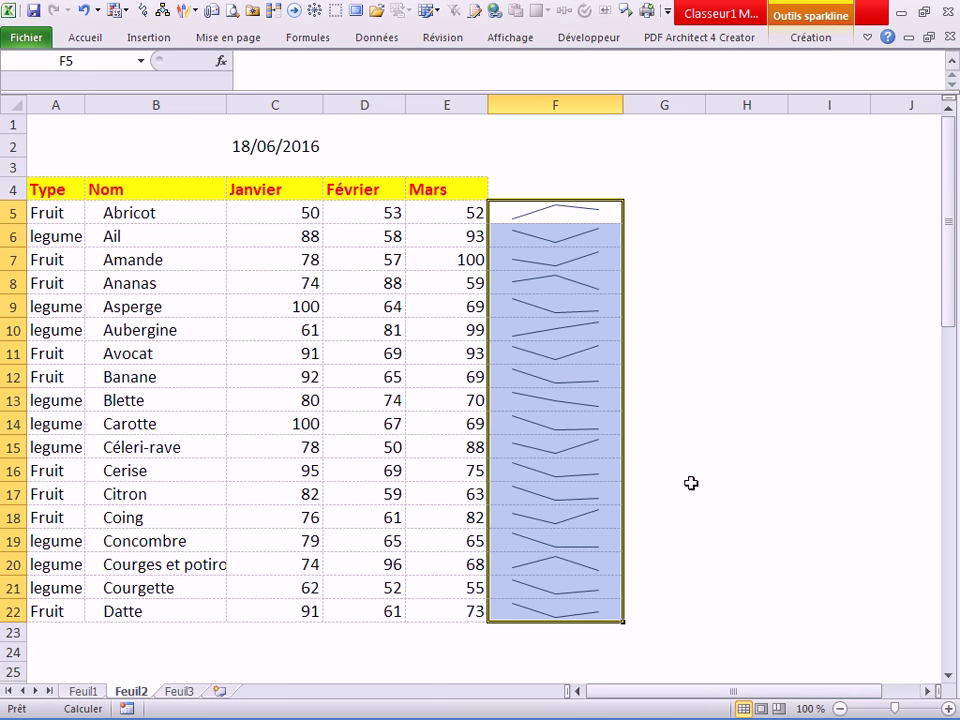
left_click(650, 447)
Step: Click F8 and F6, then select the whole sparkline range F5:F22
left_click(543, 290)
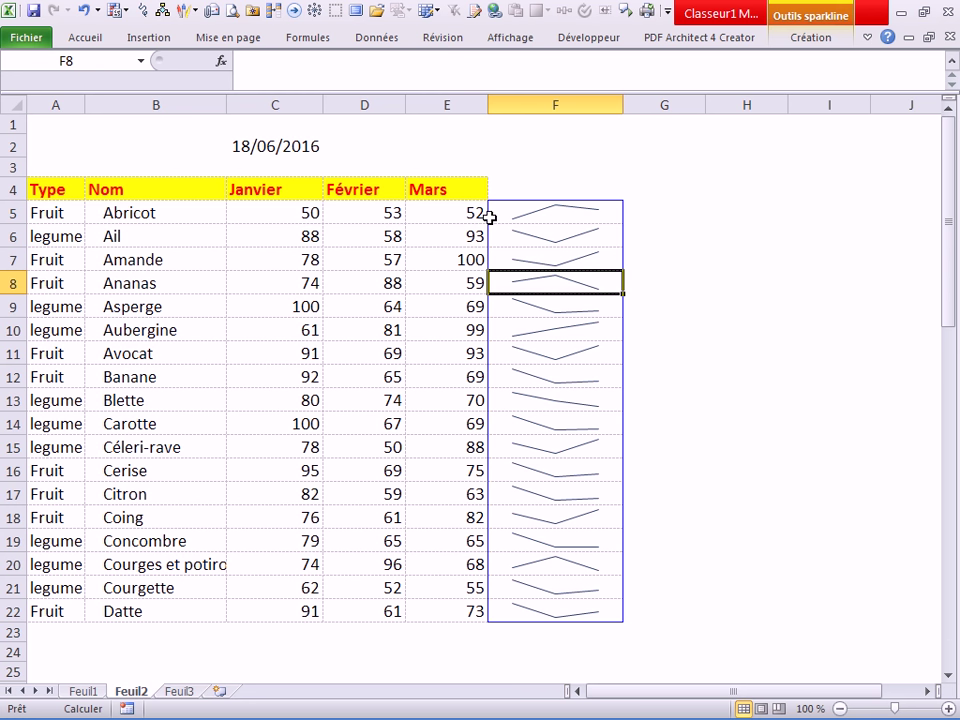
left_click(565, 236)
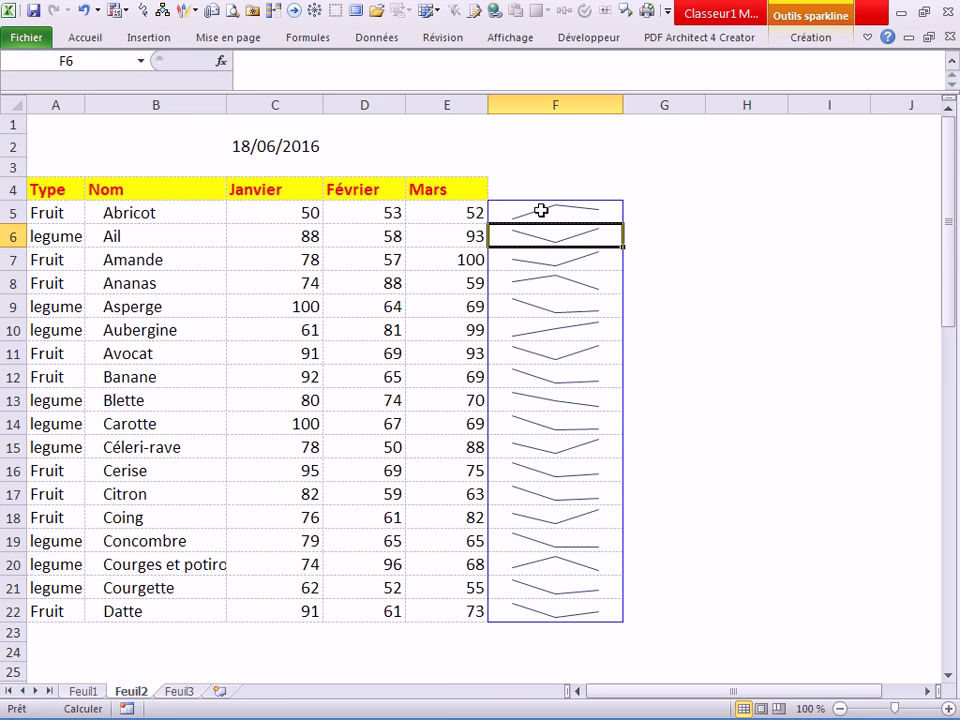
left_click_drag(540, 210, 553, 606)
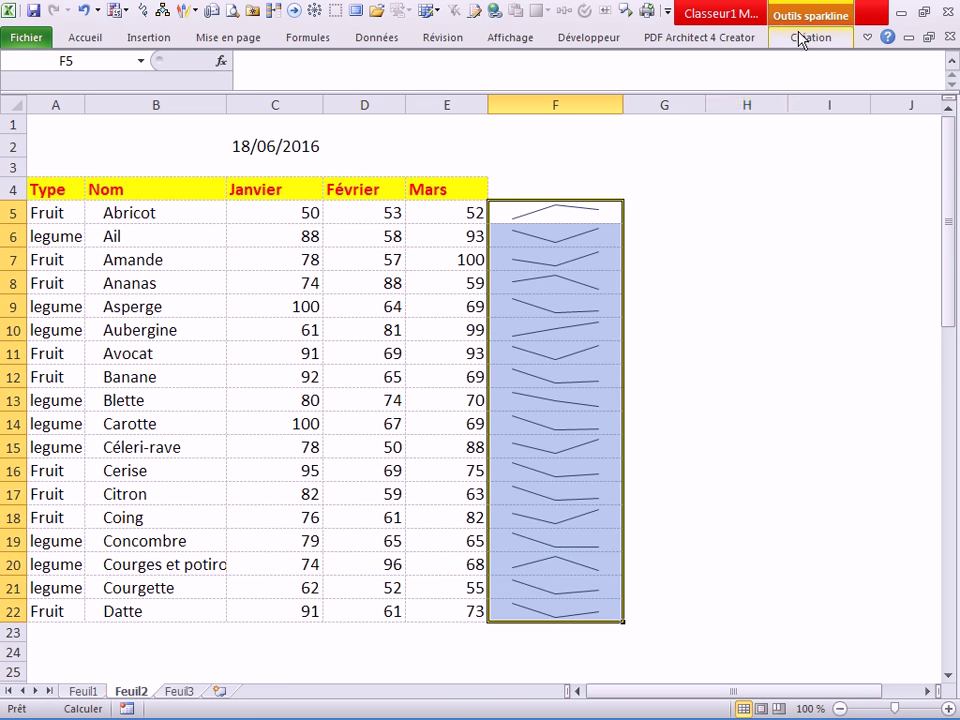
Step: Set the sparkline line weight (Épaisseur) to 3 pt
left_click(800, 40)
left_click(813, 63)
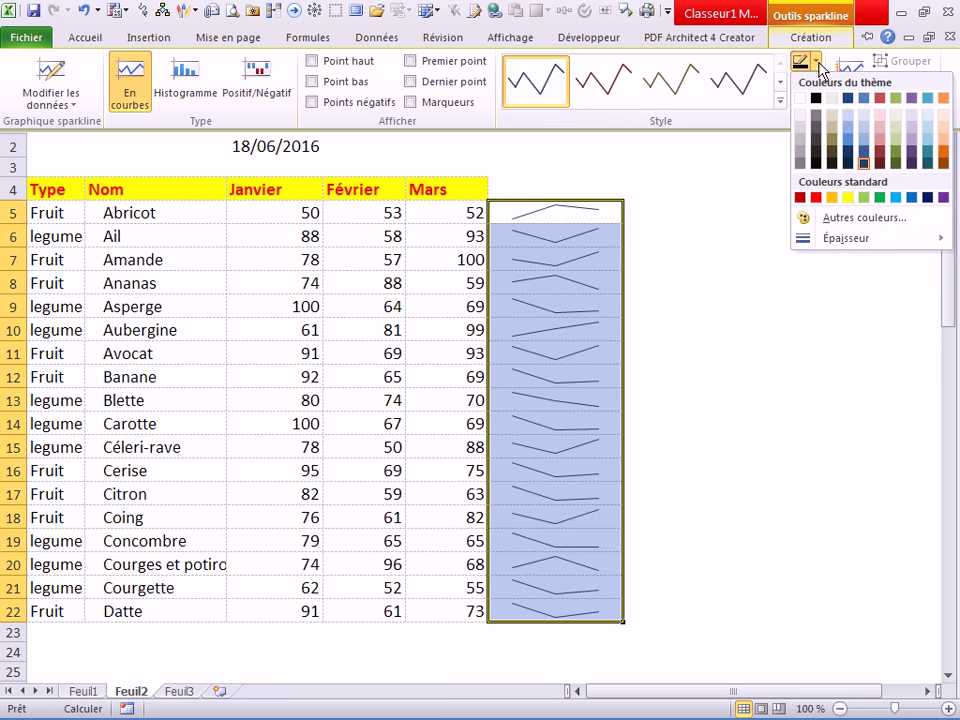
mouse_move(859, 239)
mouse_move(831, 246)
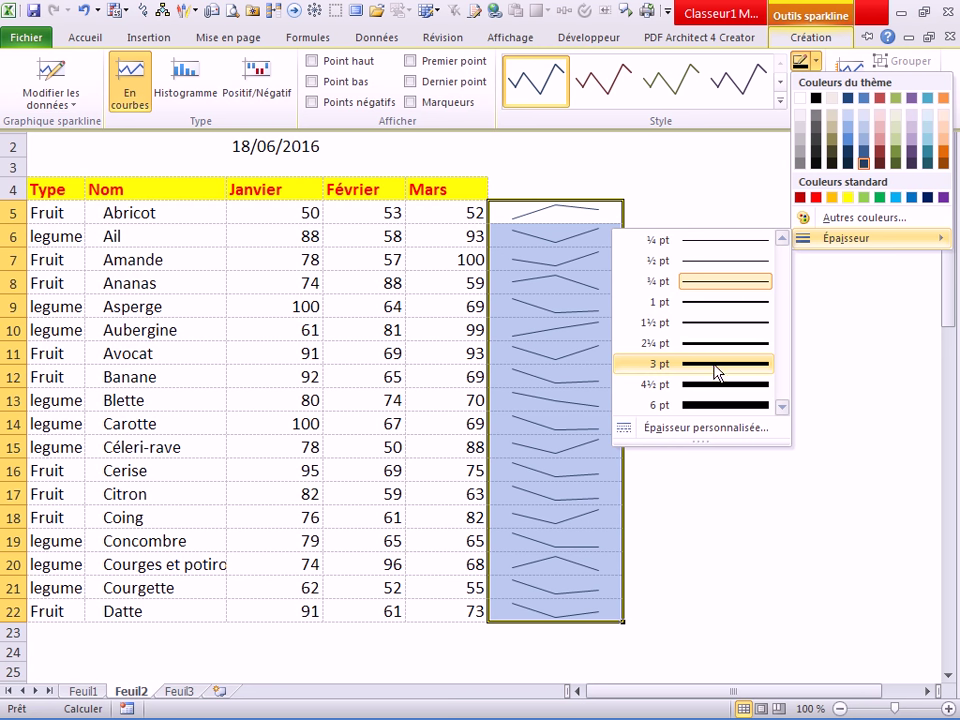
left_click(718, 370)
left_click(585, 350)
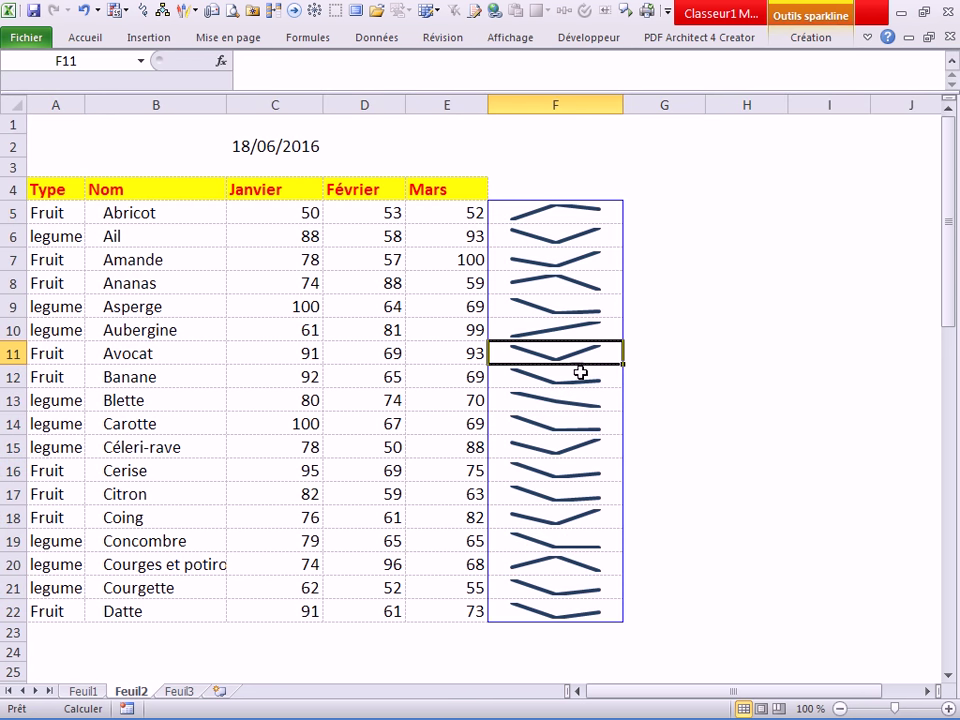
Step: Reselect F5:F22 and change the sparkline line weight to 2¼ pt
left_click_drag(557, 216, 568, 606)
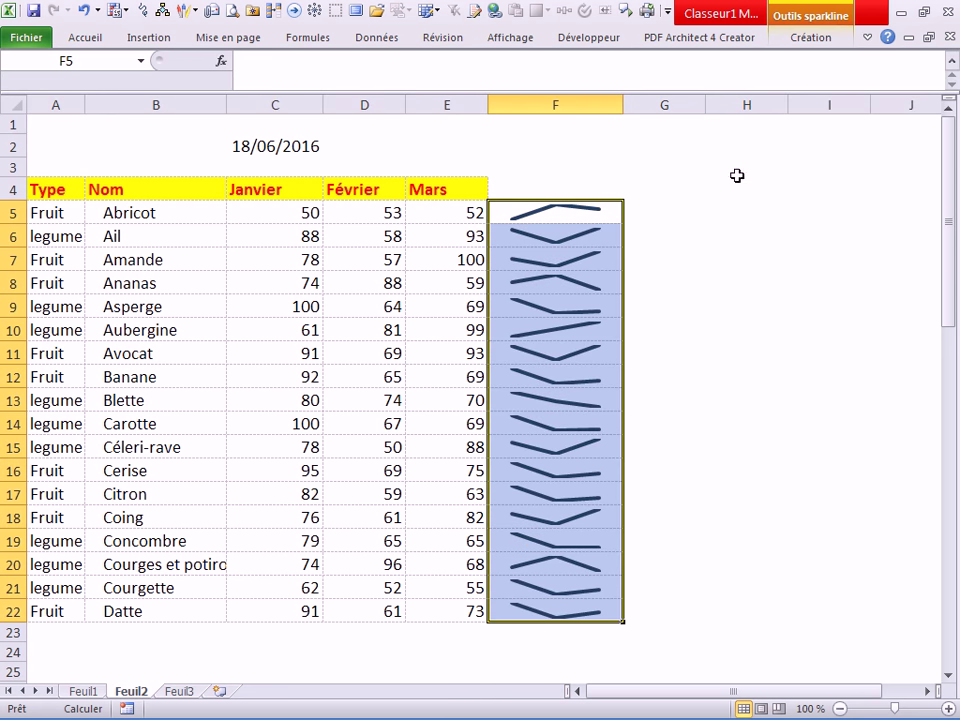
left_click(815, 40)
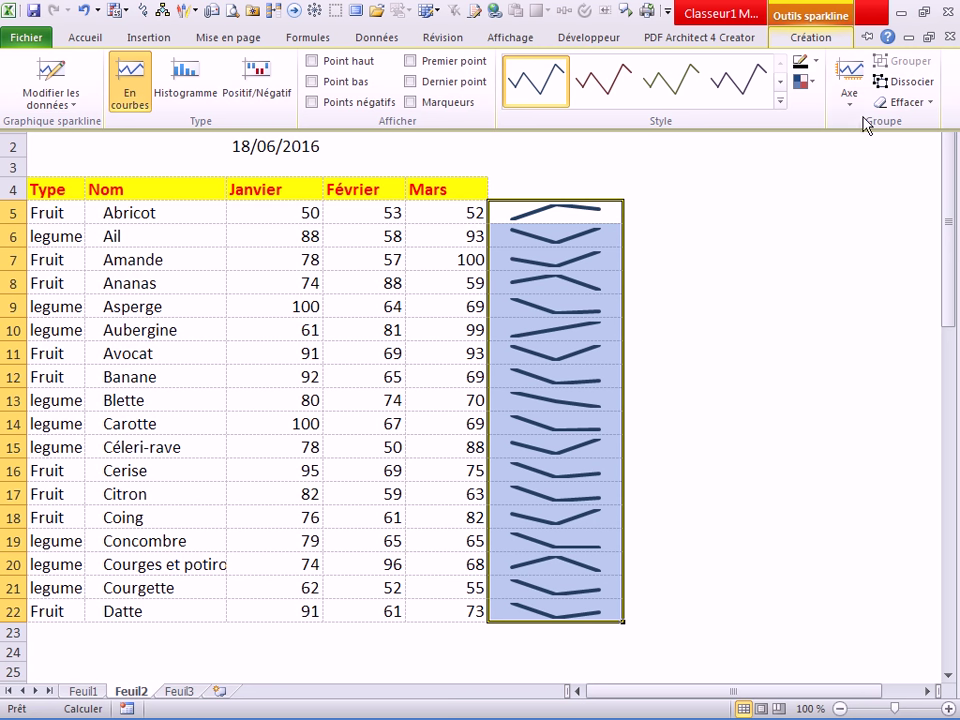
left_click(817, 62)
mouse_move(858, 240)
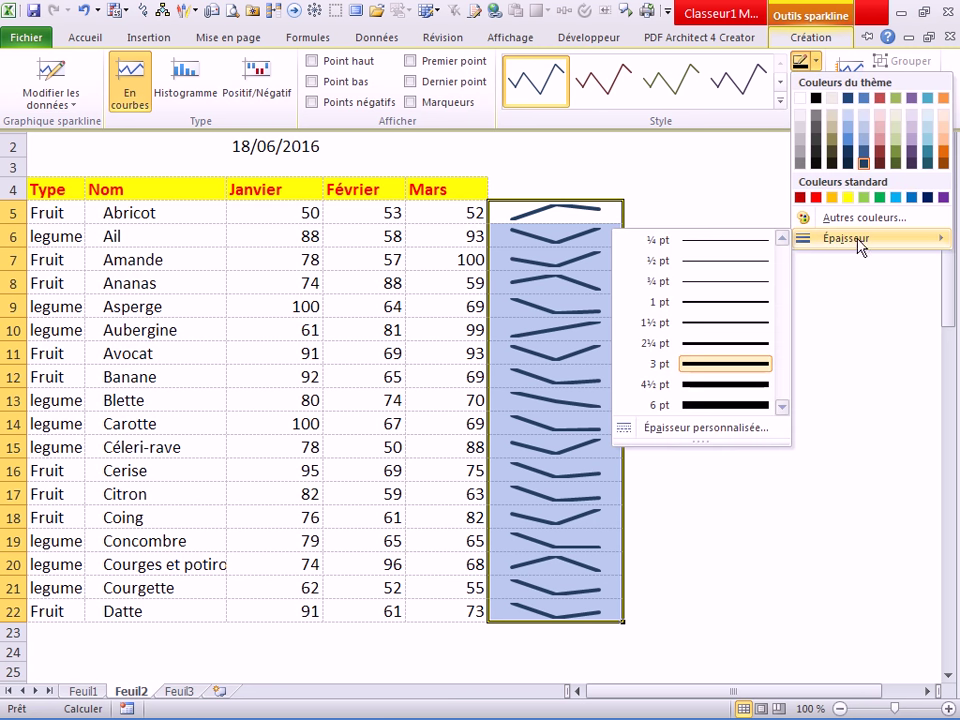
left_click(737, 343)
left_click(557, 375)
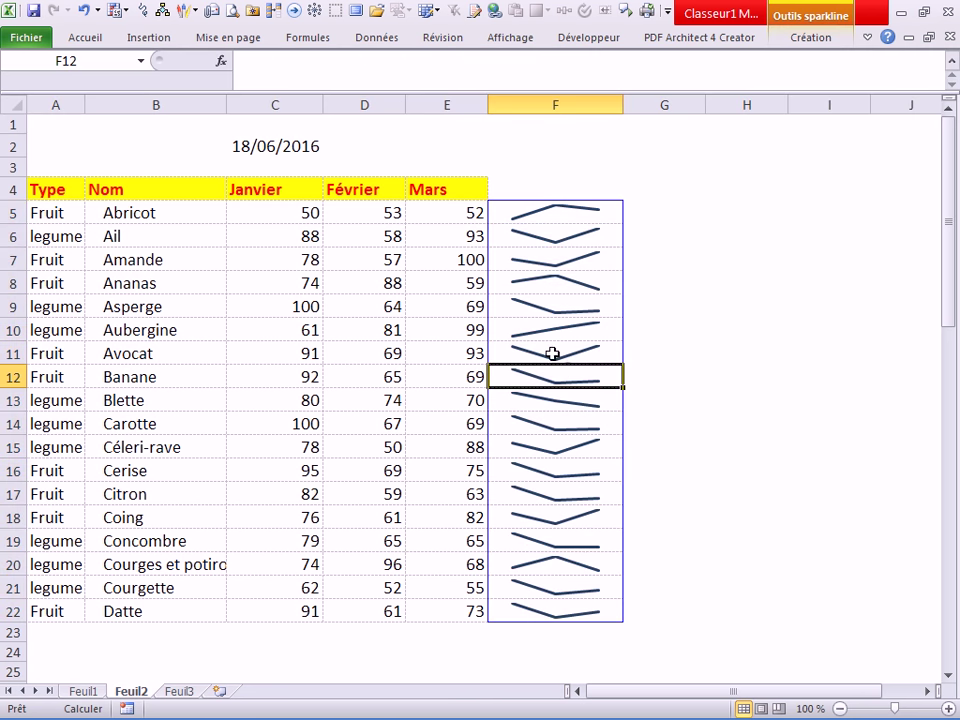
left_click(575, 330)
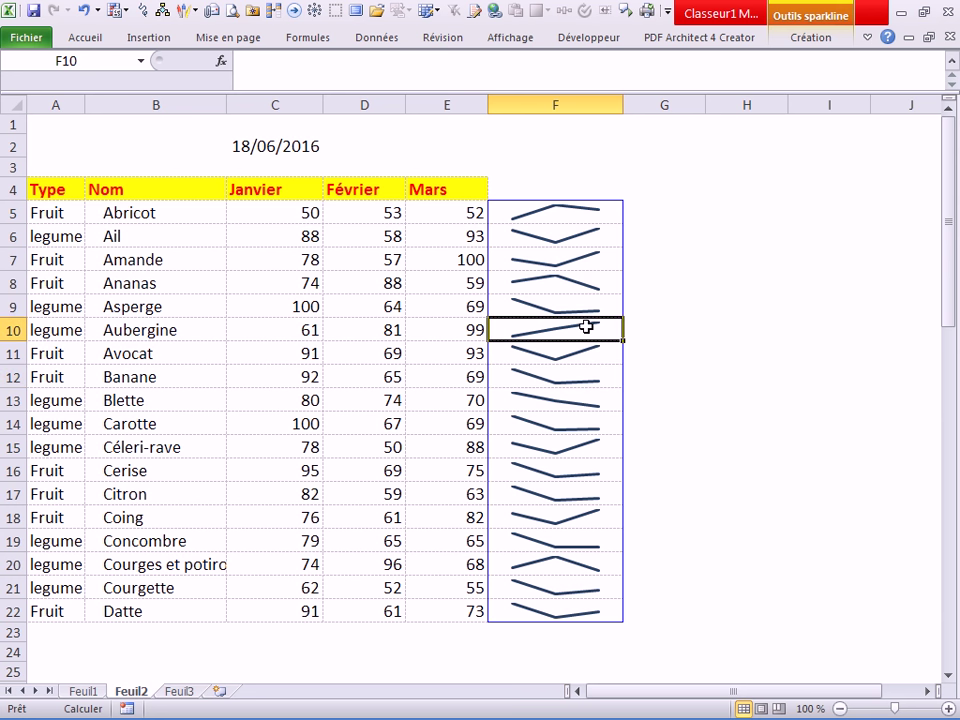
left_click(285, 346)
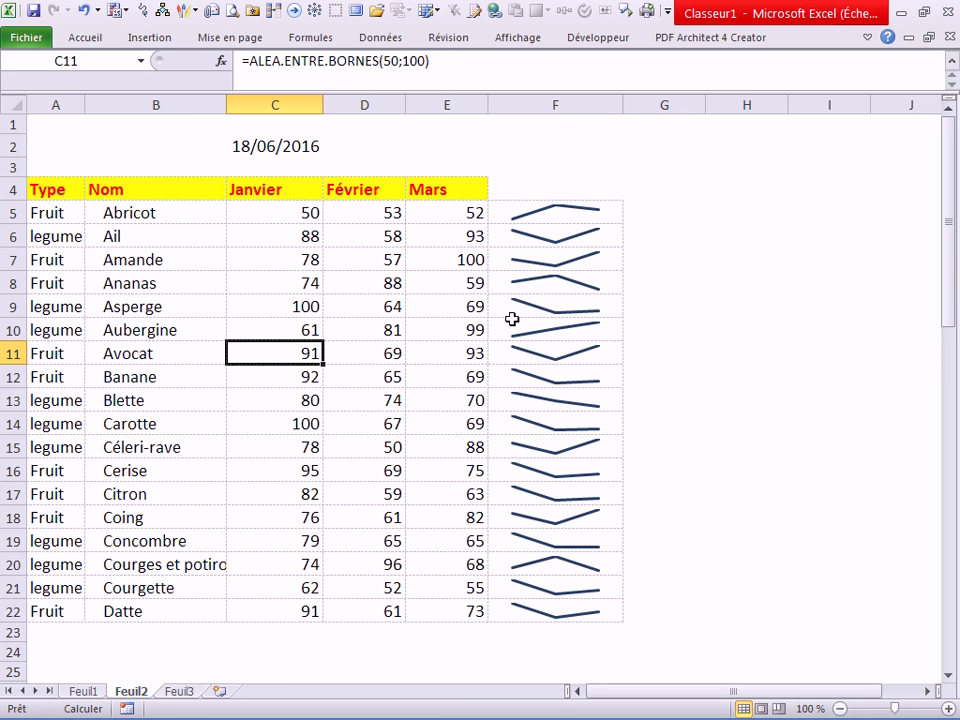
left_click(555, 305)
left_click(340, 350)
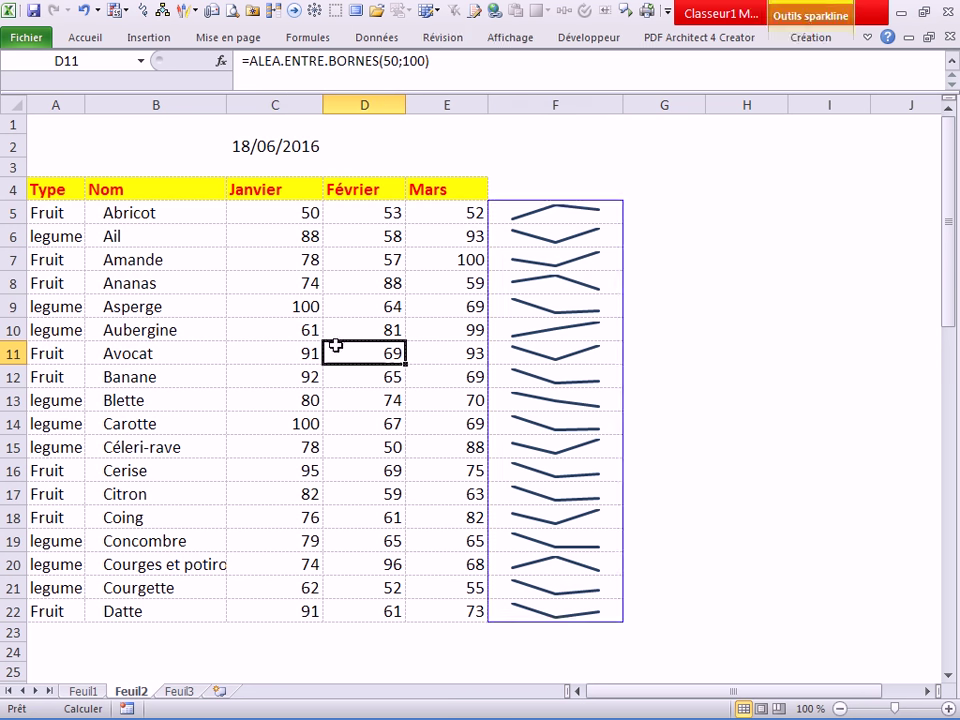
left_click(356, 98)
right_click(356, 99)
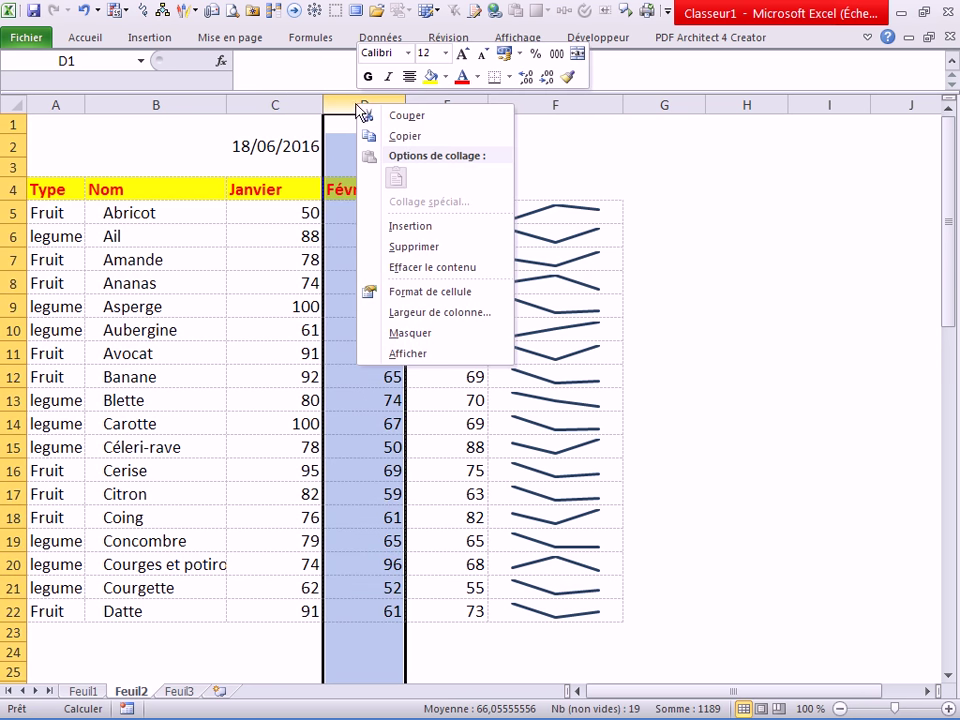
left_click(396, 333)
left_click(364, 378)
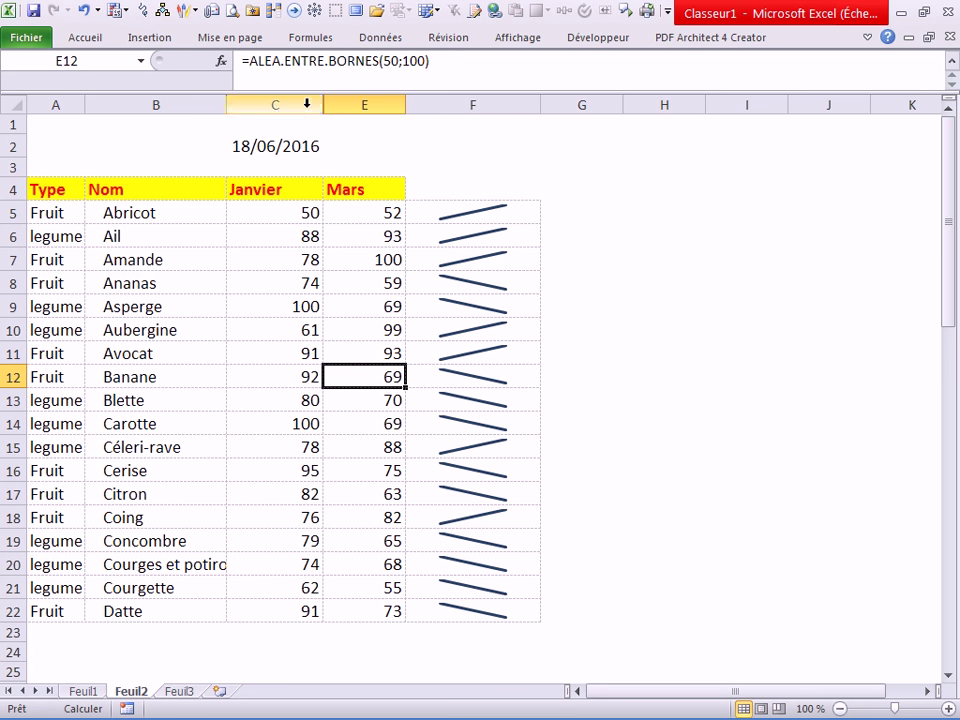
left_click_drag(306, 101, 342, 101)
right_click(342, 101)
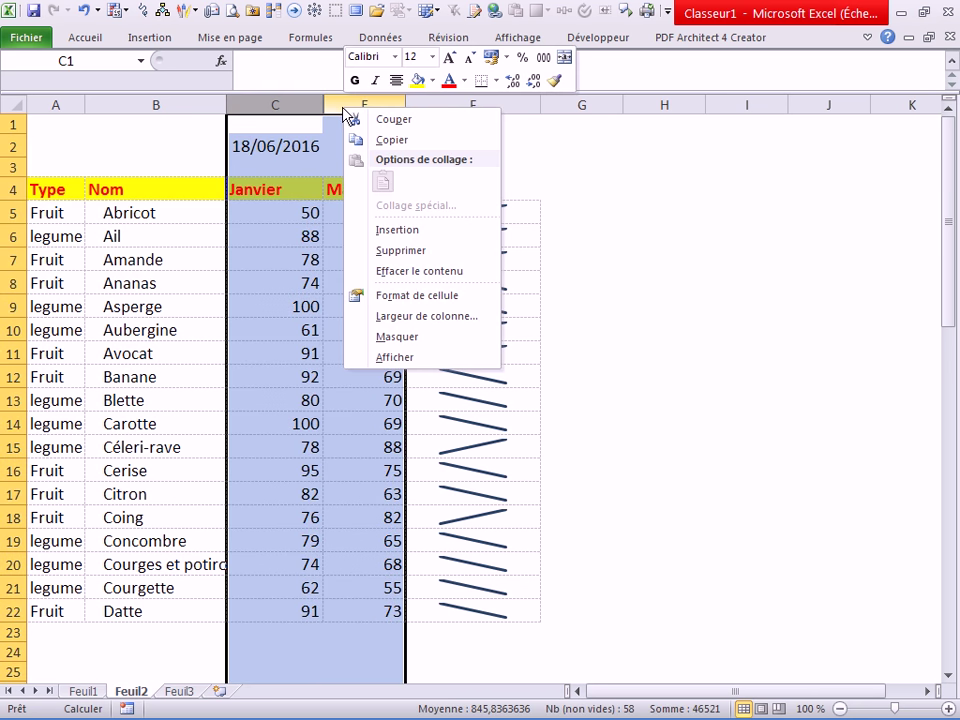
left_click(398, 357)
left_click(432, 368)
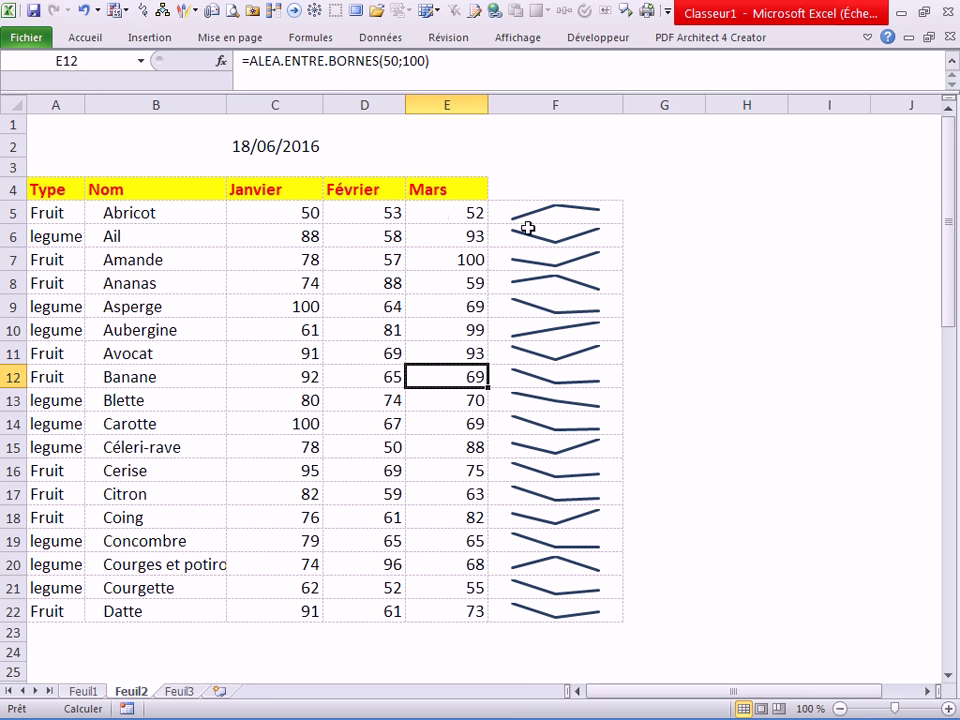
left_click(563, 234)
left_click(628, 300)
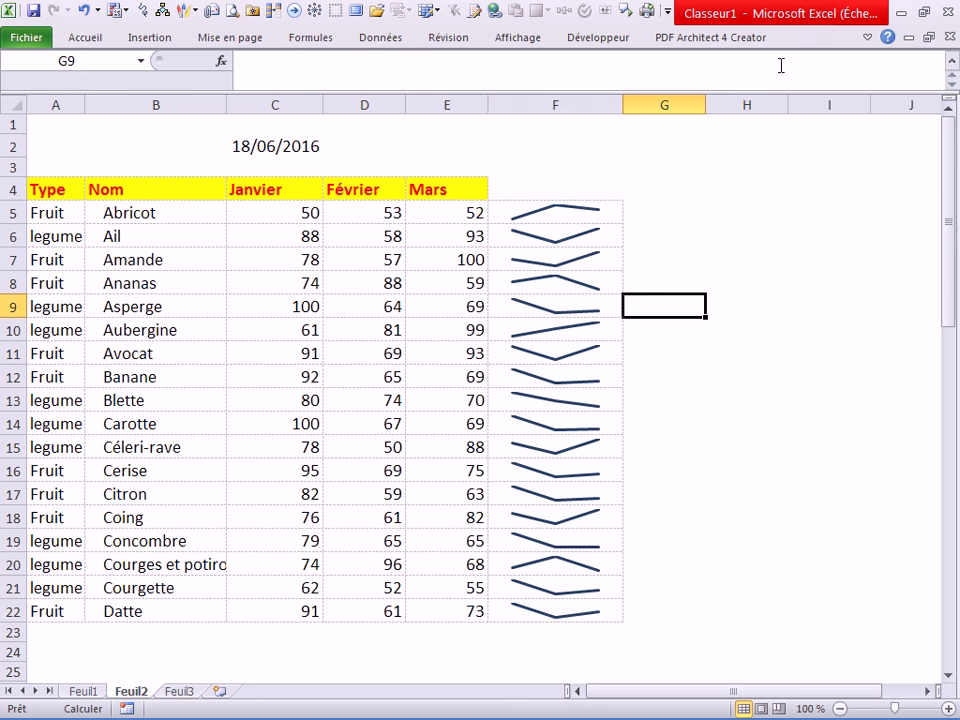
left_click(610, 236)
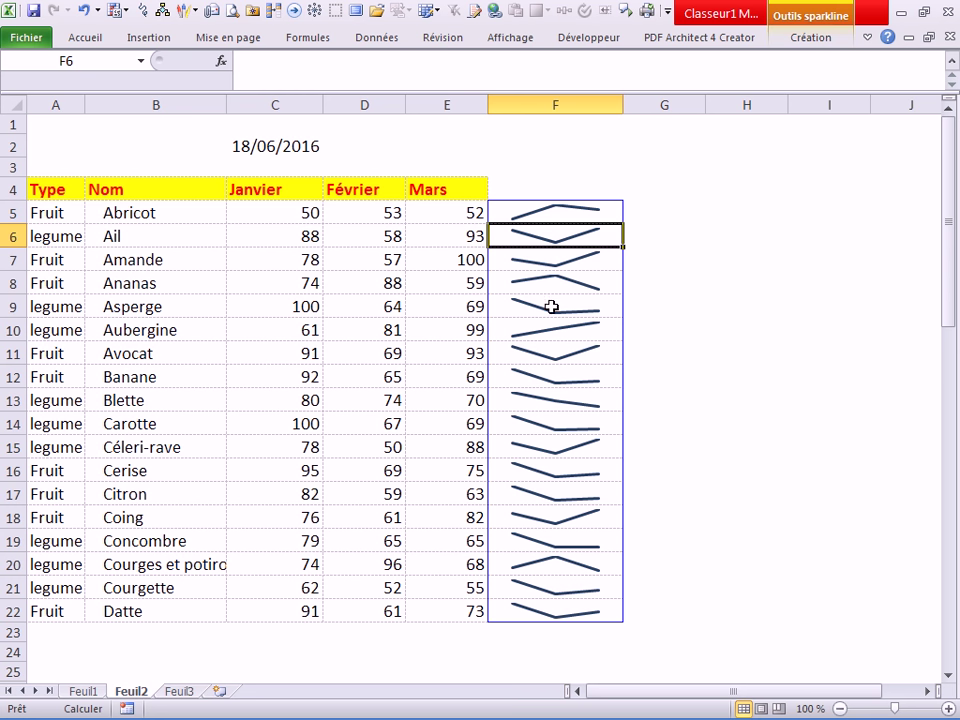
left_click(731, 345)
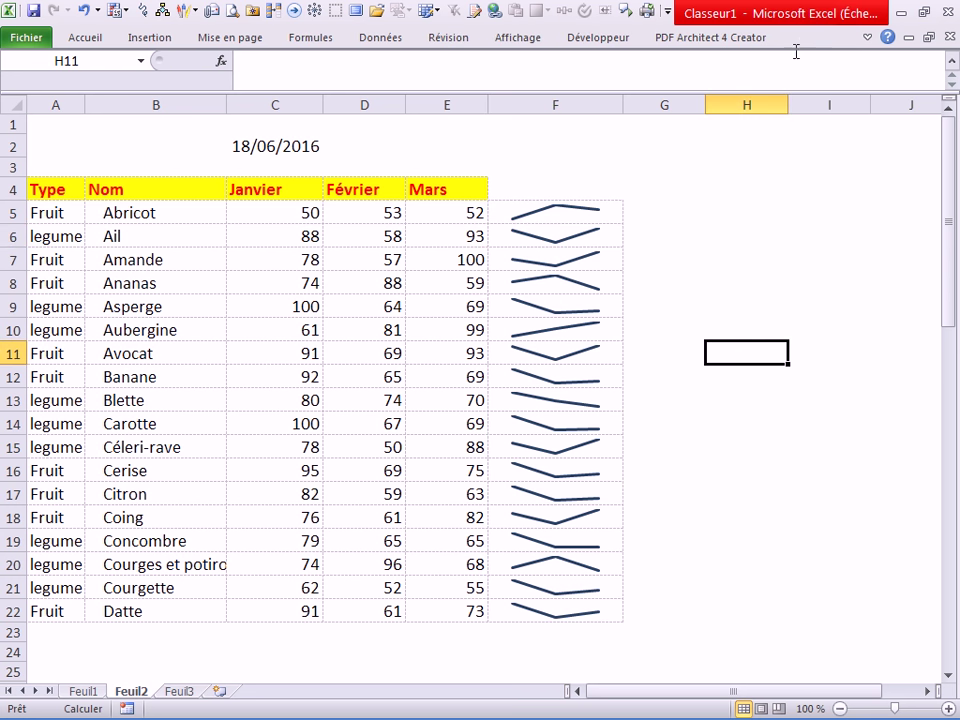
Step: Turn on Afficher les données des lignes et colonnes masquées for the sparkline group
left_click(573, 302)
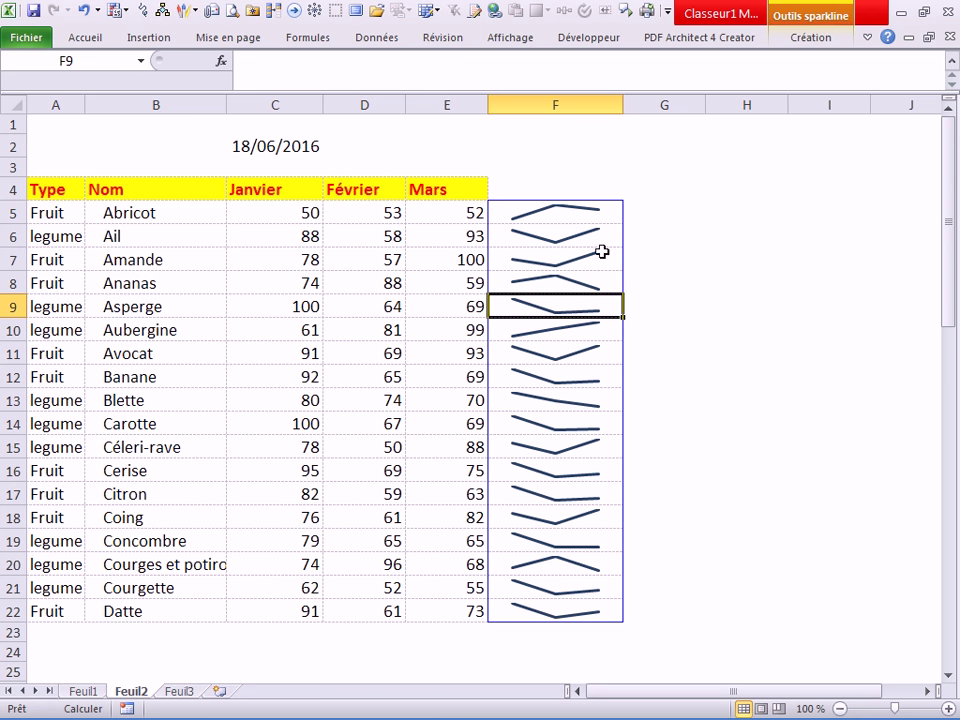
left_click(806, 42)
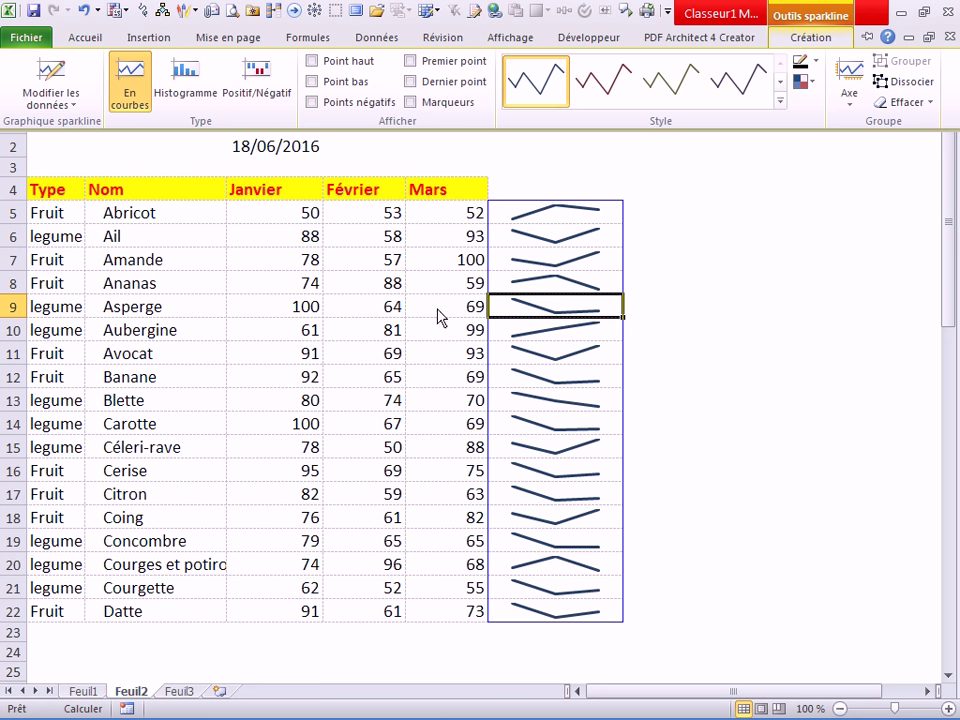
left_click(56, 96)
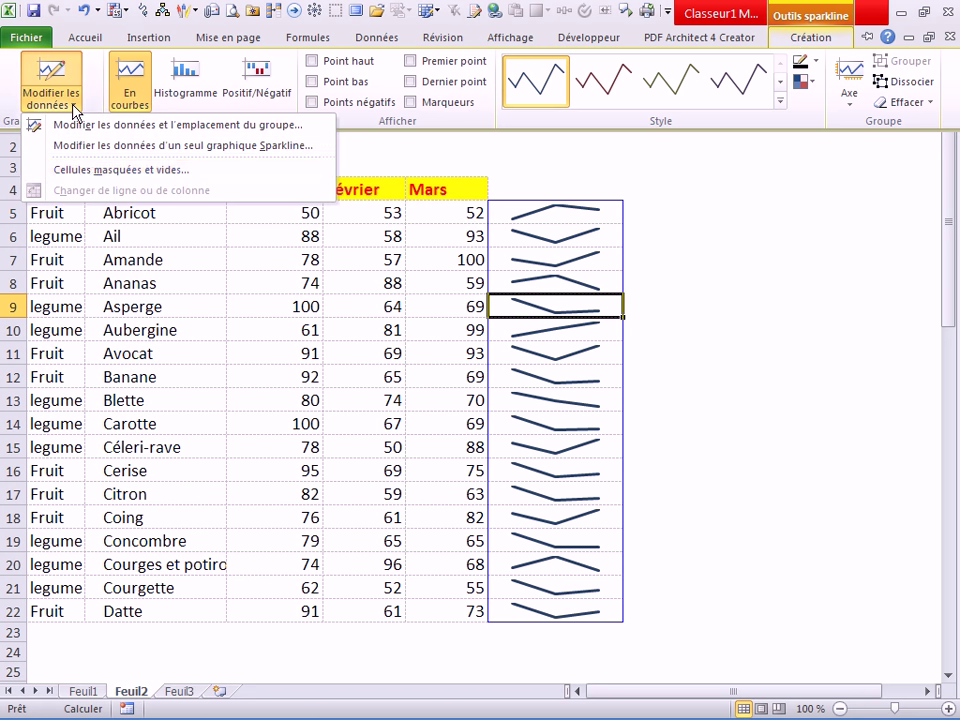
left_click(60, 172)
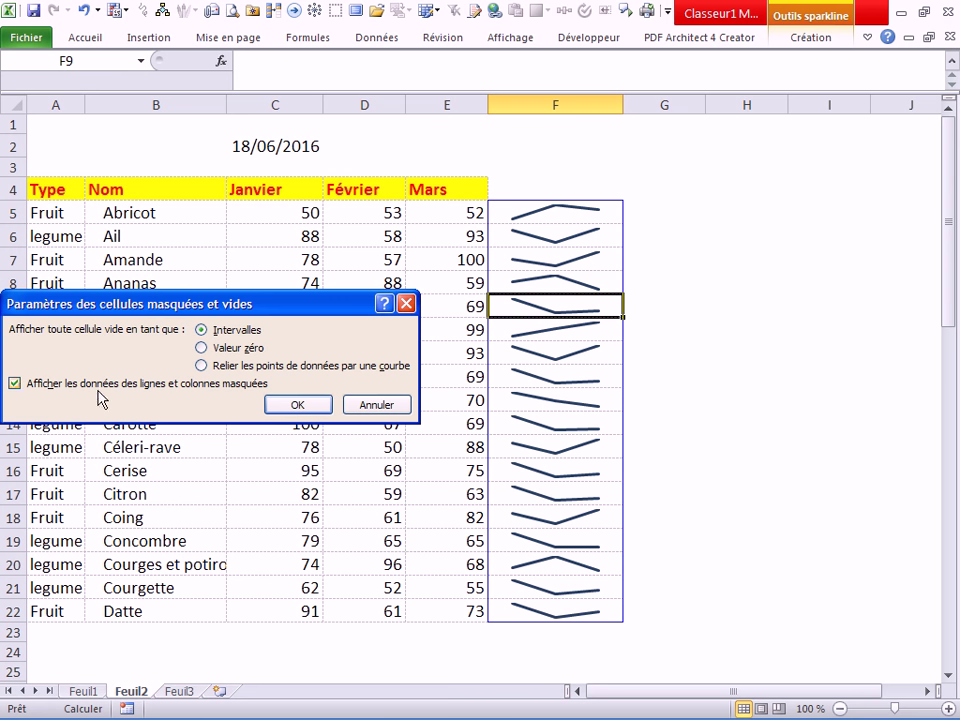
left_click(289, 405)
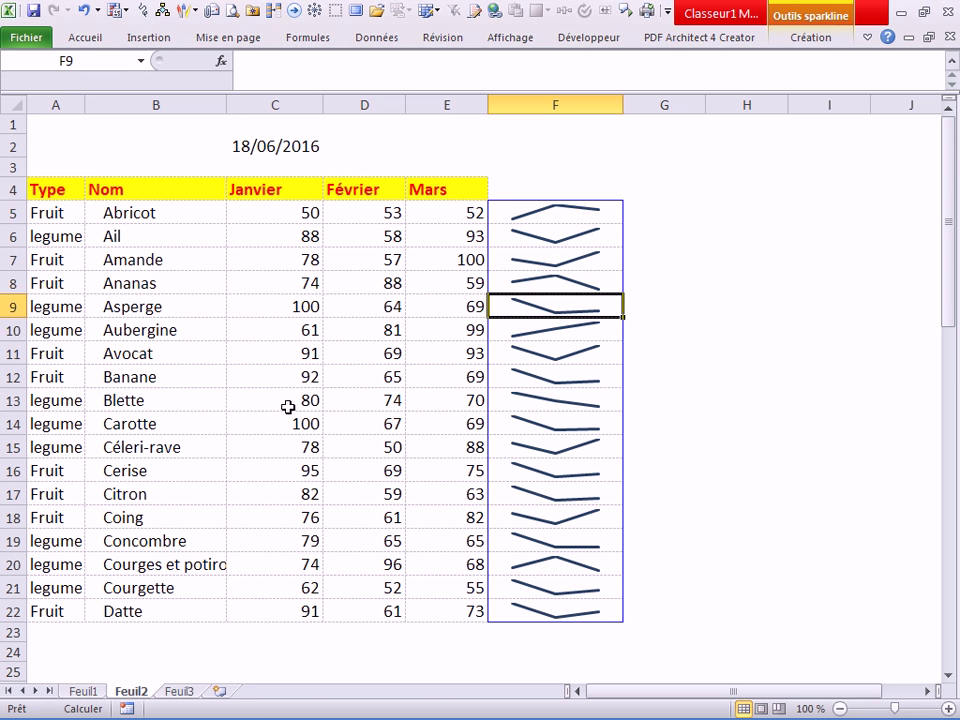
Step: Test by hiding columns C to E, then undo with Ctrl+Z
left_click(378, 377)
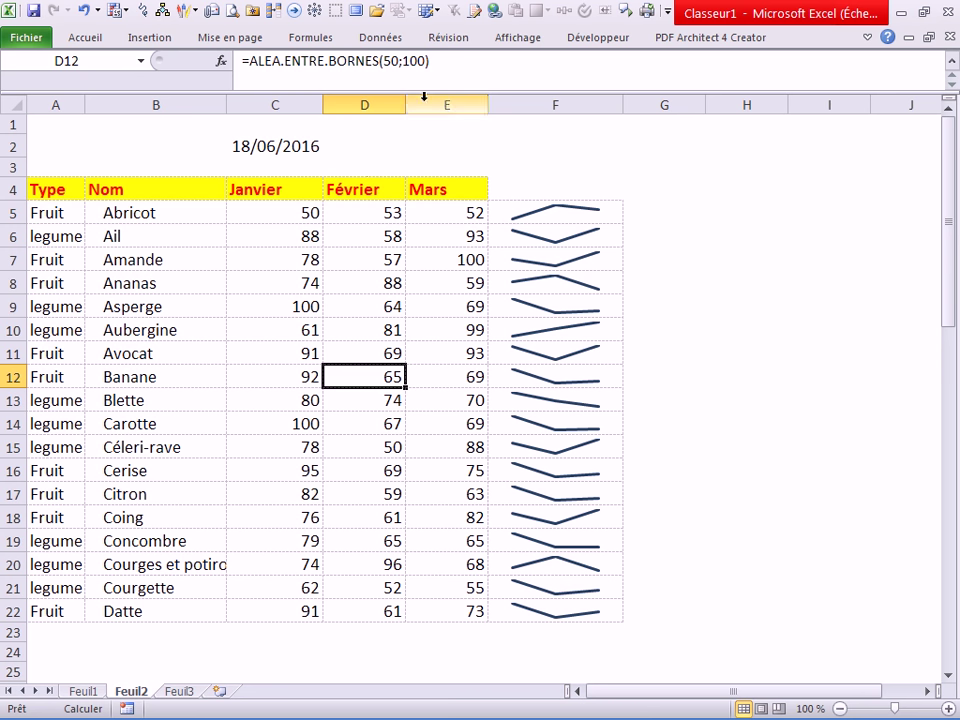
left_click_drag(424, 104, 315, 104)
right_click(314, 104)
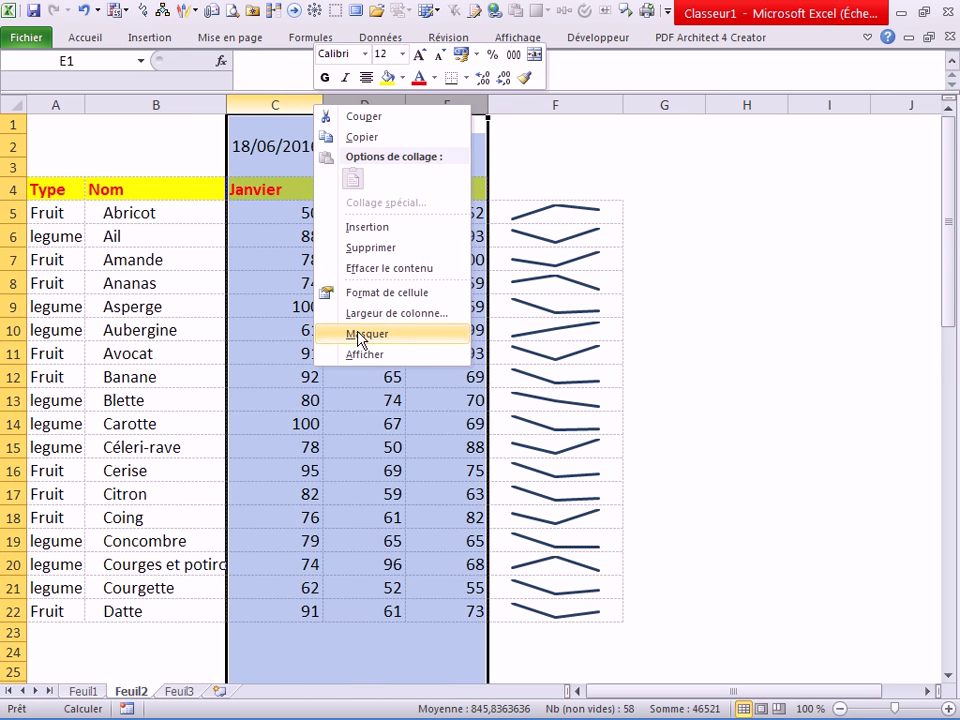
left_click(358, 334)
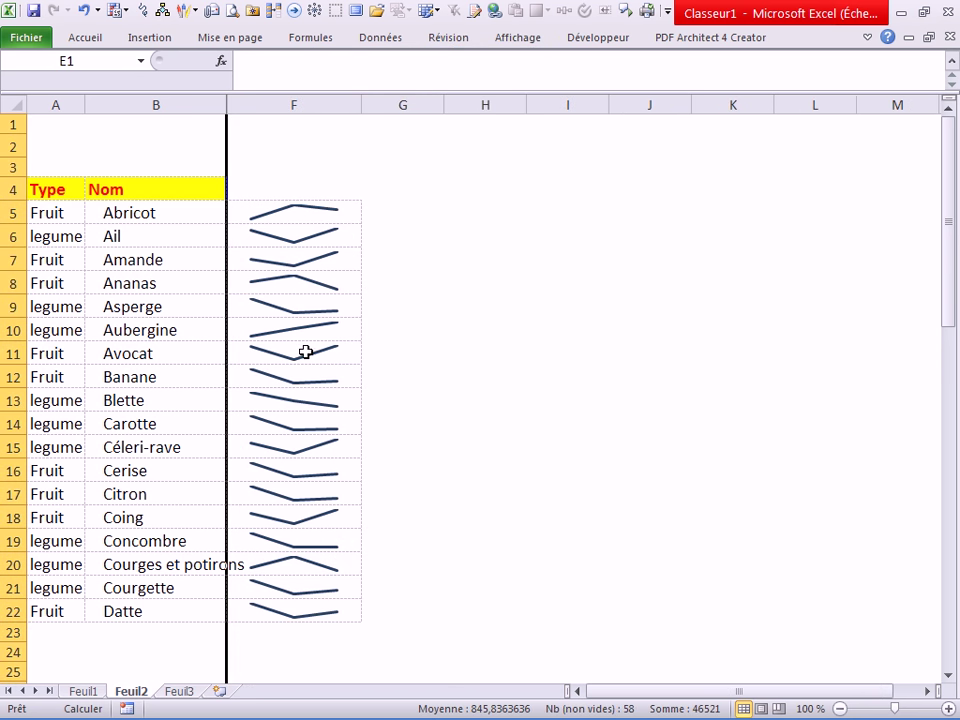
key("ctrl+z")
left_click(362, 350)
Step: Click the F8, F9, F12, F14 and F5 sparklines to inspect their group outlines
left_click(517, 280)
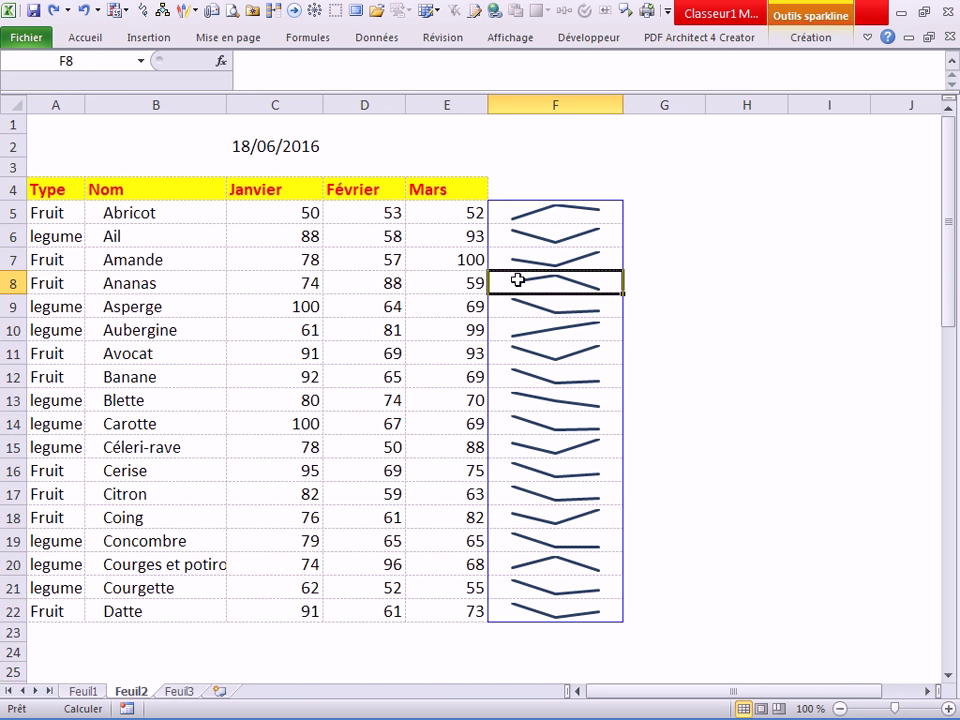
left_click(712, 374)
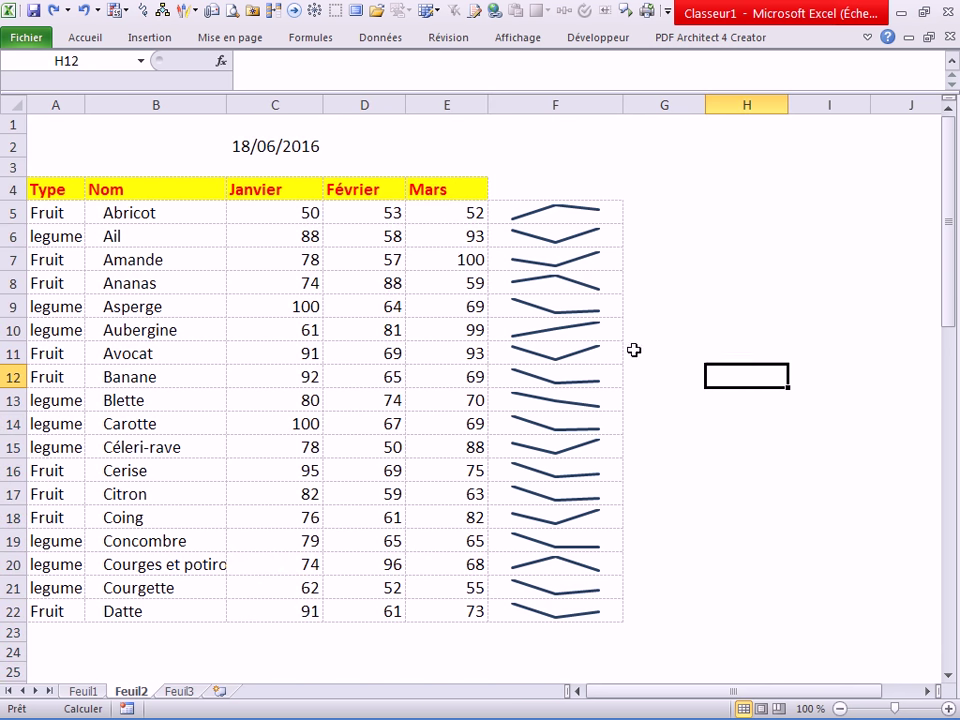
left_click(542, 301)
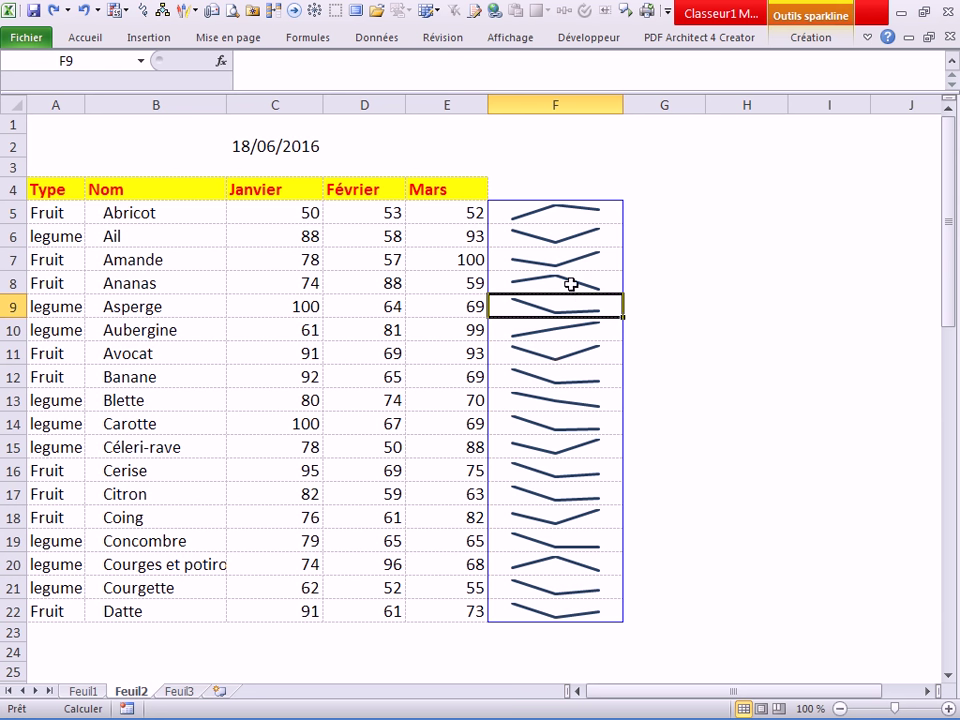
left_click(553, 372)
left_click(550, 423)
left_click(540, 304)
left_click(544, 212)
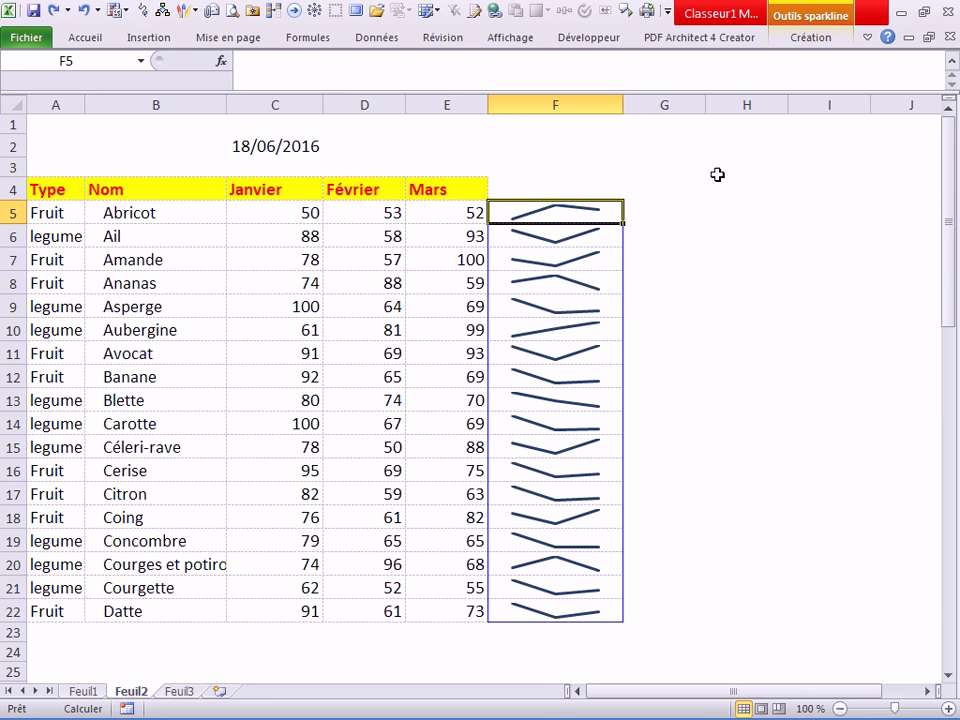
Step: Ungroup (Dissocier) the F5 sparkline and check the F14, F5 and F8 groupings
left_click(805, 40)
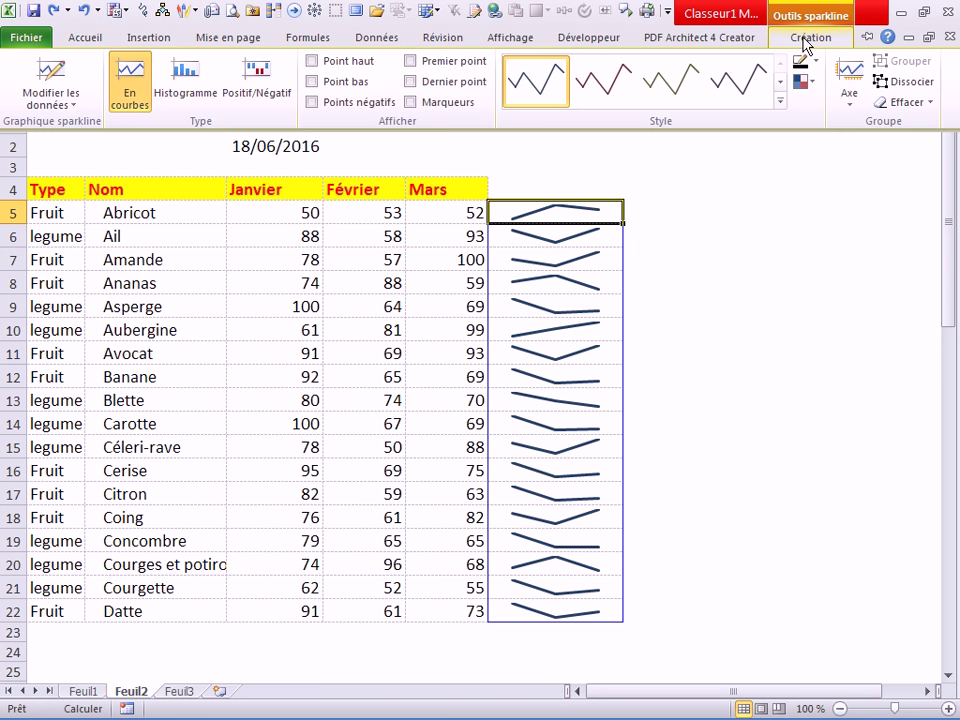
left_click(897, 81)
left_click(553, 418)
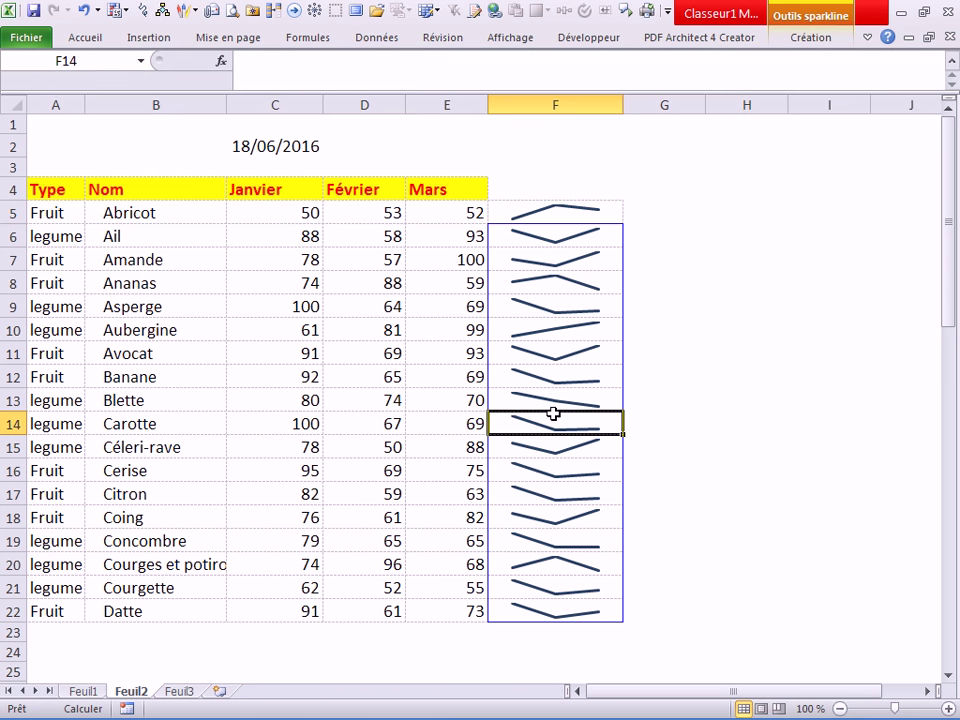
left_click(572, 215)
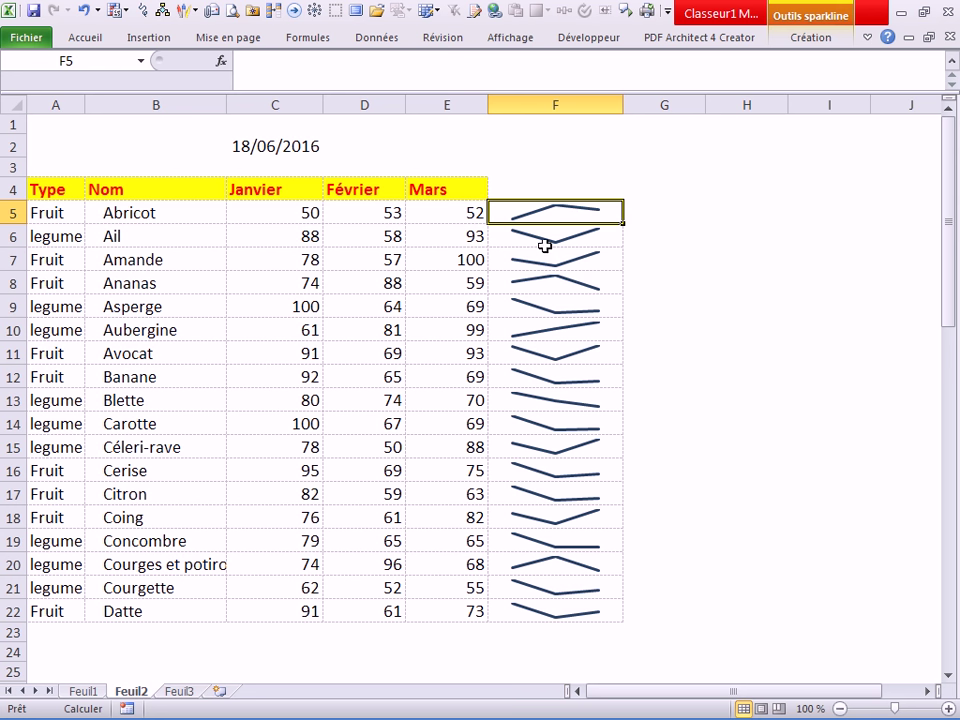
left_click(549, 290)
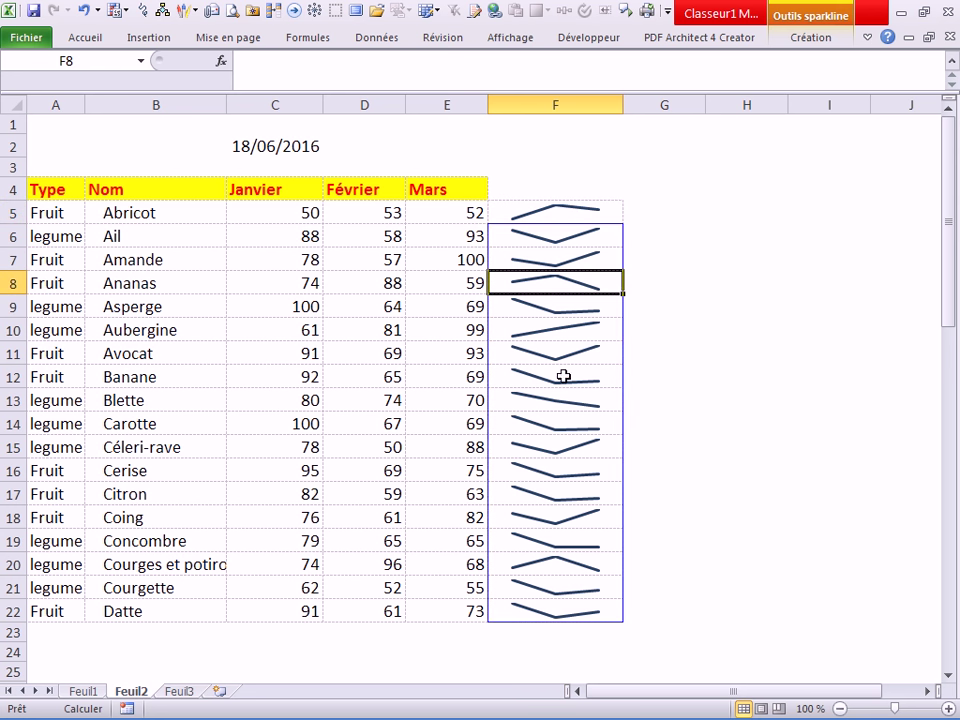
Step: Fill F13 yellow and split its sparkline out of the group with Dissocier
left_click(537, 405)
right_click(537, 405)
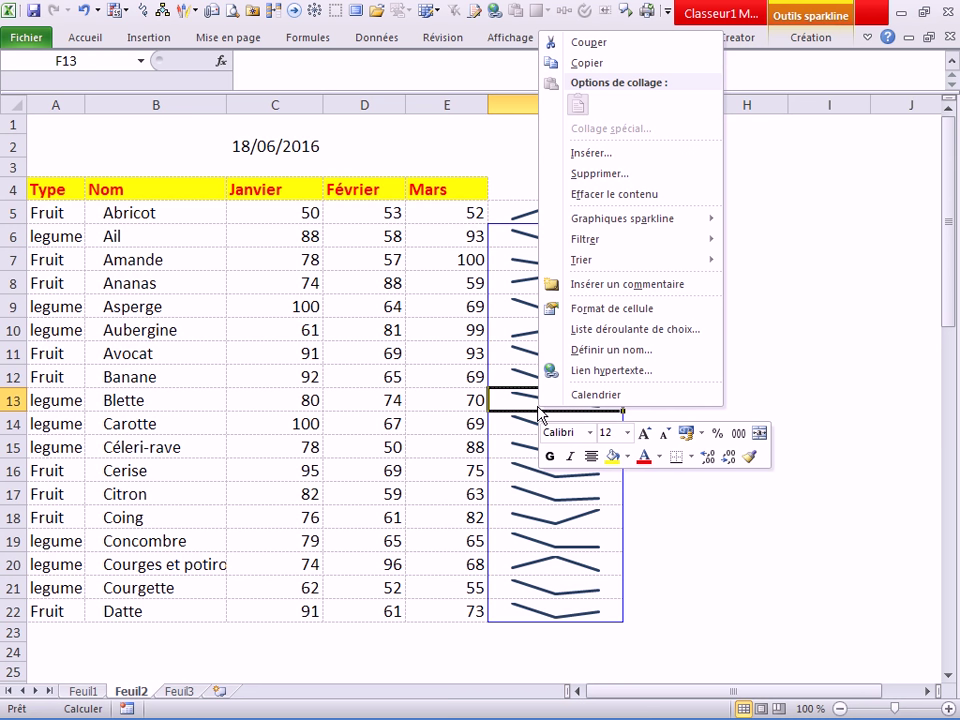
left_click(613, 457)
left_click(553, 512)
left_click(529, 399)
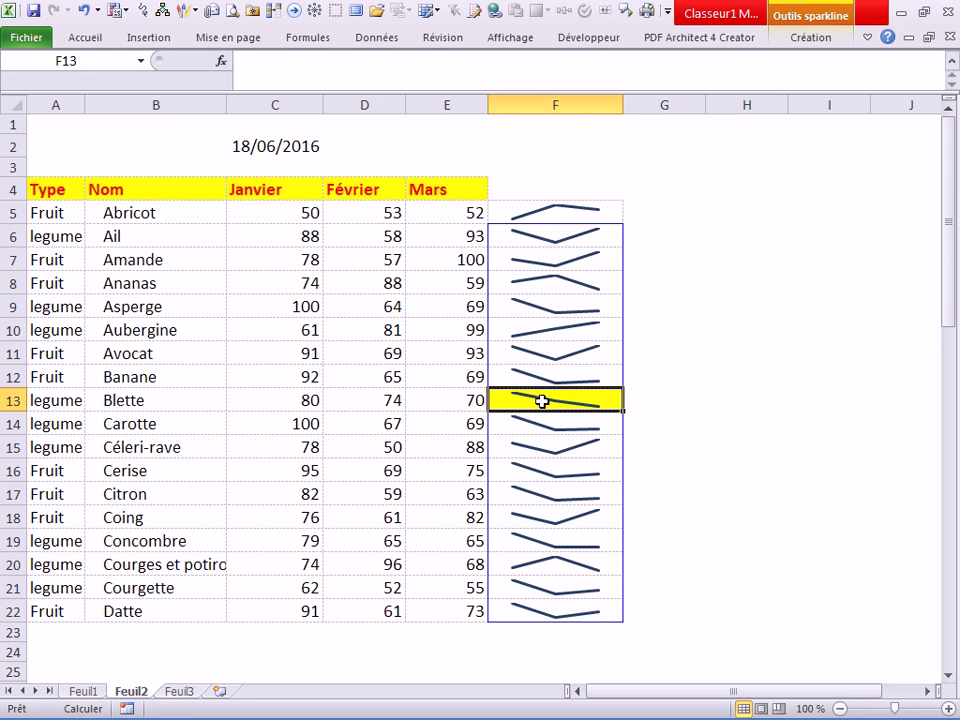
left_click(818, 42)
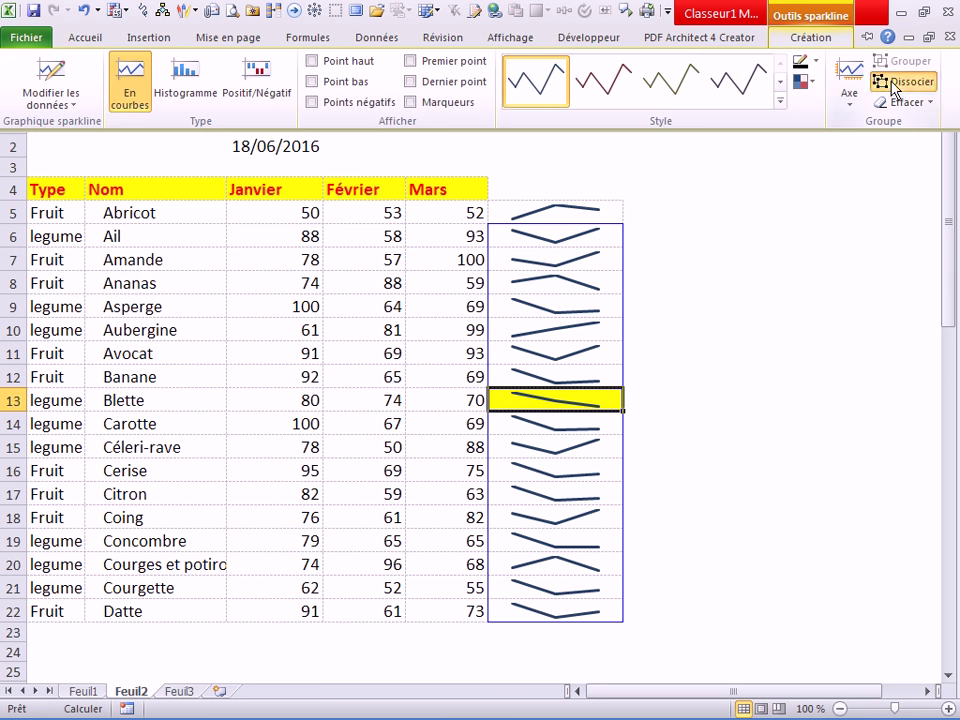
left_click(895, 88)
left_click(572, 478)
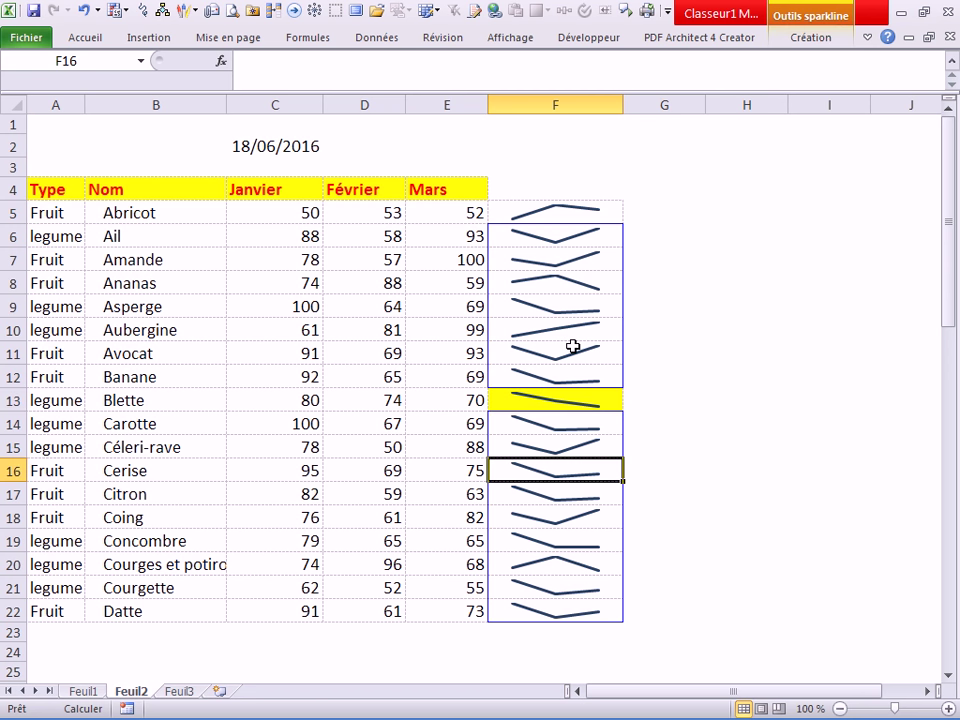
Step: Fill cell F5 yellow as well
left_click(561, 214)
right_click(561, 214)
left_click(637, 188)
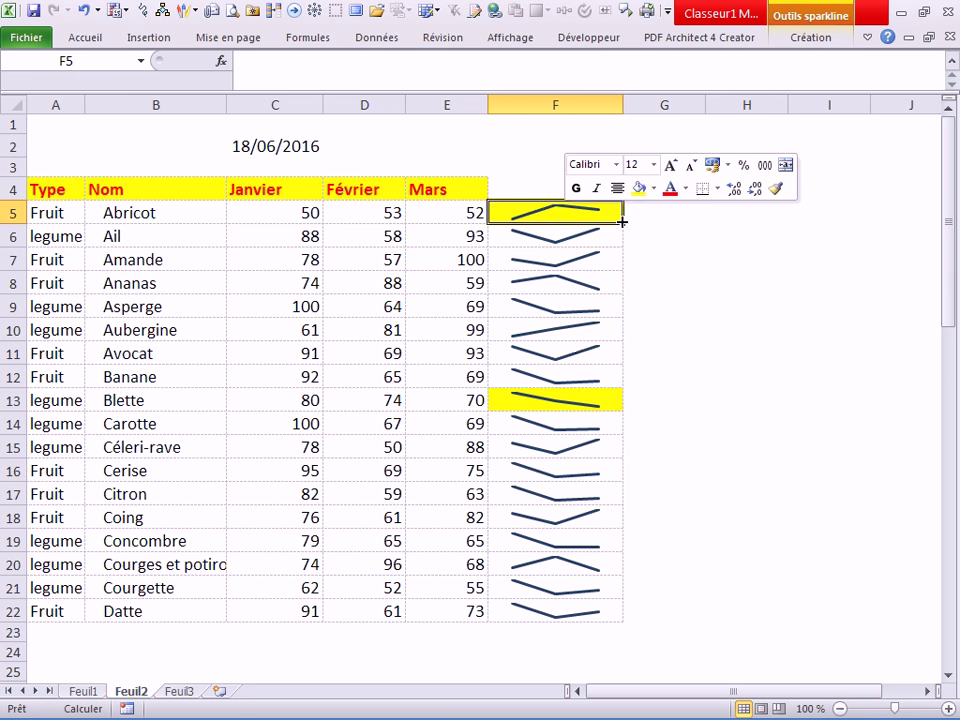
left_click(562, 497)
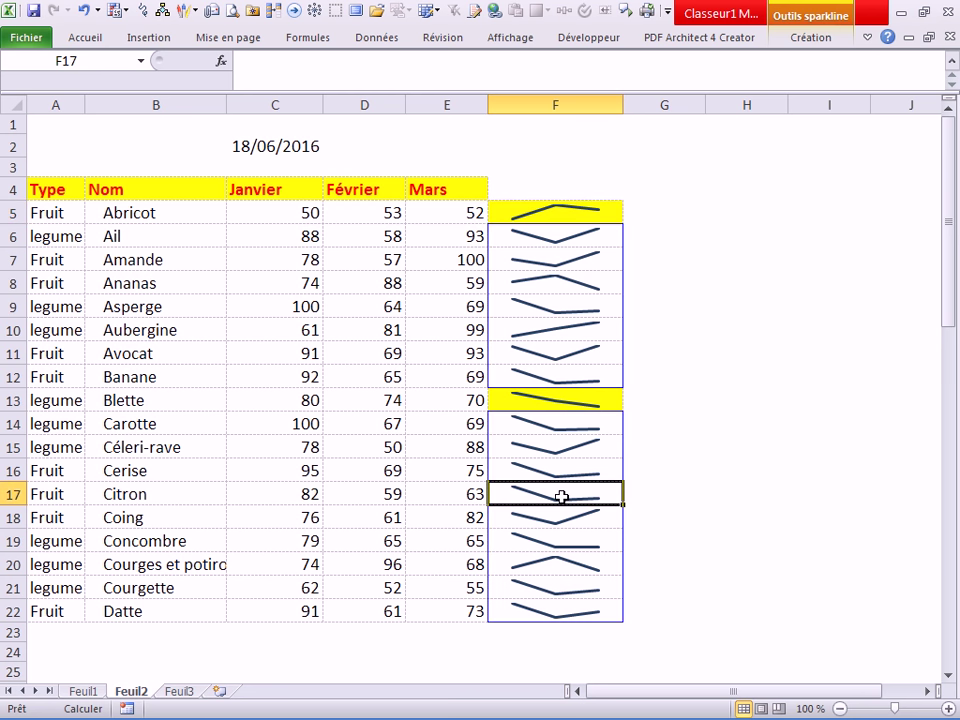
left_click(811, 37)
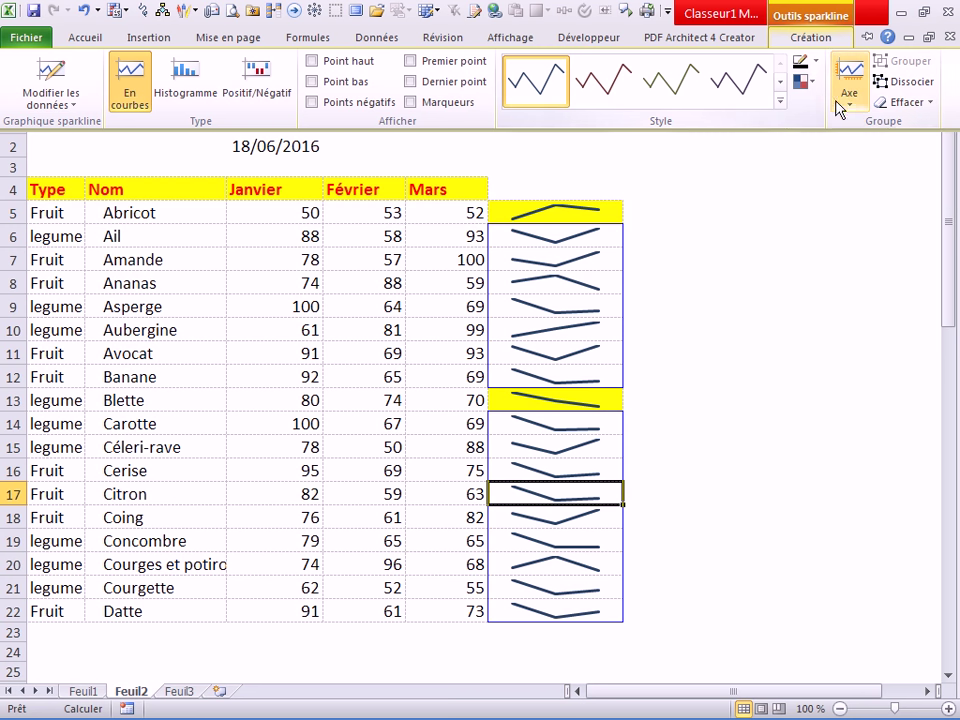
Step: Set the Point haut marker colour of the grouped sparklines to green
left_click(810, 83)
mouse_move(822, 150)
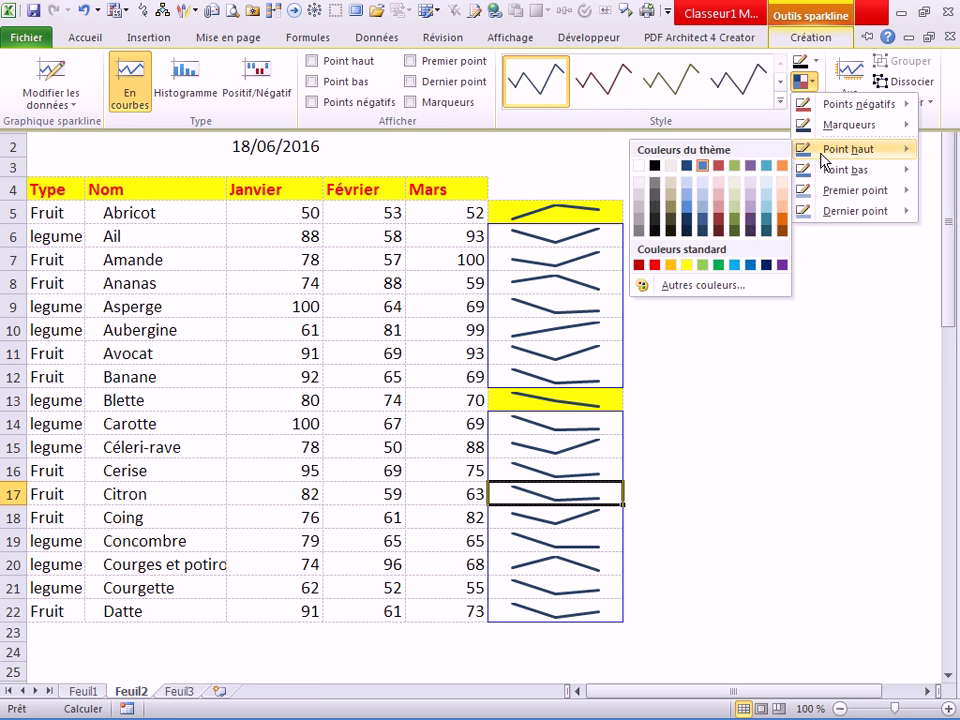
left_click(720, 265)
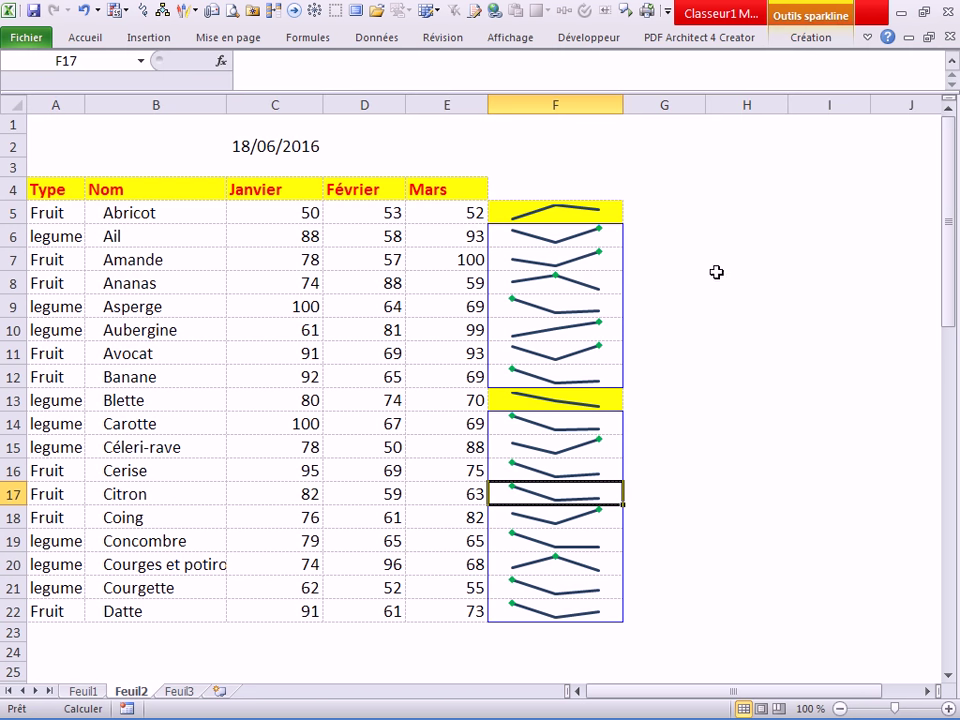
left_click(730, 378)
left_click(561, 492)
Step: Check the F7, F19 and F5 sparklines, then select the full range F5:F22
left_click(561, 258)
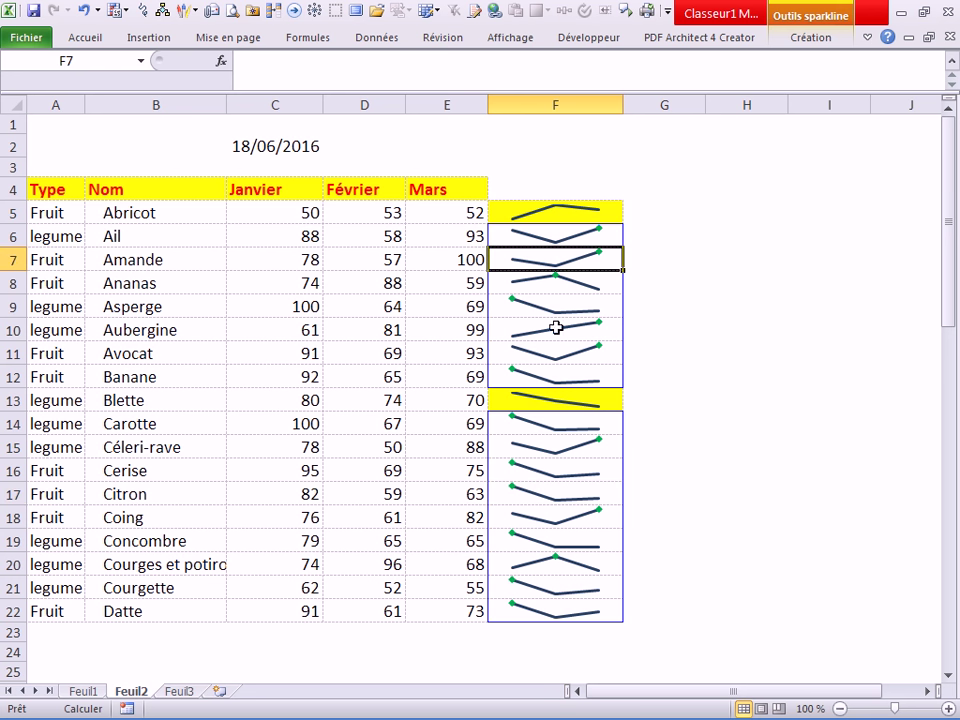
left_click(553, 540)
left_click(553, 214)
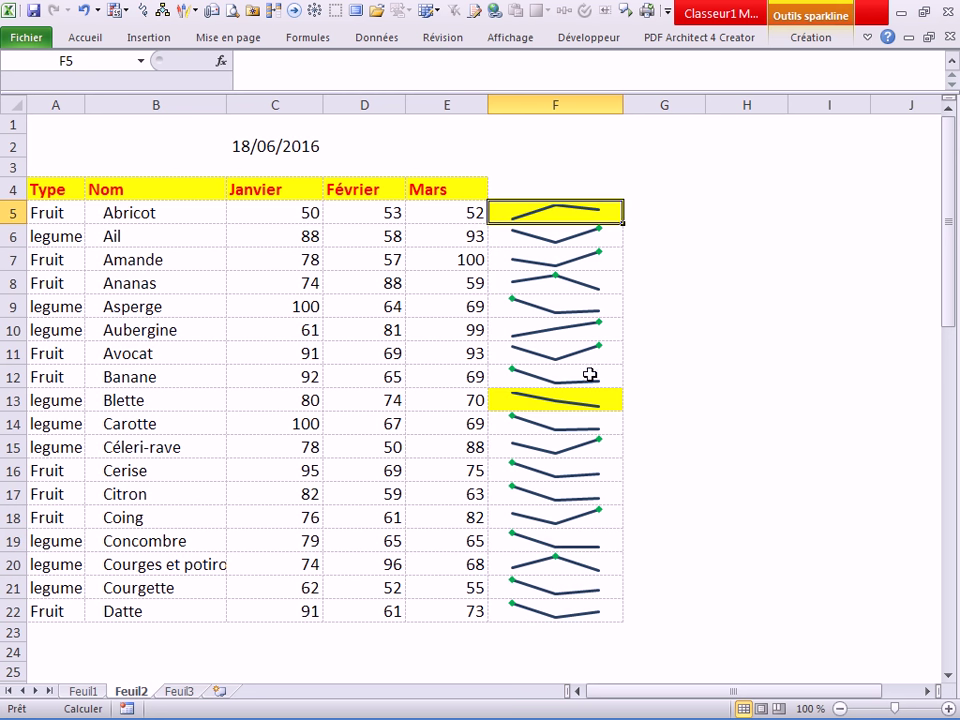
left_click(679, 338)
left_click(553, 214)
left_click_drag(536, 216, 555, 611)
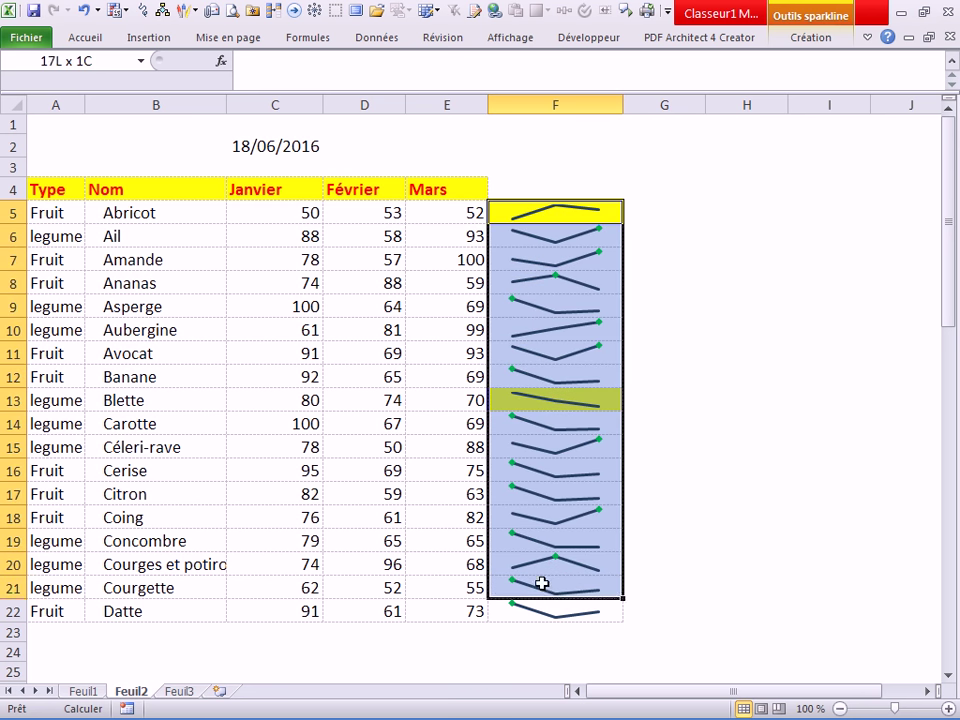
Step: Ungroup the F5:F22 sparklines and also split off the F8 sparkline
left_click(820, 40)
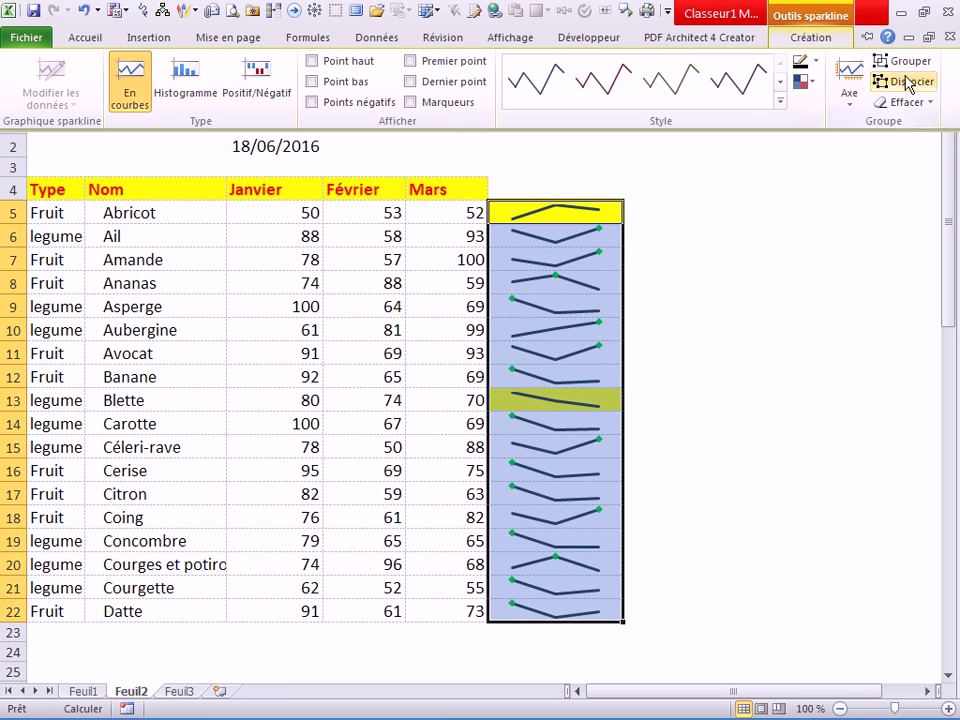
left_click(913, 82)
left_click(577, 407)
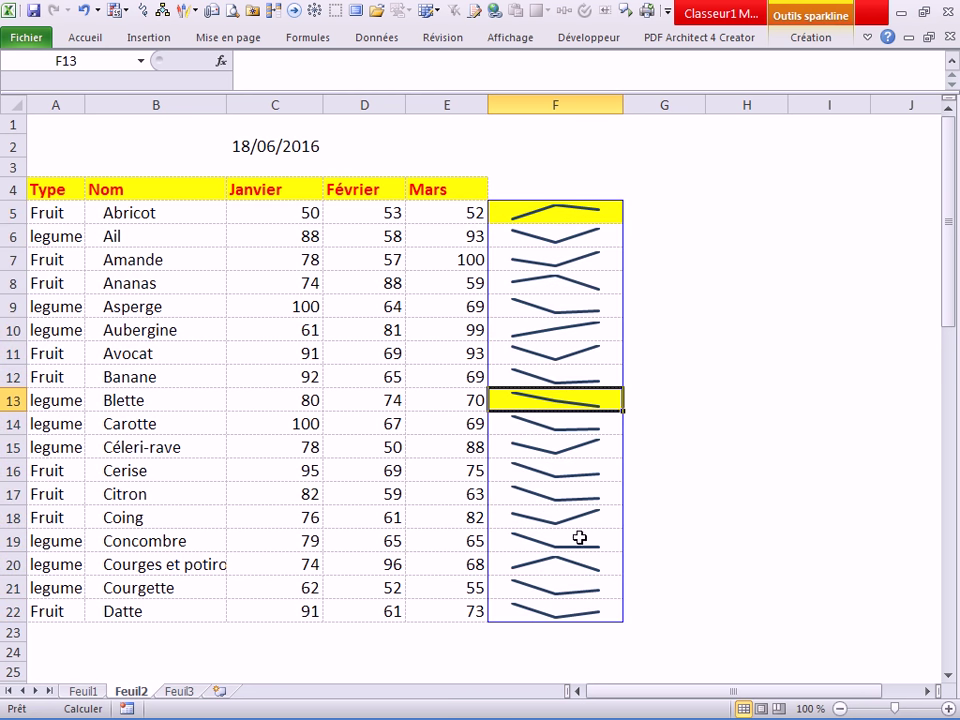
left_click(559, 289)
left_click(810, 38)
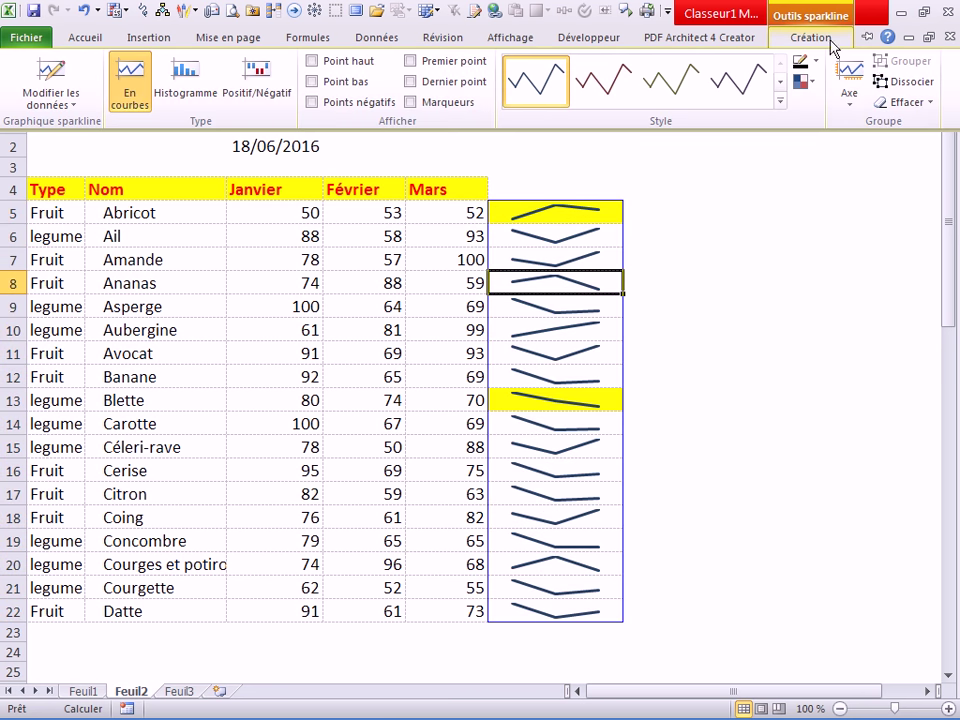
left_click(557, 276)
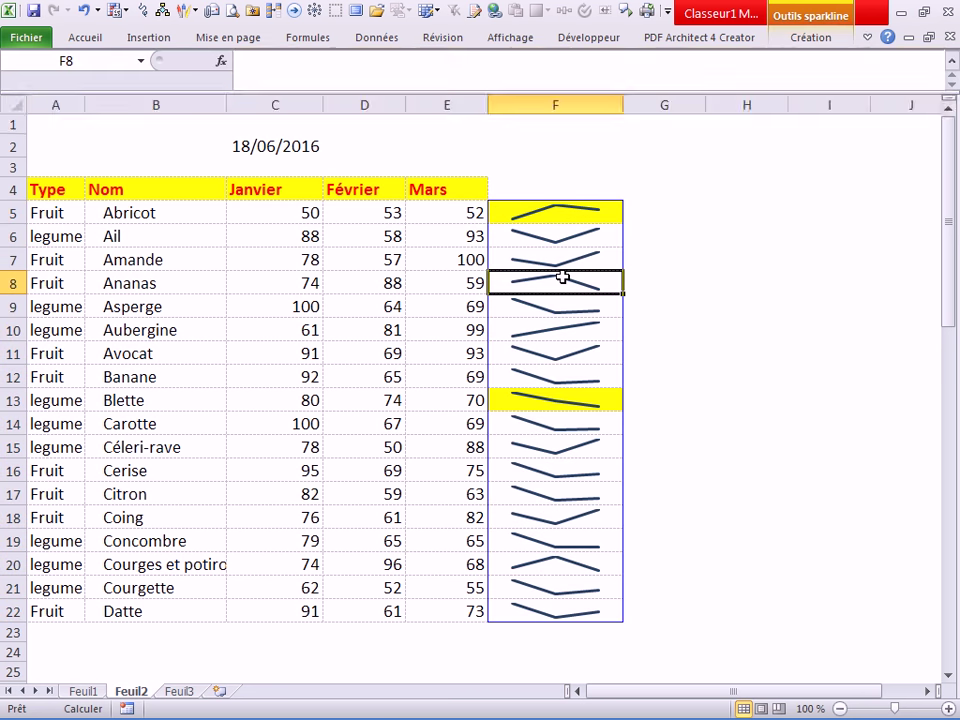
left_click(808, 38)
left_click(908, 92)
left_click(587, 352)
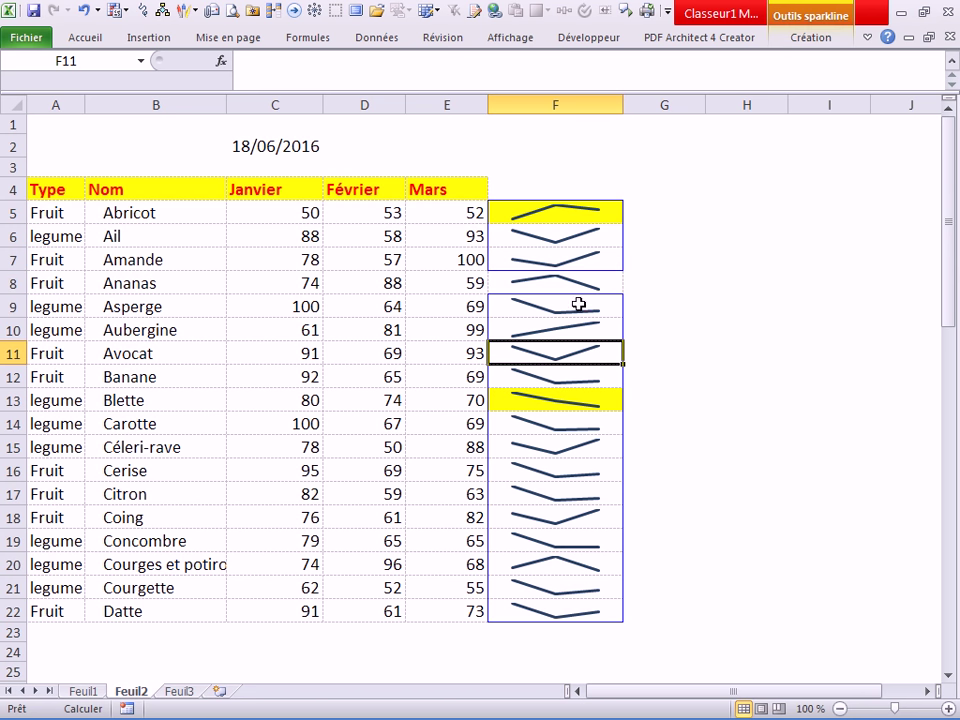
Step: Select F5:F22 and regroup all the sparklines with Grouper
left_click_drag(561, 212, 561, 611)
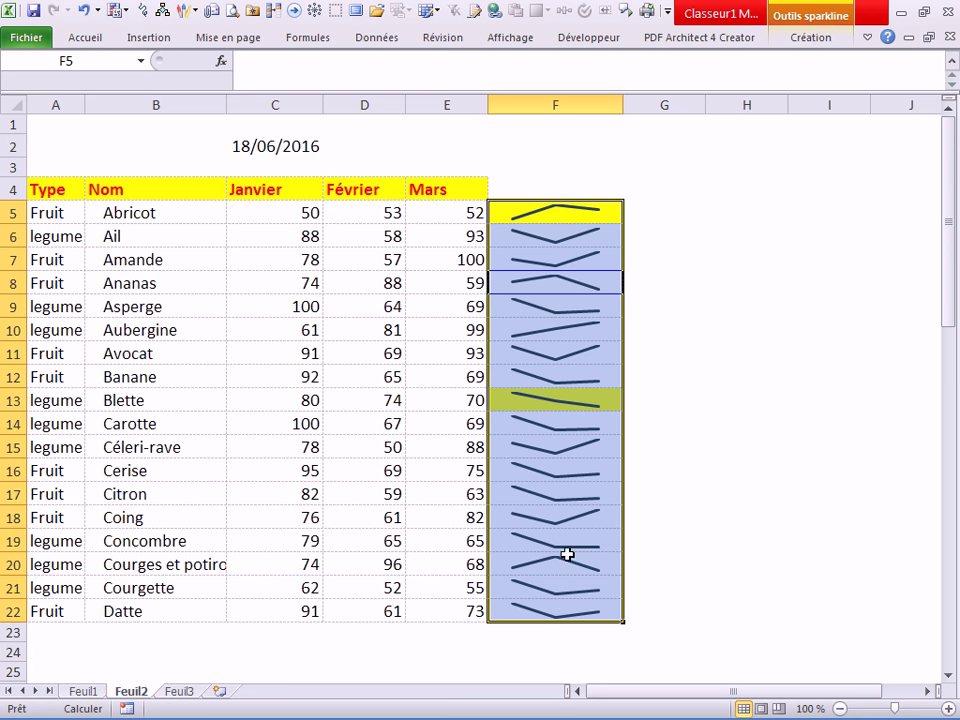
left_click(812, 38)
left_click(888, 60)
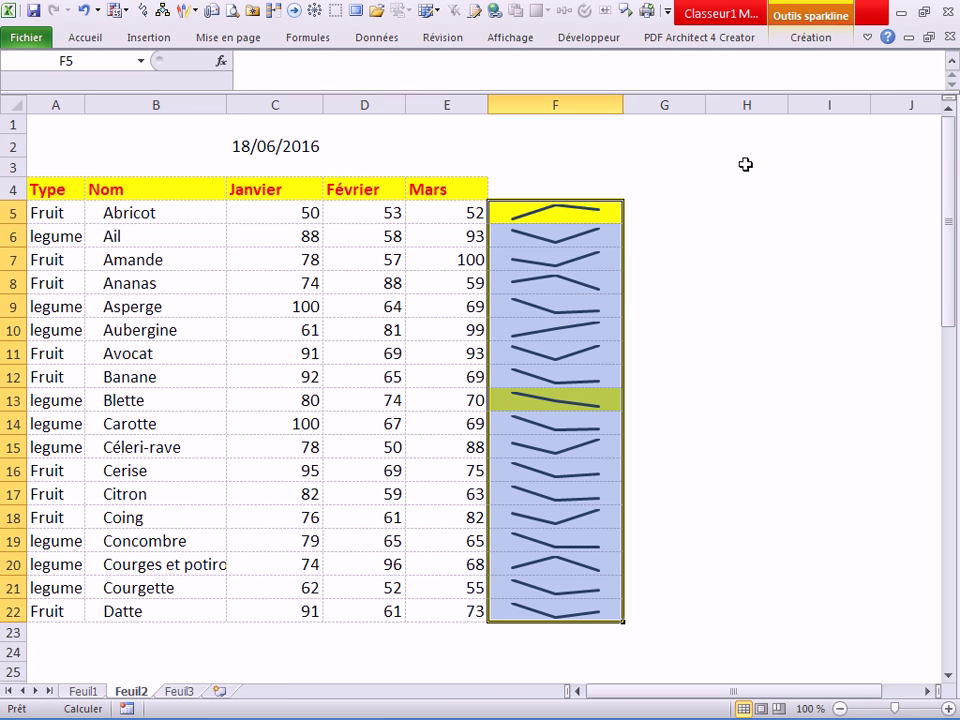
left_click(555, 312)
left_click(581, 497)
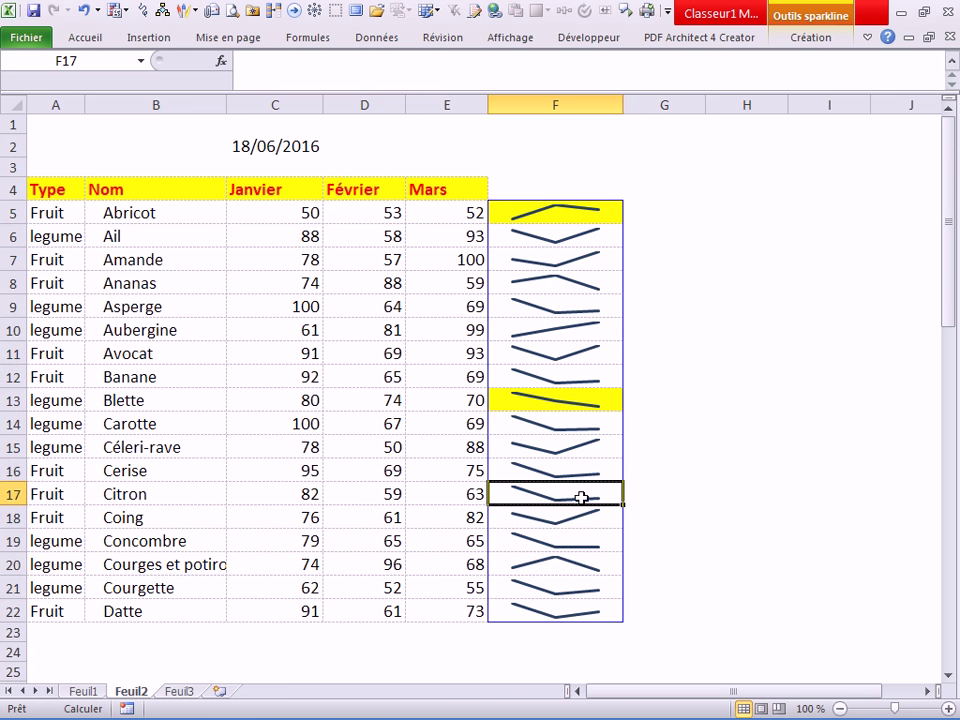
left_click(555, 582)
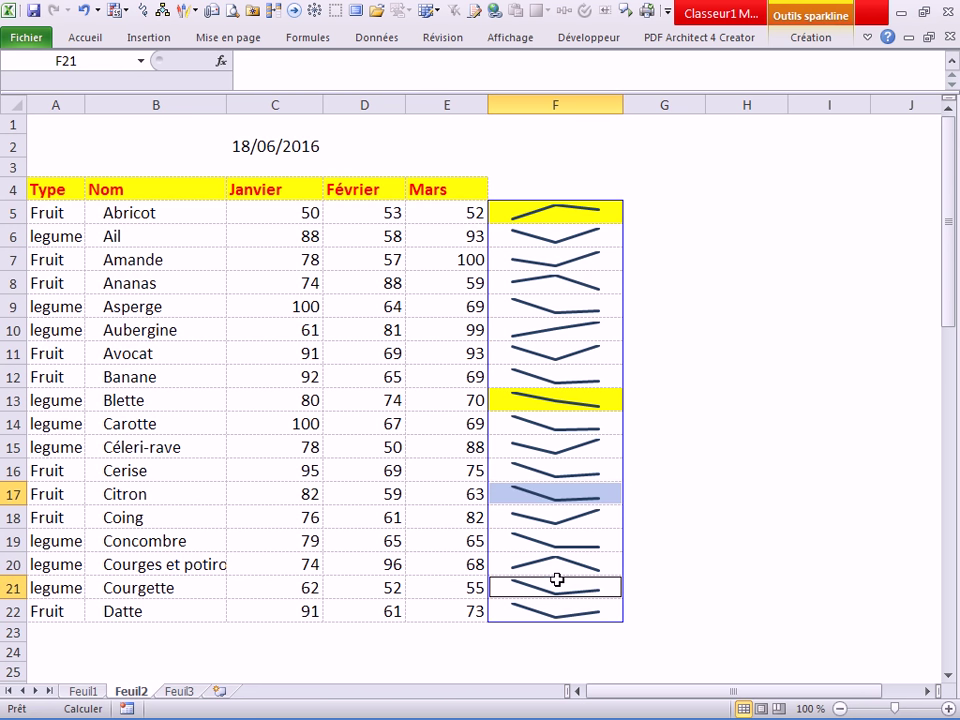
left_click(810, 37)
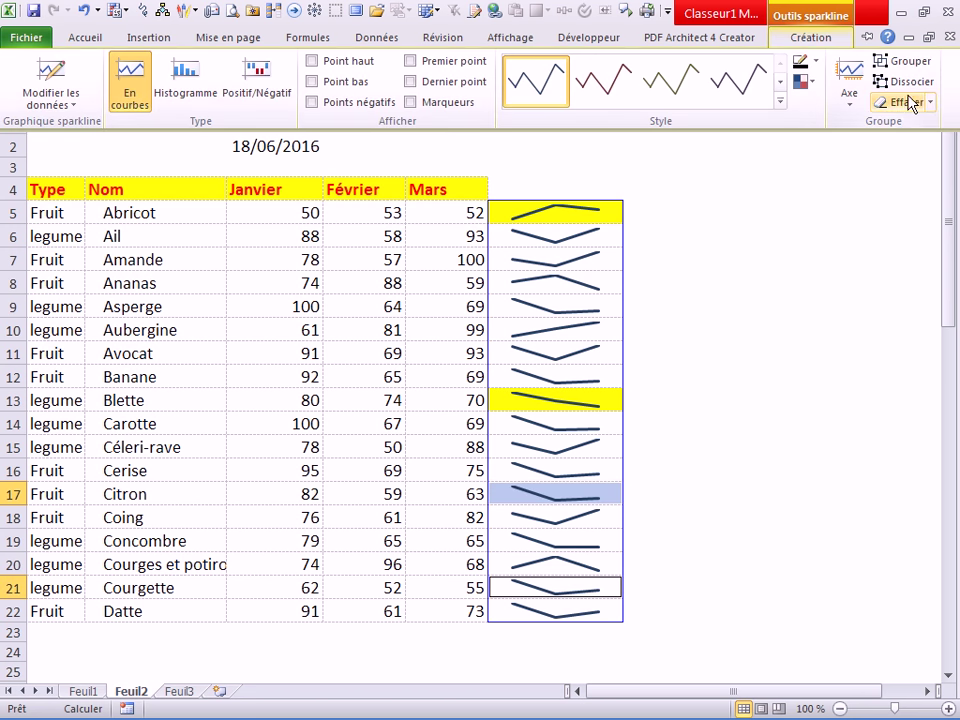
left_click(910, 100)
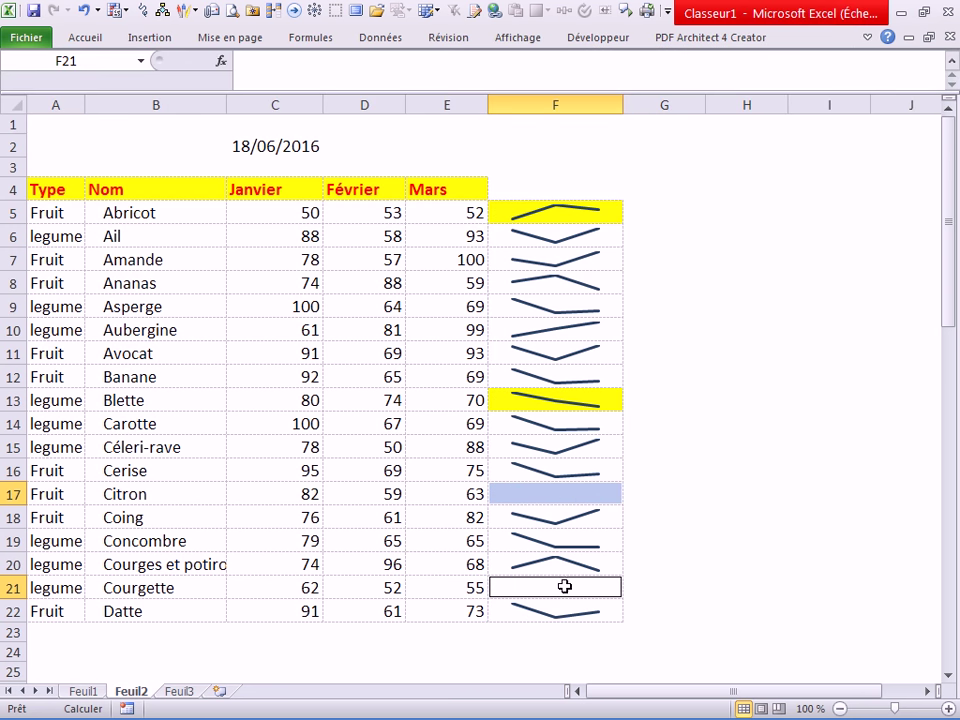
left_click(770, 440)
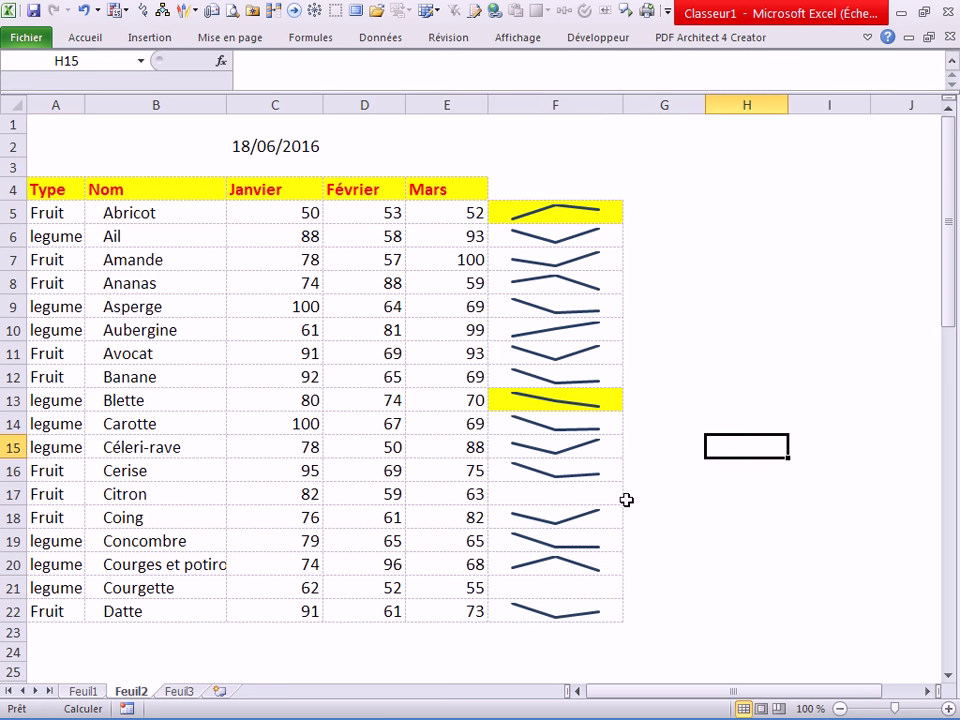
key("ctrl+z")
left_click(651, 463)
left_click(566, 375)
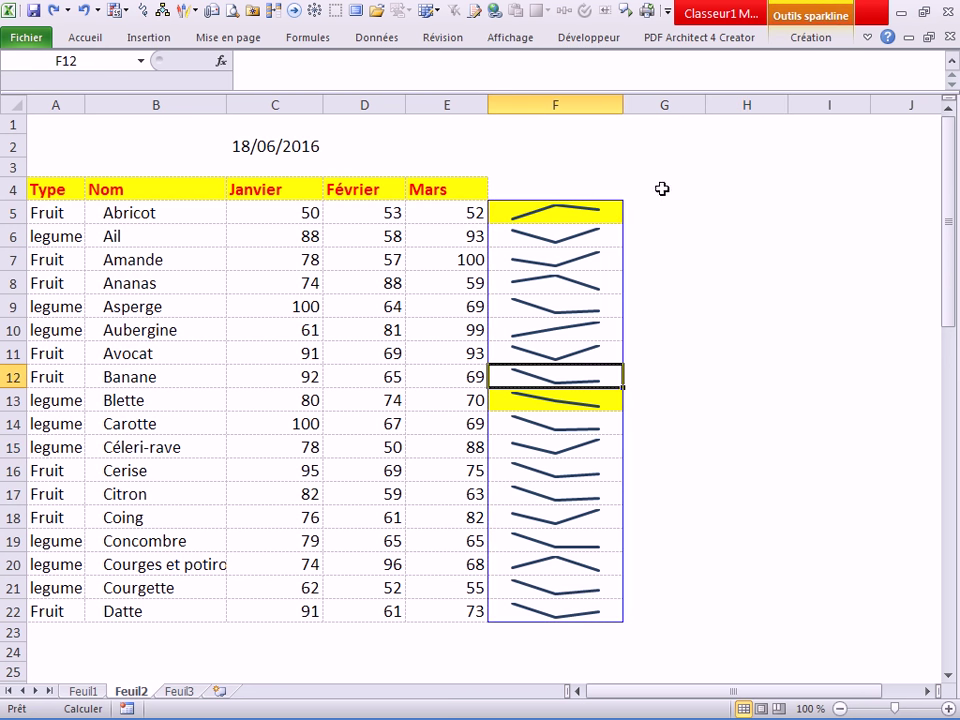
left_click(808, 39)
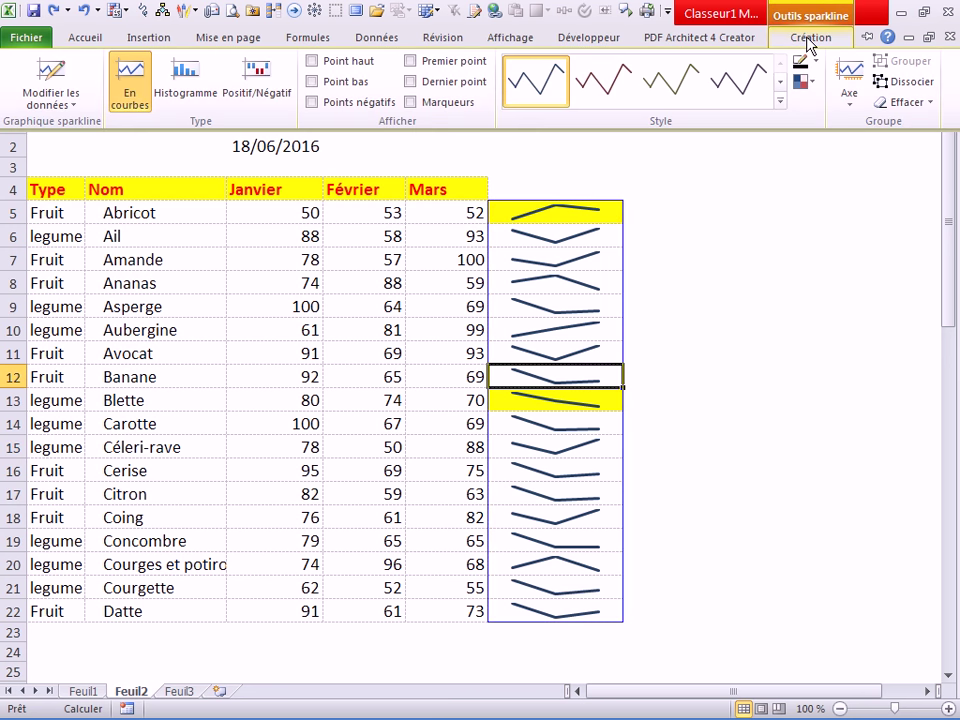
Step: Turn on Afficher l'axe so the column F sparklines show a horizontal axis
key("ctrl+F1")
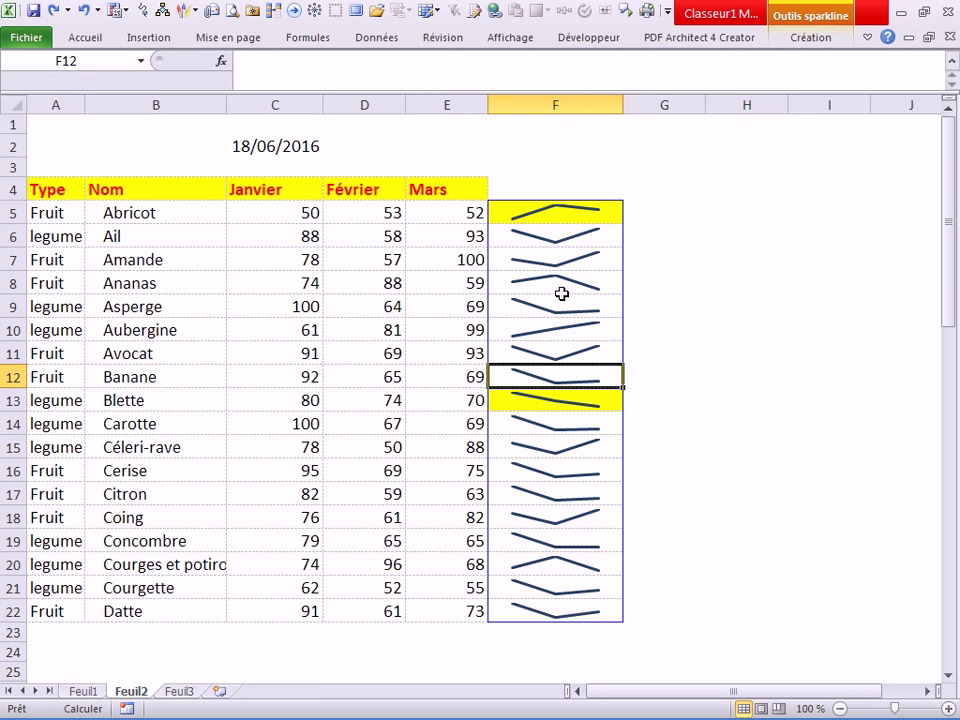
left_click(554, 285)
left_click_drag(544, 214, 549, 570)
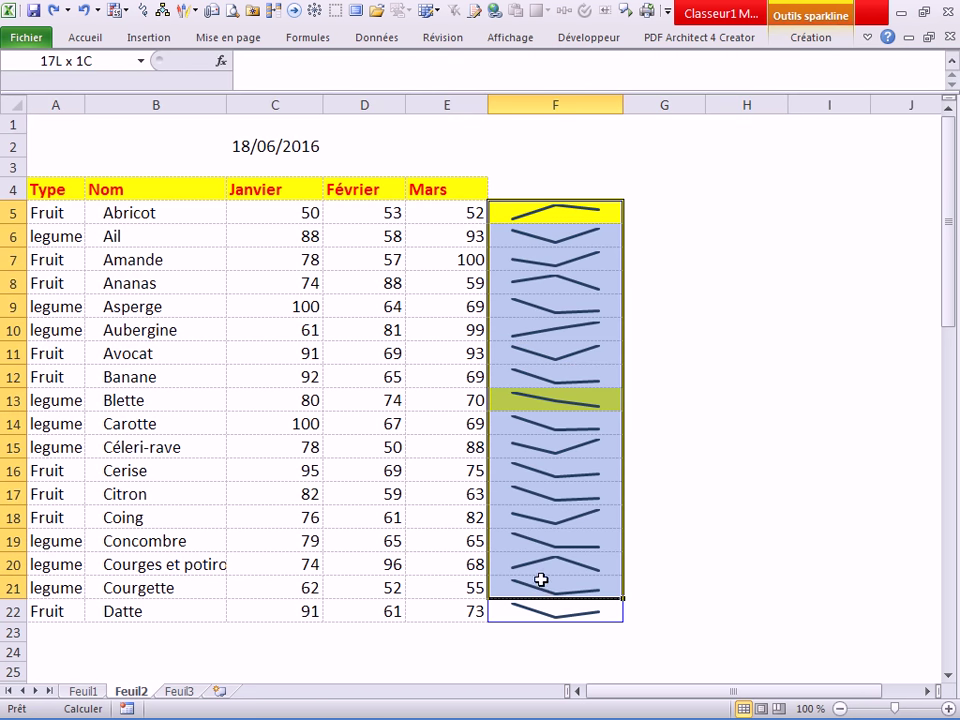
left_click(556, 517)
left_click(813, 38)
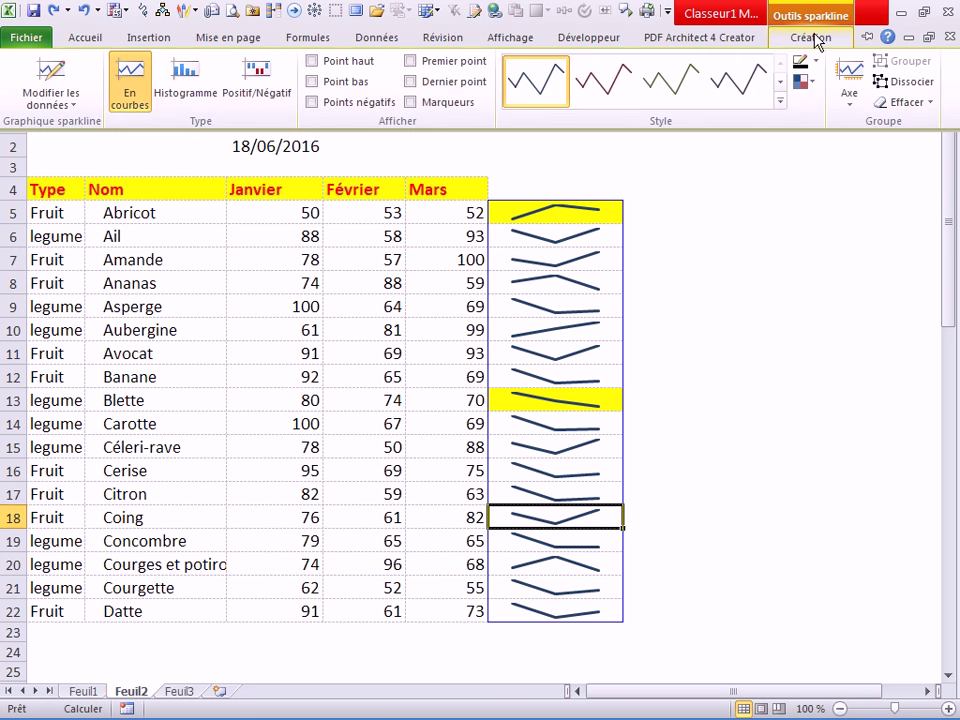
left_click(849, 108)
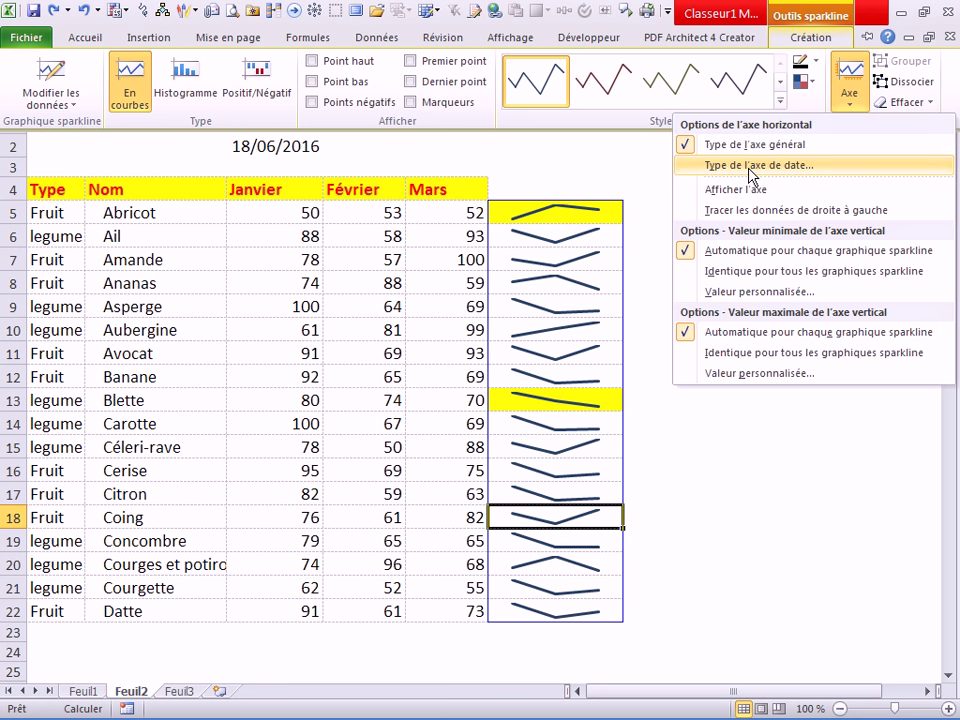
left_click(731, 191)
Step: Switch the sparklines to Histogramme, then back to En courbes line type
left_click(596, 414)
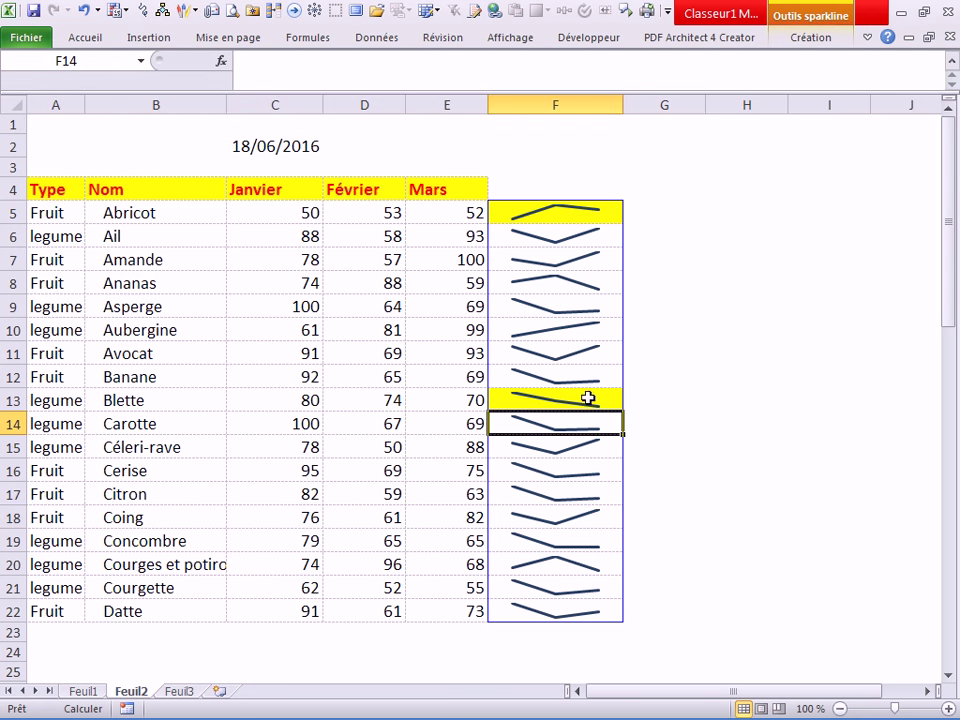
left_click(544, 228)
left_click(542, 210)
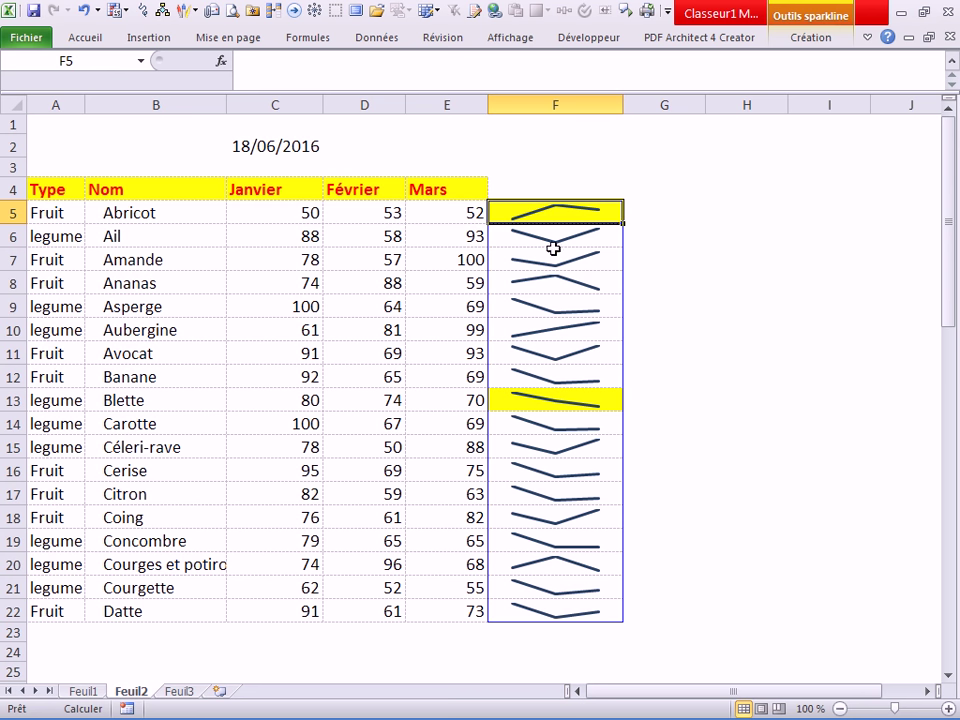
left_click(810, 37)
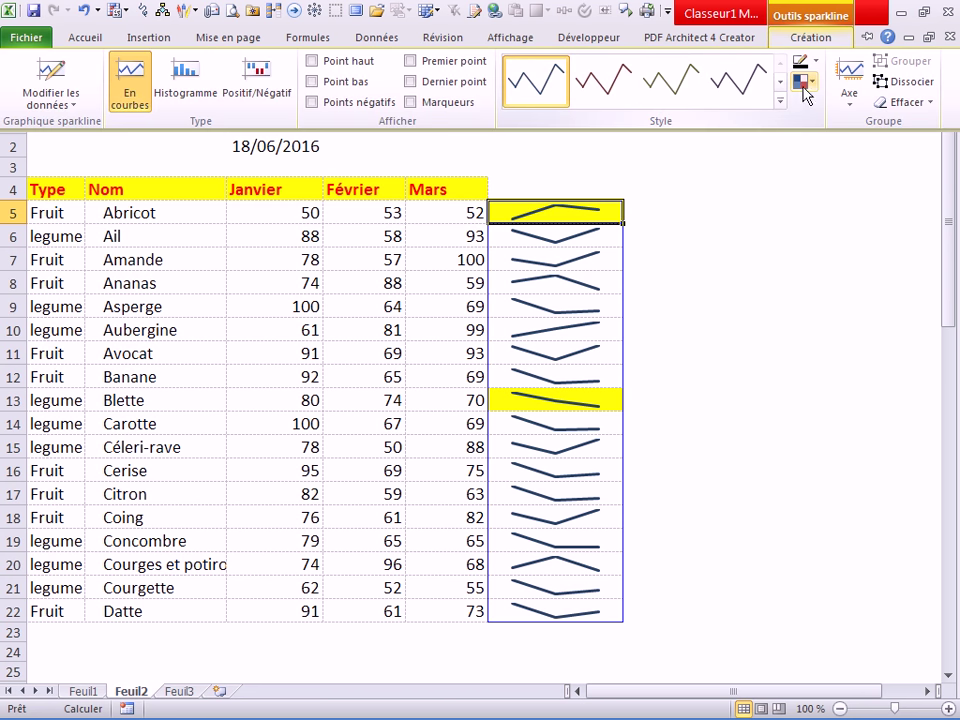
left_click(185, 82)
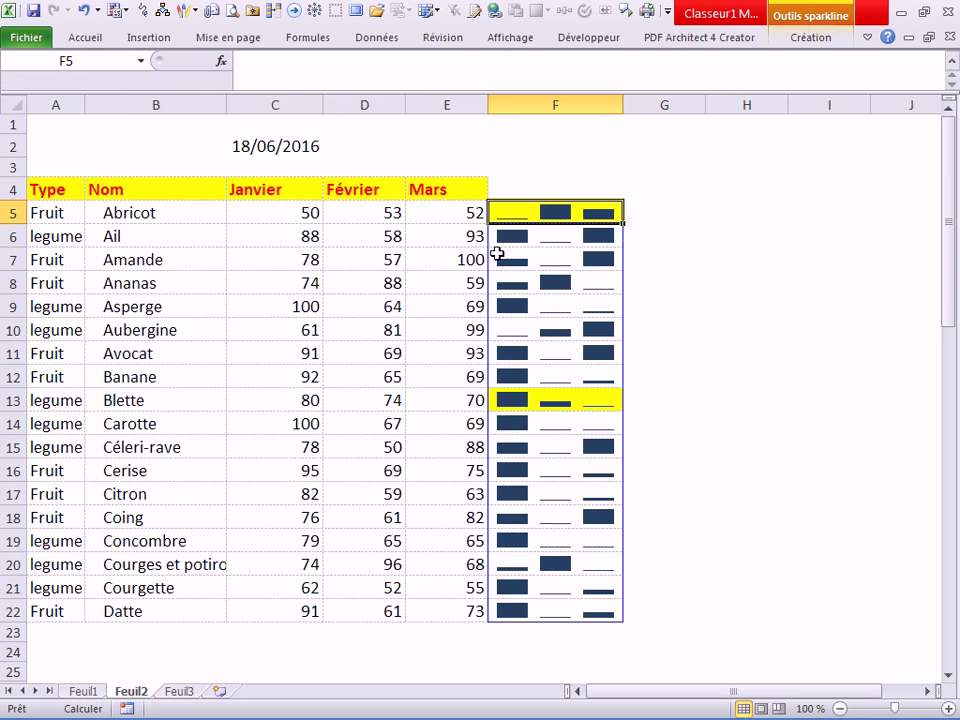
left_click(556, 262)
left_click(537, 219)
left_click(792, 40)
left_click(128, 84)
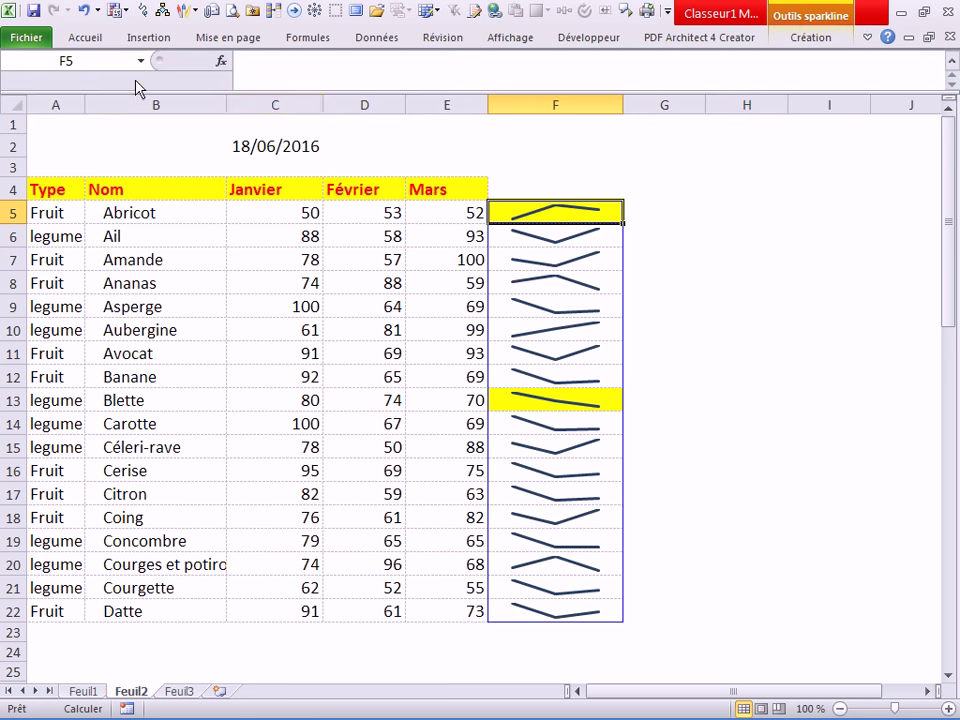
left_click(813, 44)
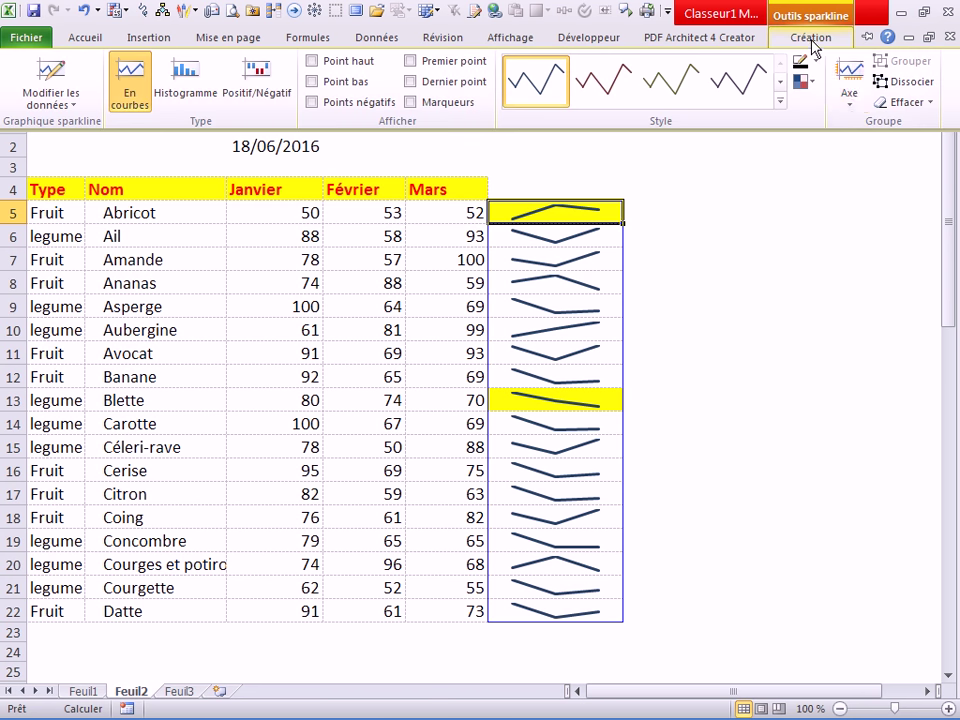
Step: Uncheck Afficher l'axe so the sparklines no longer show the horizontal axis
left_click(853, 102)
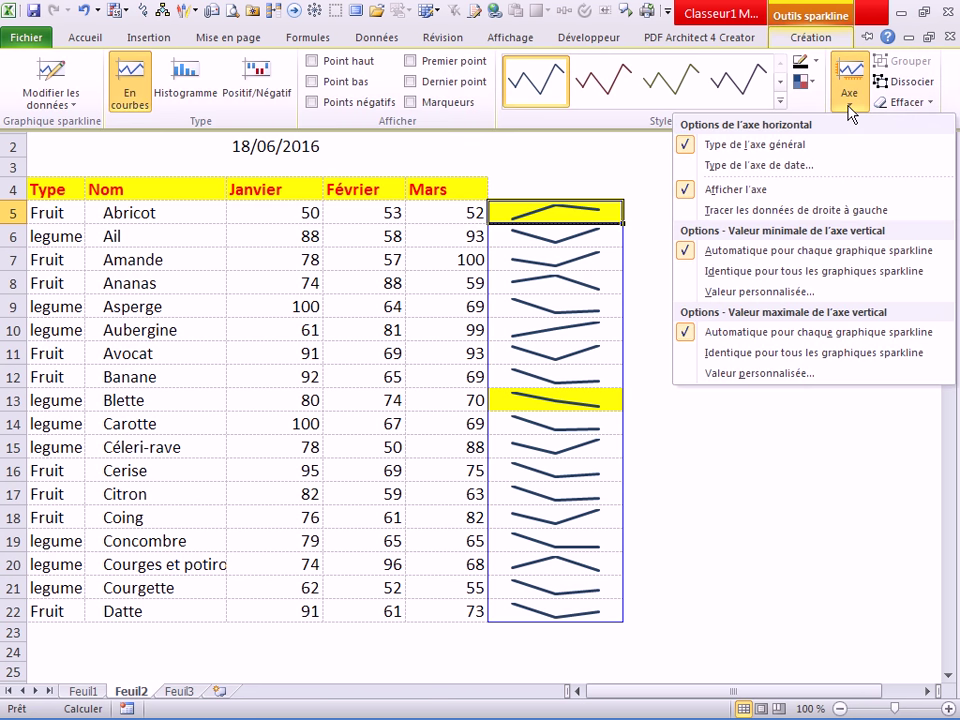
left_click(732, 191)
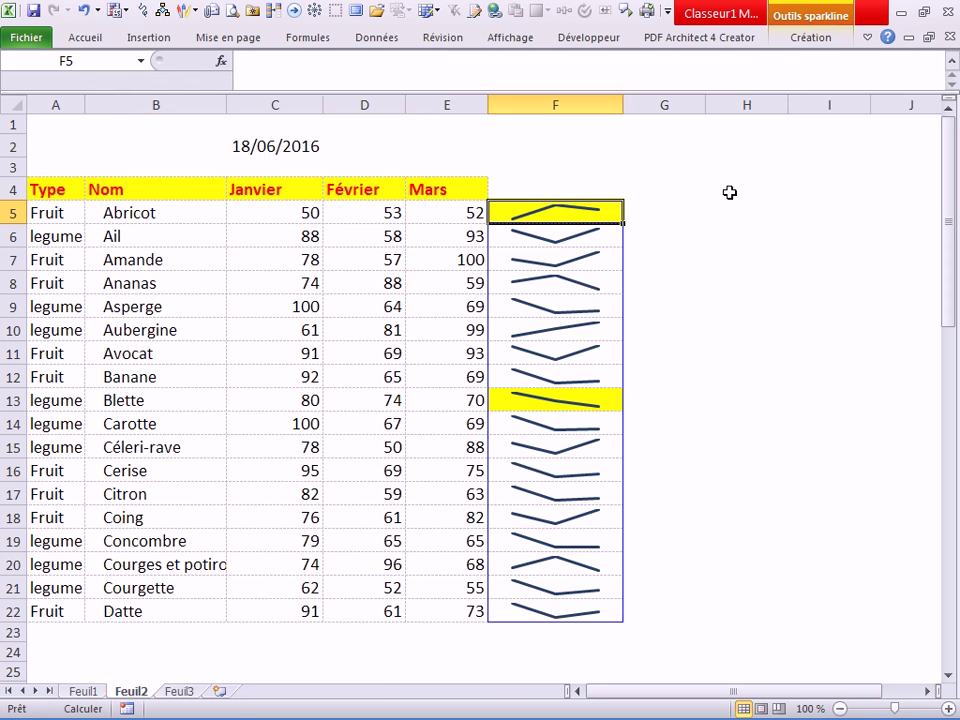
left_click(527, 360)
left_click(550, 303)
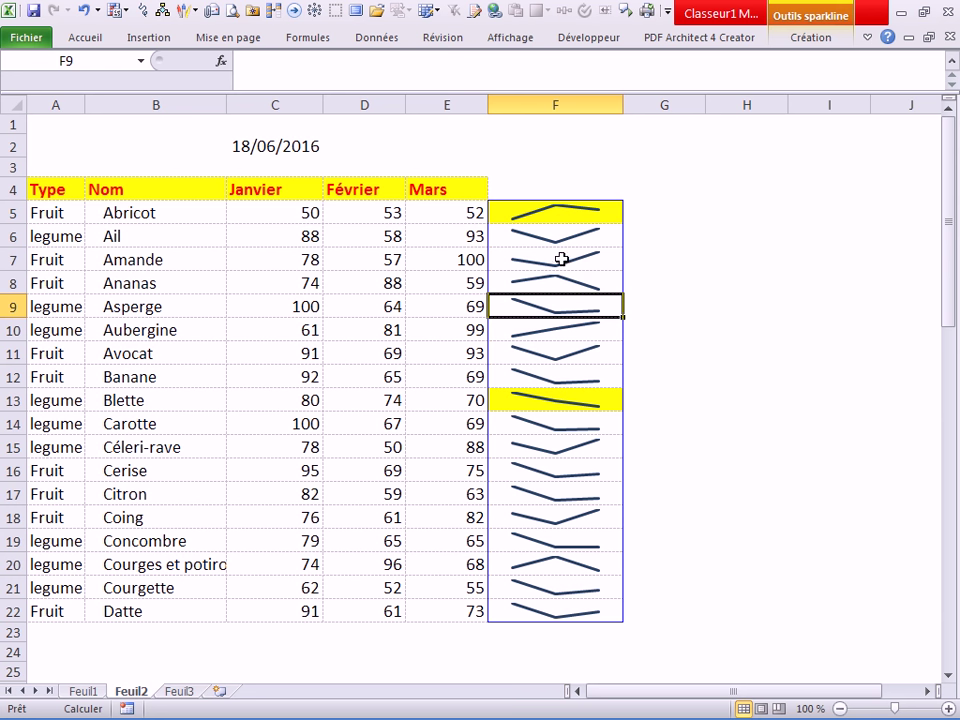
left_click(557, 227)
Step: Check the F9, F13 and F7 sparklines, collapse the ribbon and select Amande's February cell D7
left_click(551, 313)
left_click(556, 401)
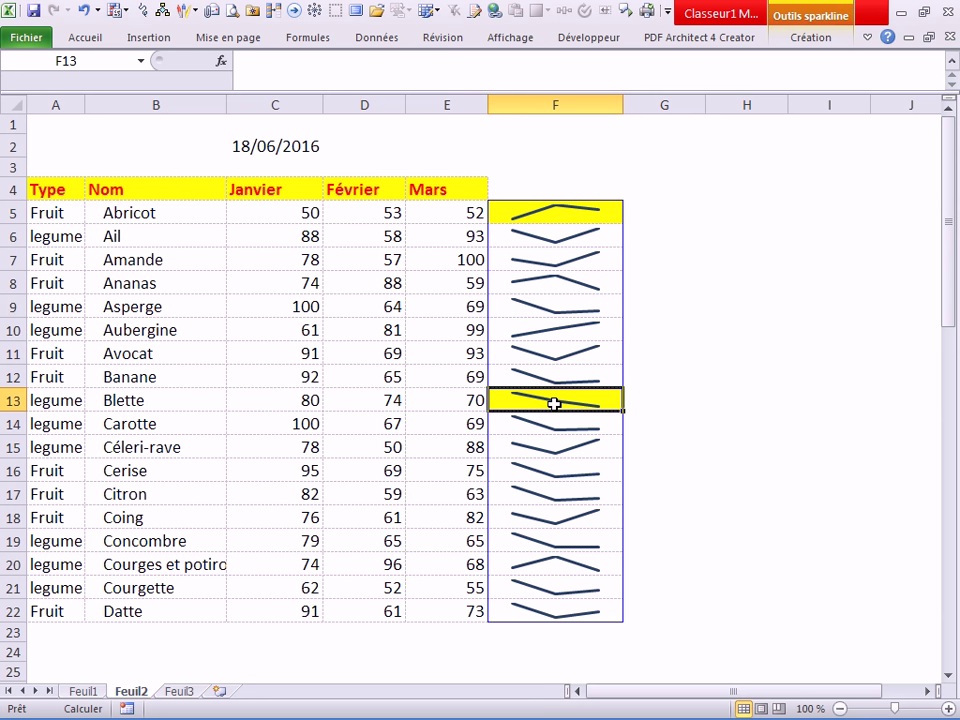
left_click(583, 252)
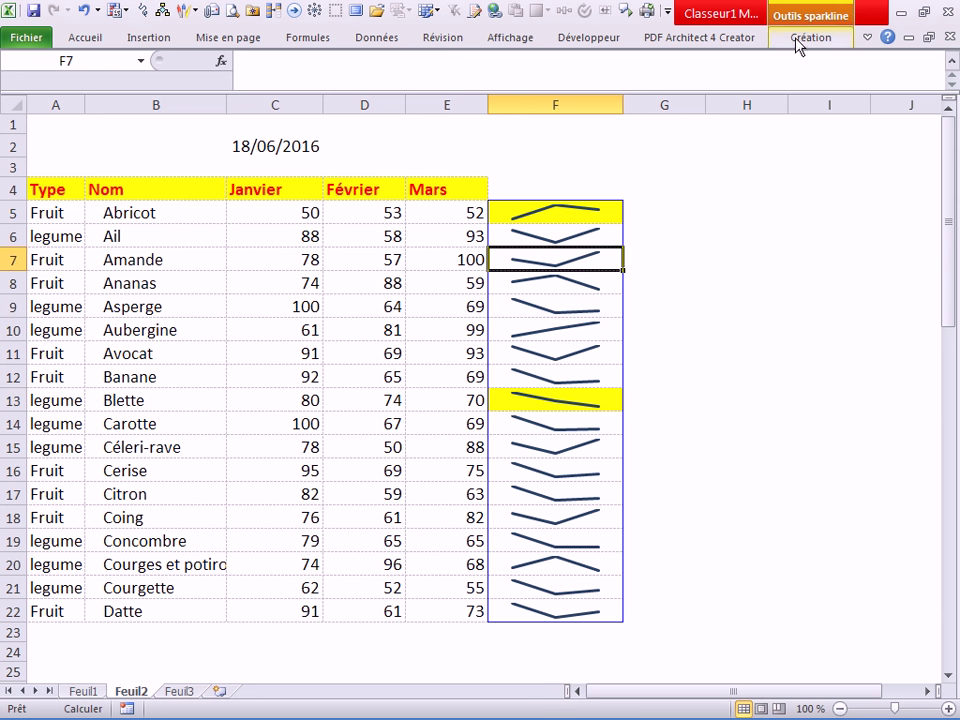
left_click(800, 40)
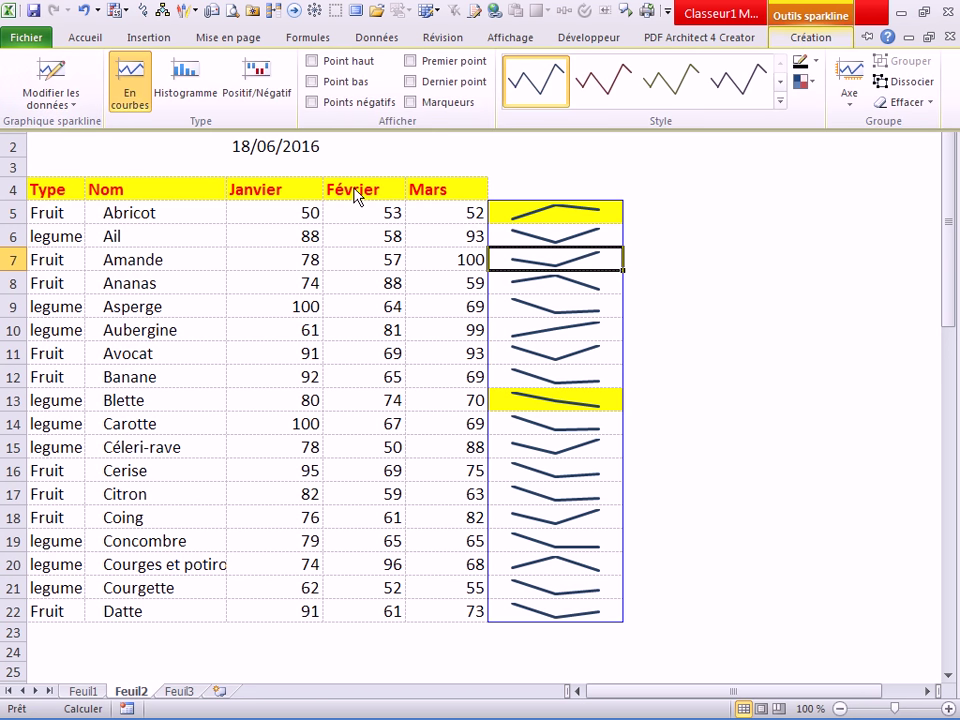
key("ctrl+F1")
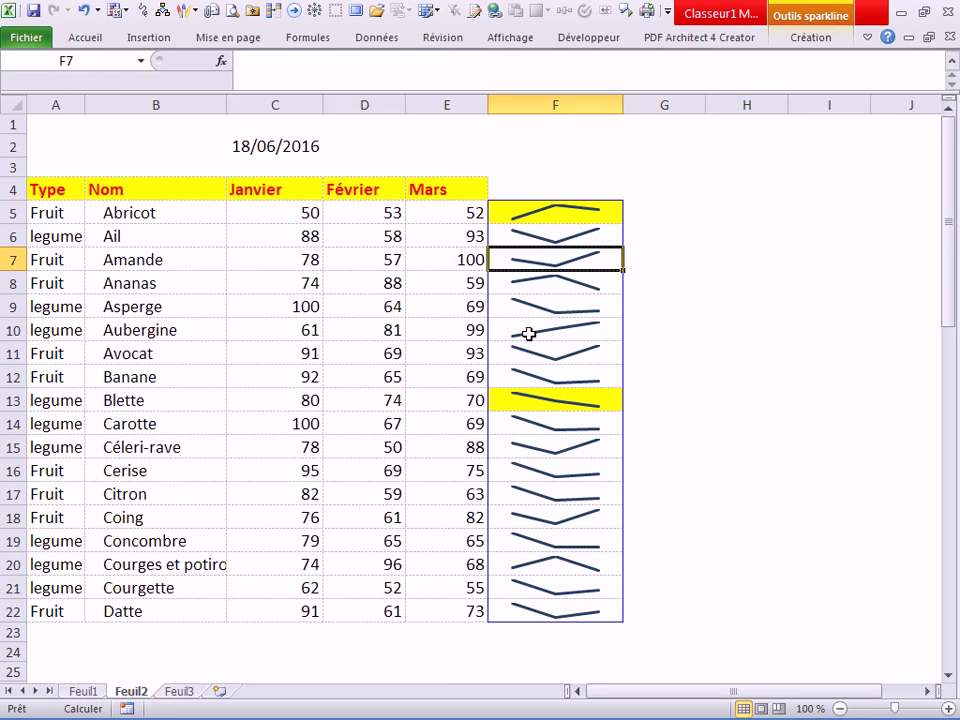
left_click(369, 260)
Step: Clear Amande's February value in cell D7
key("Delete")
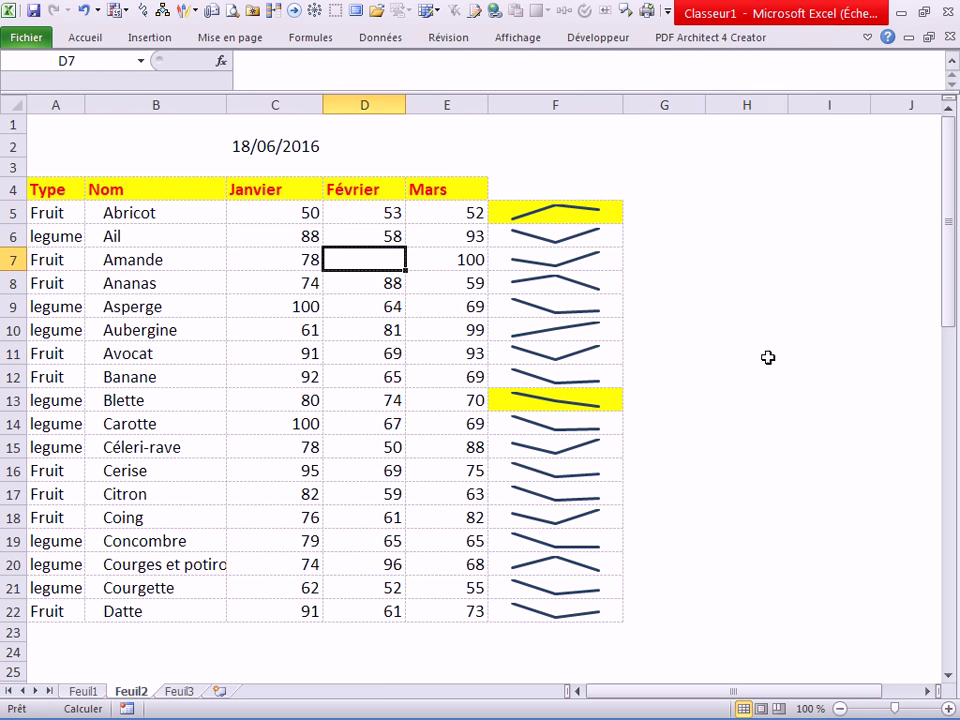
left_click(715, 357)
left_click(375, 261)
Step: Recalculate the ALEA.ENTRE.BORNES values with F9 and check the now-blank F7 sparkline
key("F9")
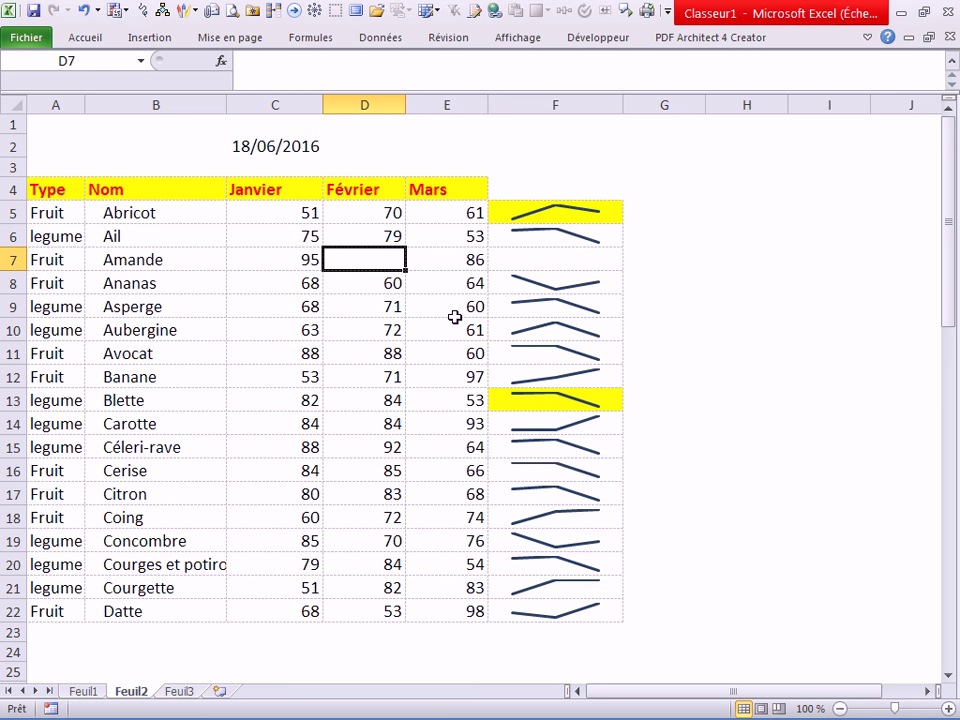
left_click(561, 253)
left_click(371, 257)
left_click(463, 255)
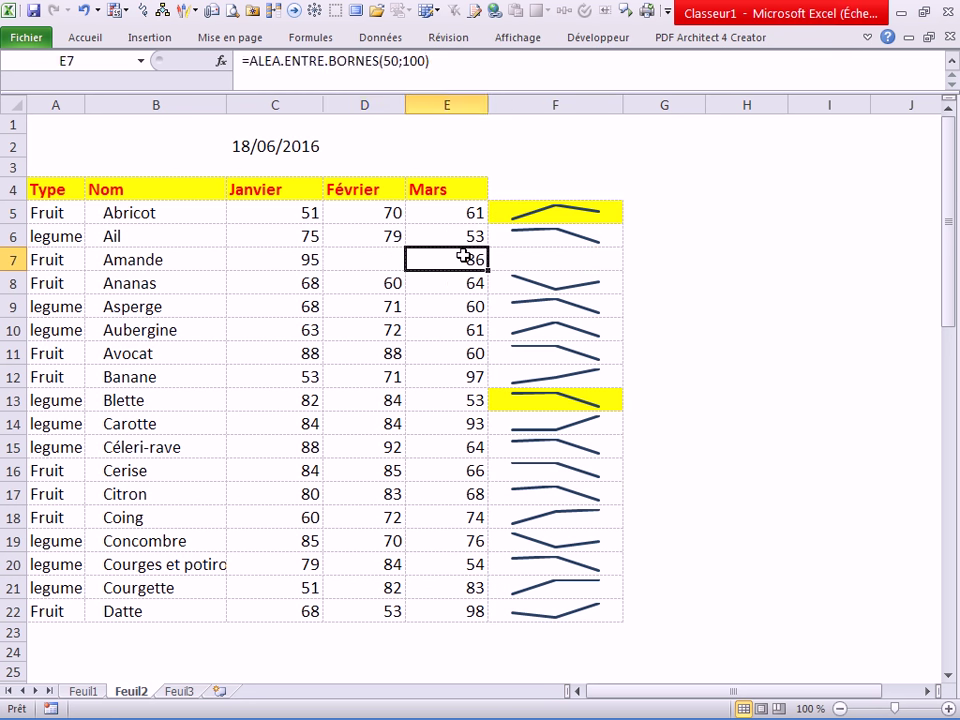
left_click(371, 260)
left_click(538, 261)
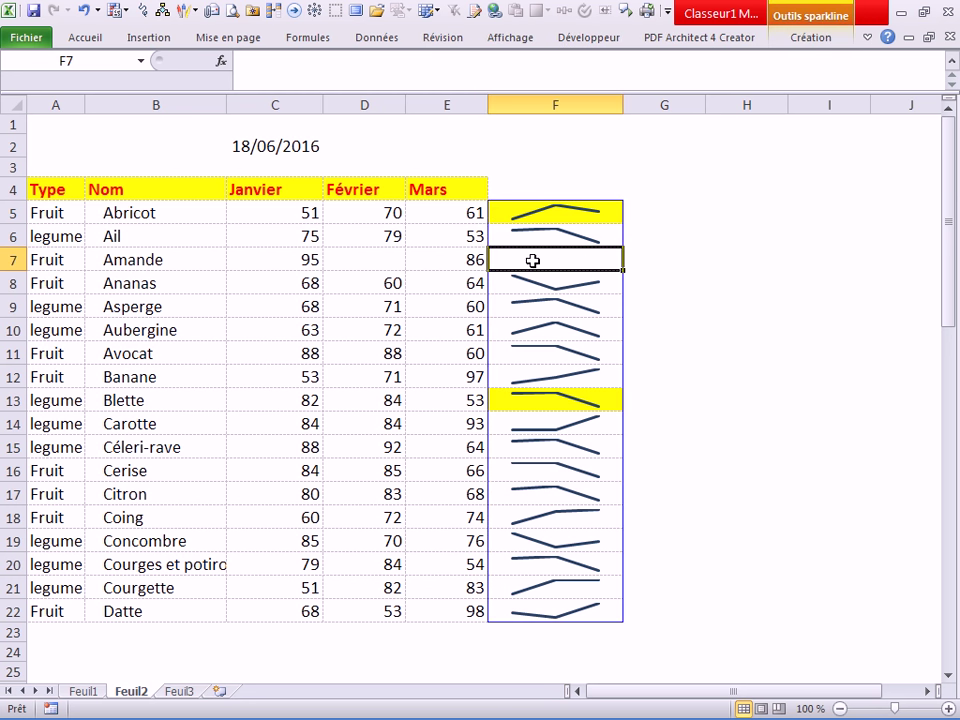
left_click(805, 43)
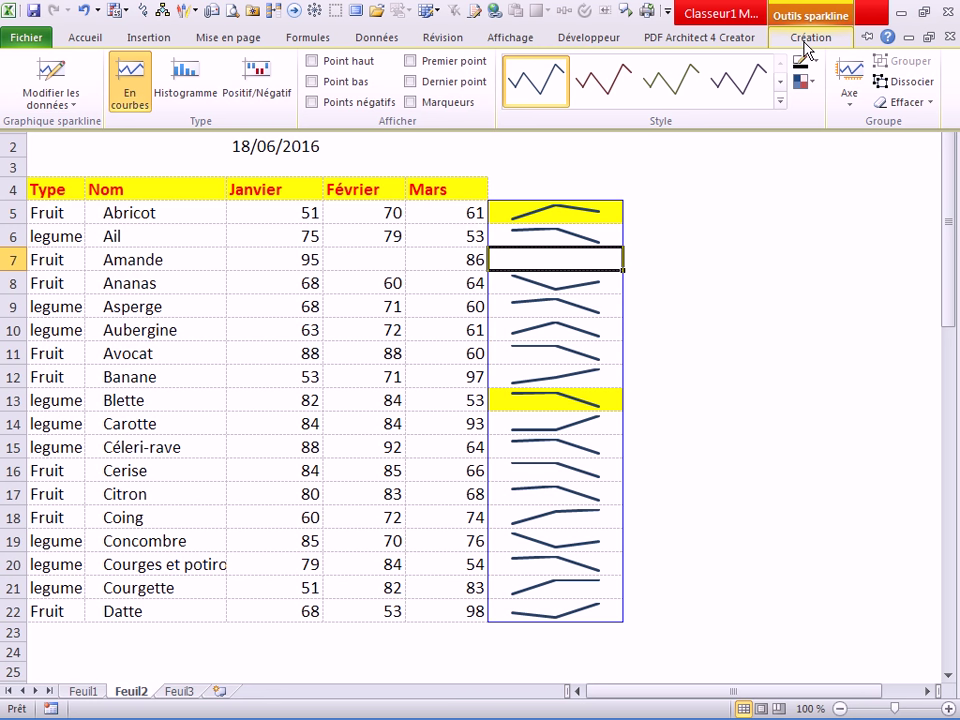
Step: Set empty cells to 'Relier les points de données par une courbe' so F7 bridges blank D7
left_click(52, 80)
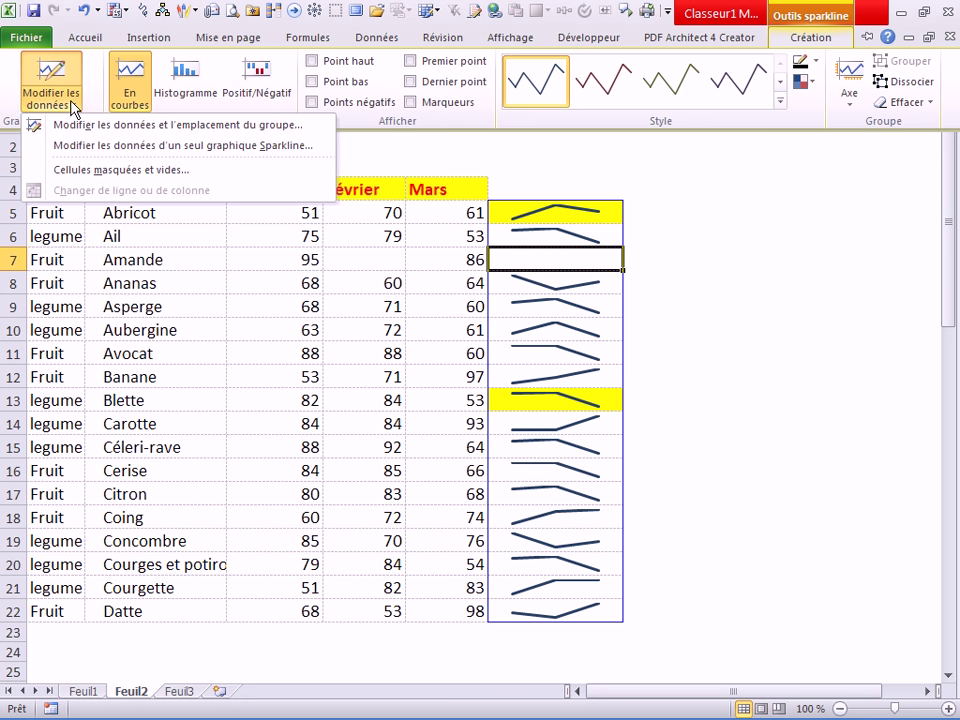
left_click(84, 172)
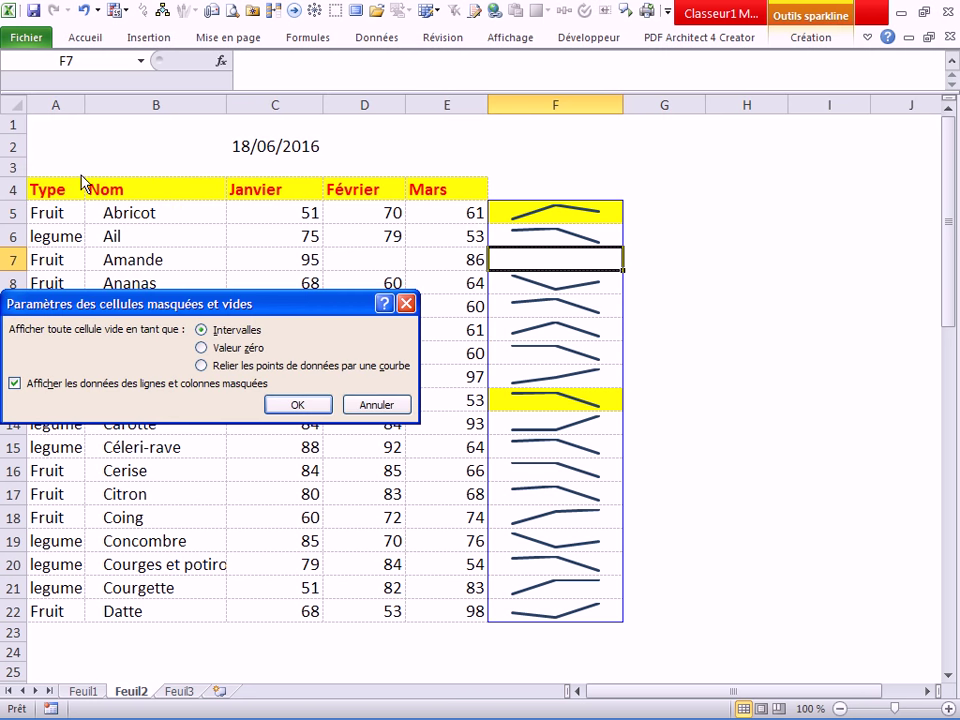
left_click(203, 365)
left_click(297, 404)
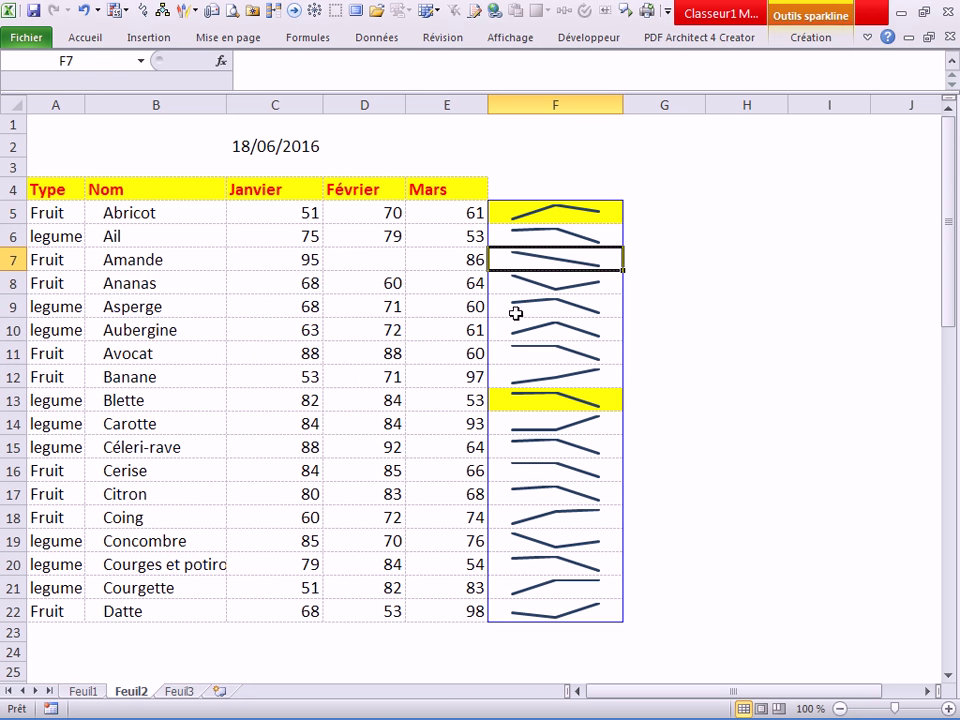
left_click(214, 346)
left_click(358, 258)
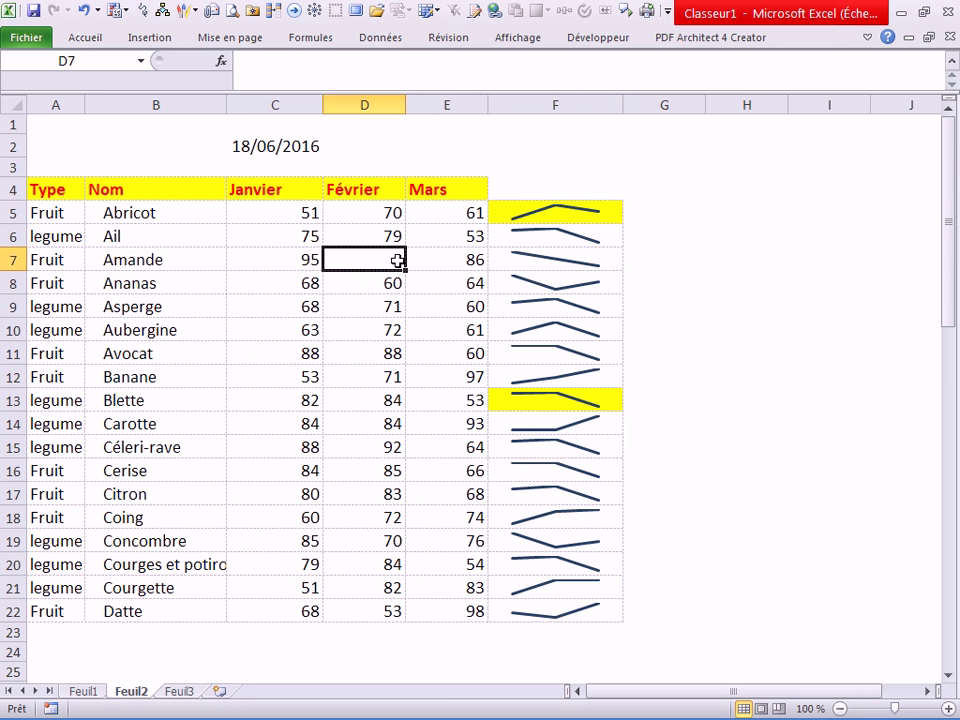
Step: Compare the F7 sparkline with the blank D7 and the C7 formula
left_click(530, 259)
left_click(395, 262)
left_click(293, 262)
left_click(558, 257)
left_click(400, 262)
Step: Set hidden and empty cells to plot as Valeur zéro, then recheck D7 and the sparkline group
left_click(531, 345)
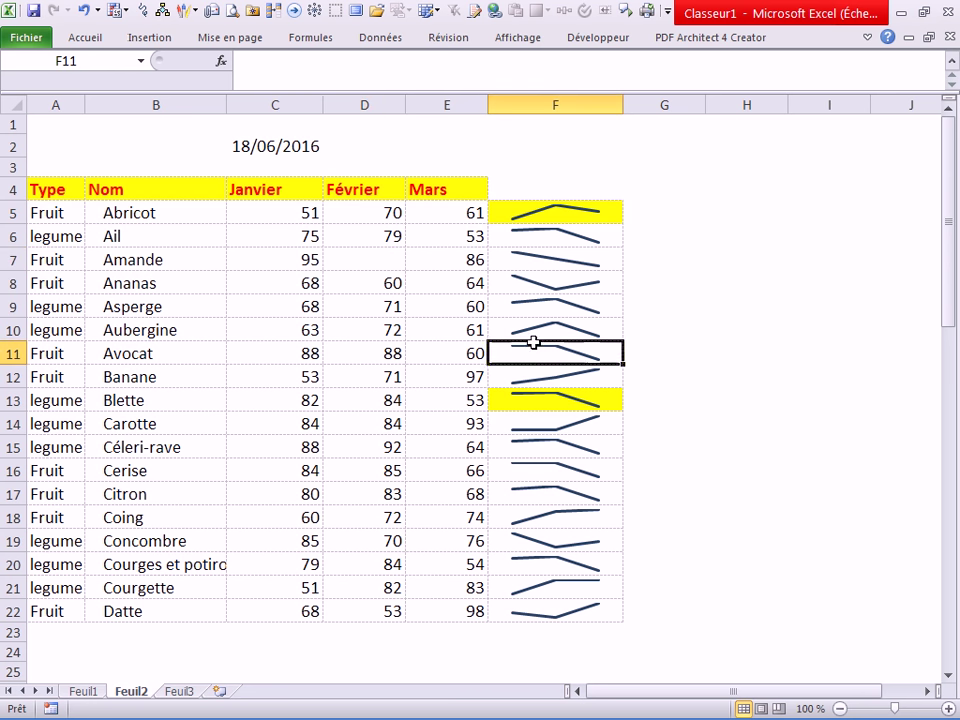
left_click(811, 37)
left_click(48, 95)
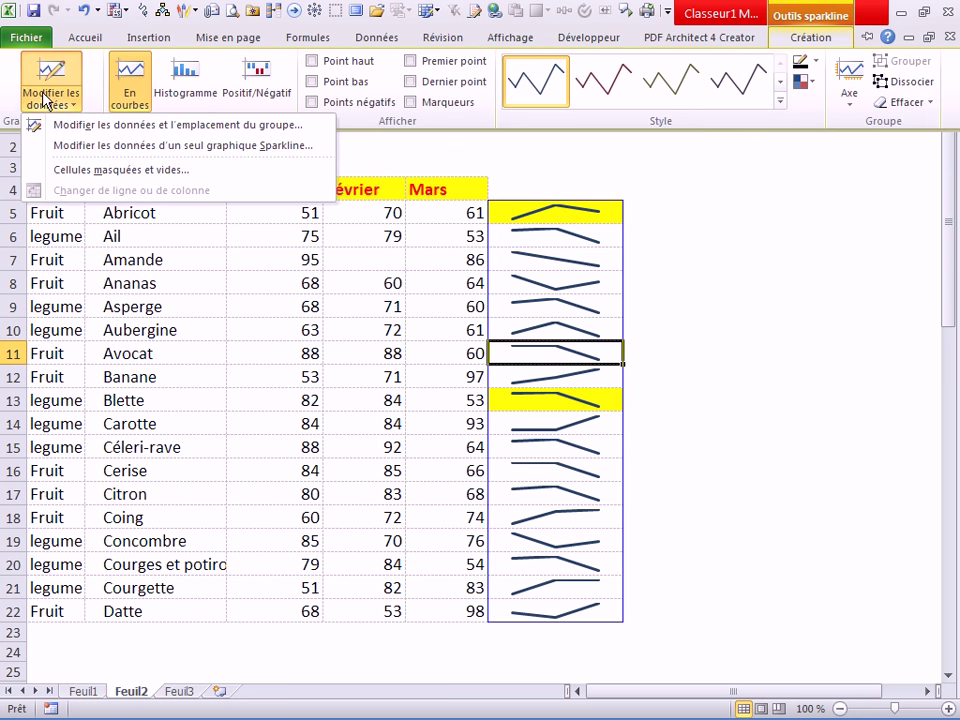
left_click(100, 168)
left_click(202, 347)
left_click(278, 409)
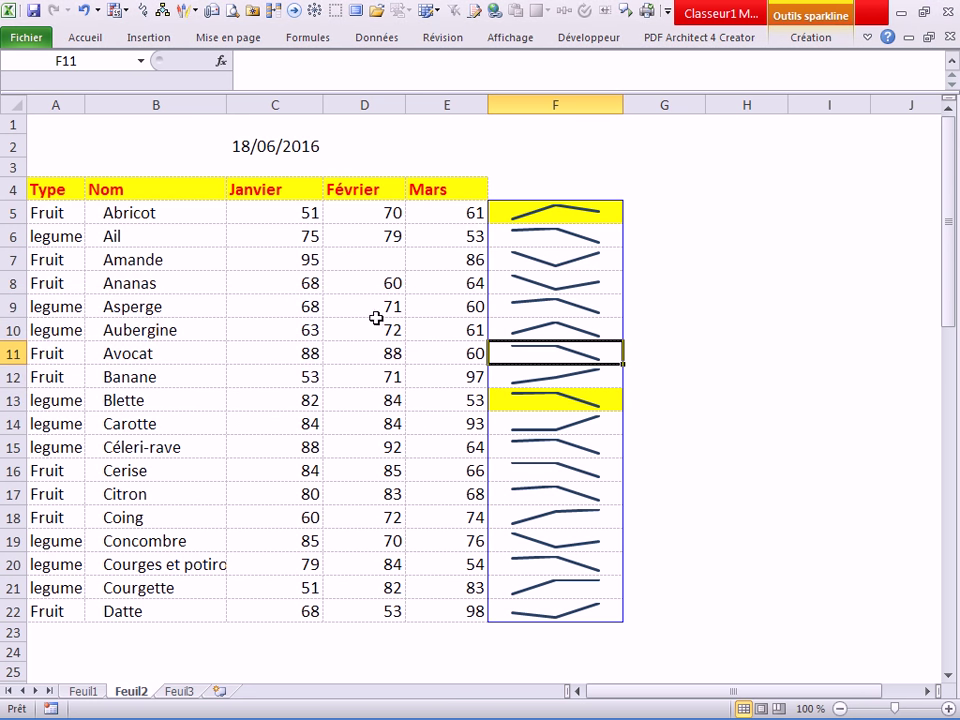
left_click(379, 259)
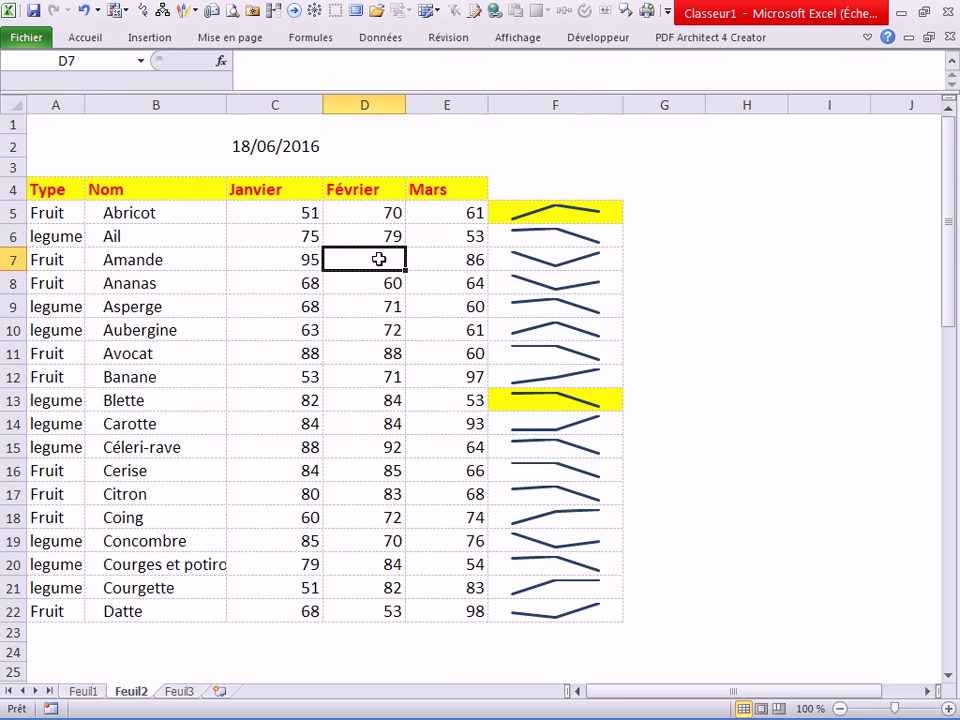
left_click(580, 352)
left_click(822, 40)
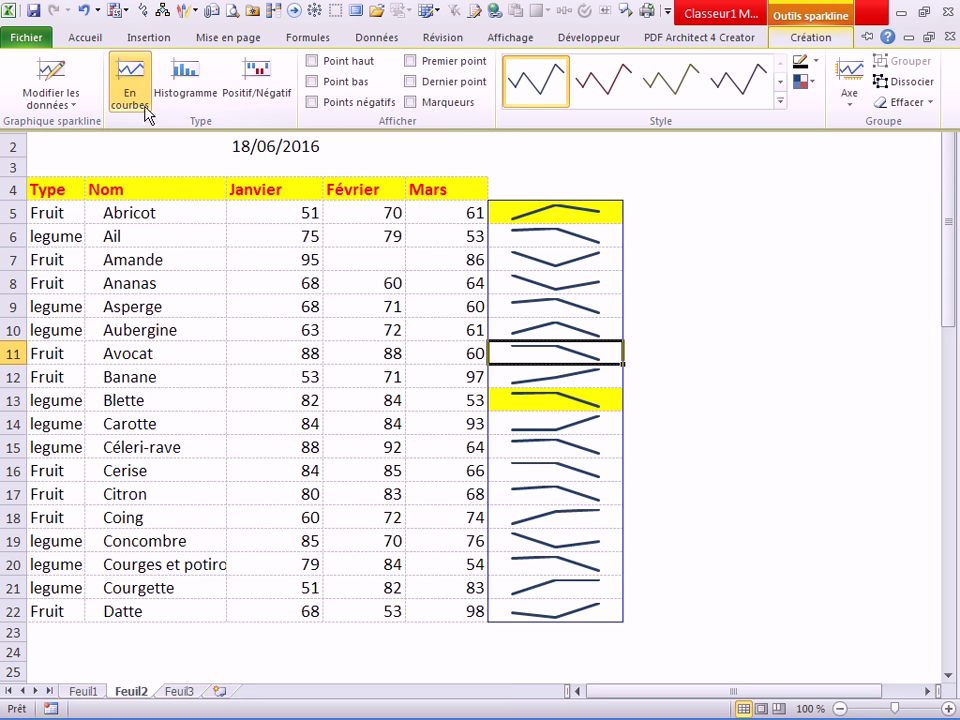
Step: Click through the Ananas, Aubergine and Céleri-rave sparklines to compare their scaling
left_click(561, 279)
left_click(557, 278)
left_click(561, 336)
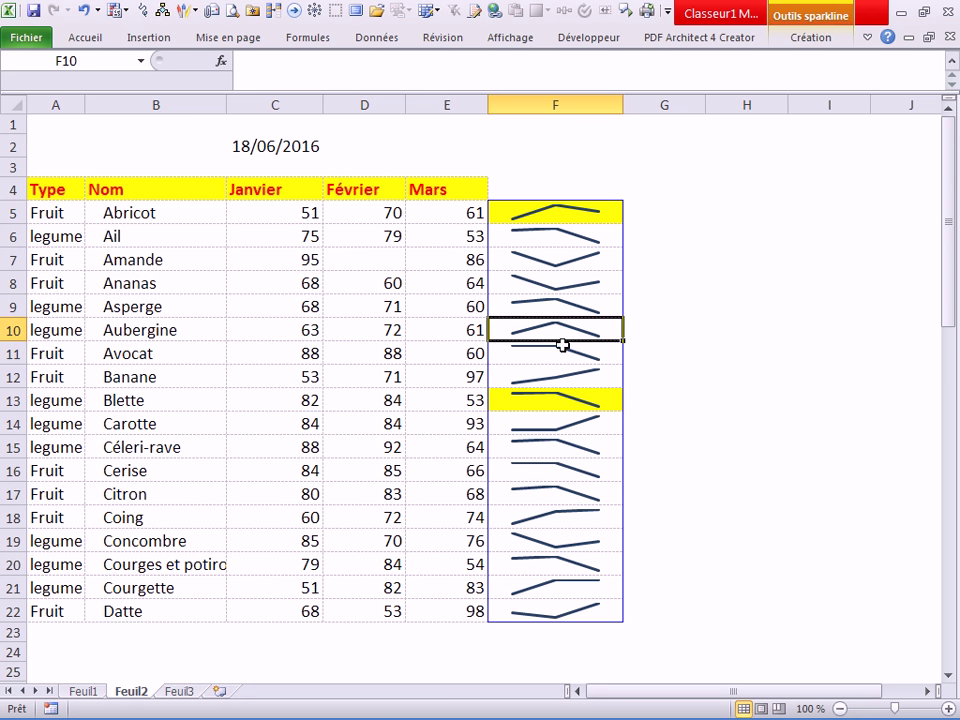
left_click(546, 447)
left_click(555, 283)
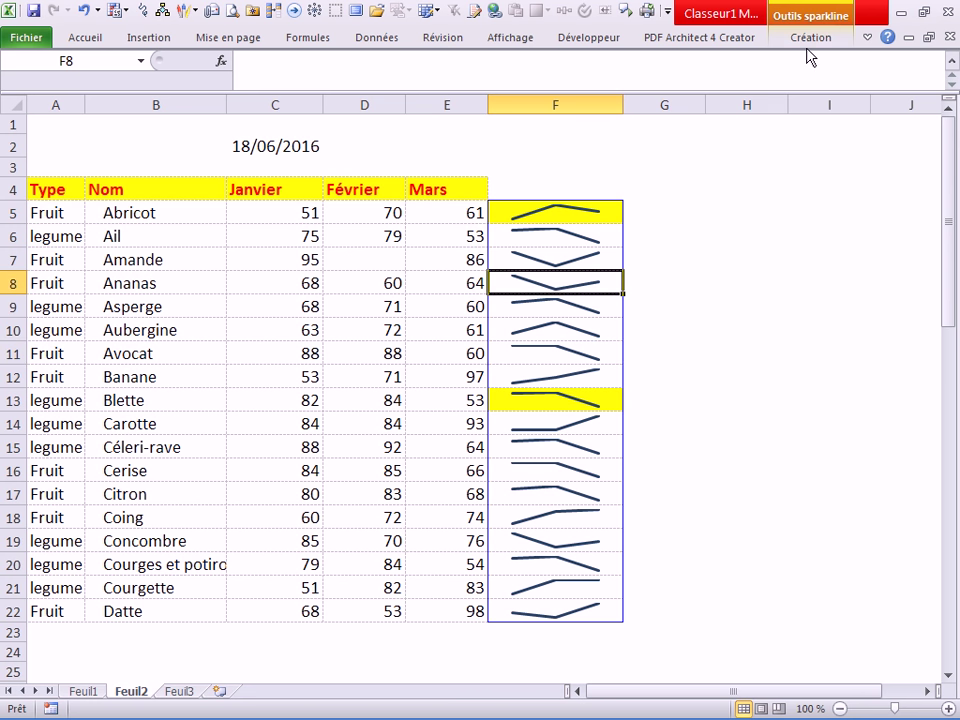
left_click(810, 38)
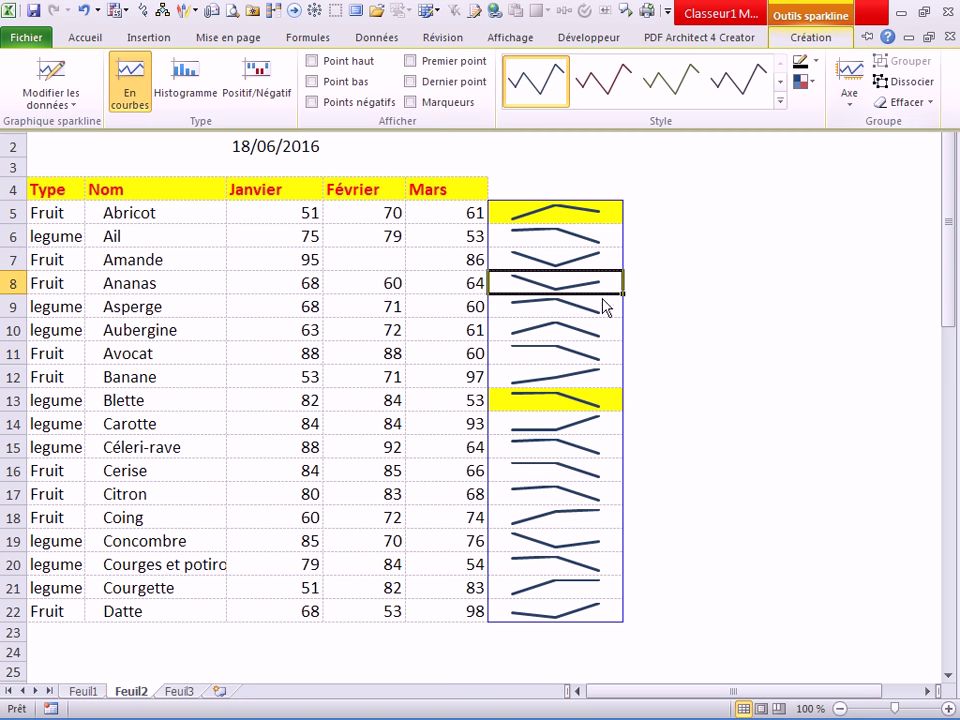
Step: Select the Ail sparkline and bring up the Axe options on the sparkline Création tab
left_click(540, 347)
left_click(552, 348)
left_click(549, 214)
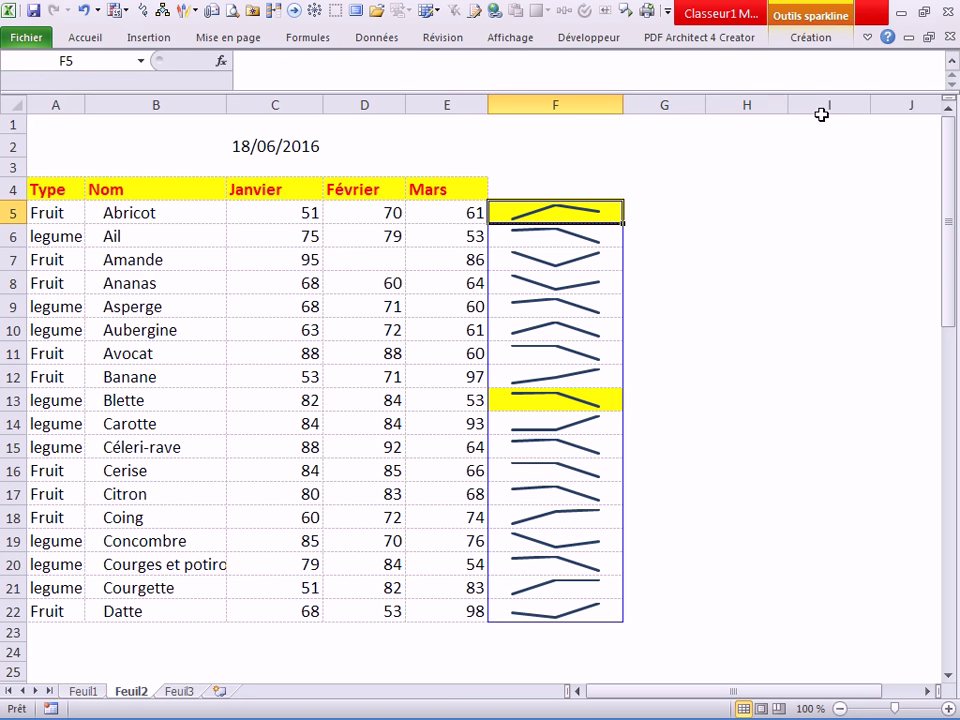
left_click(553, 310)
left_click(553, 238)
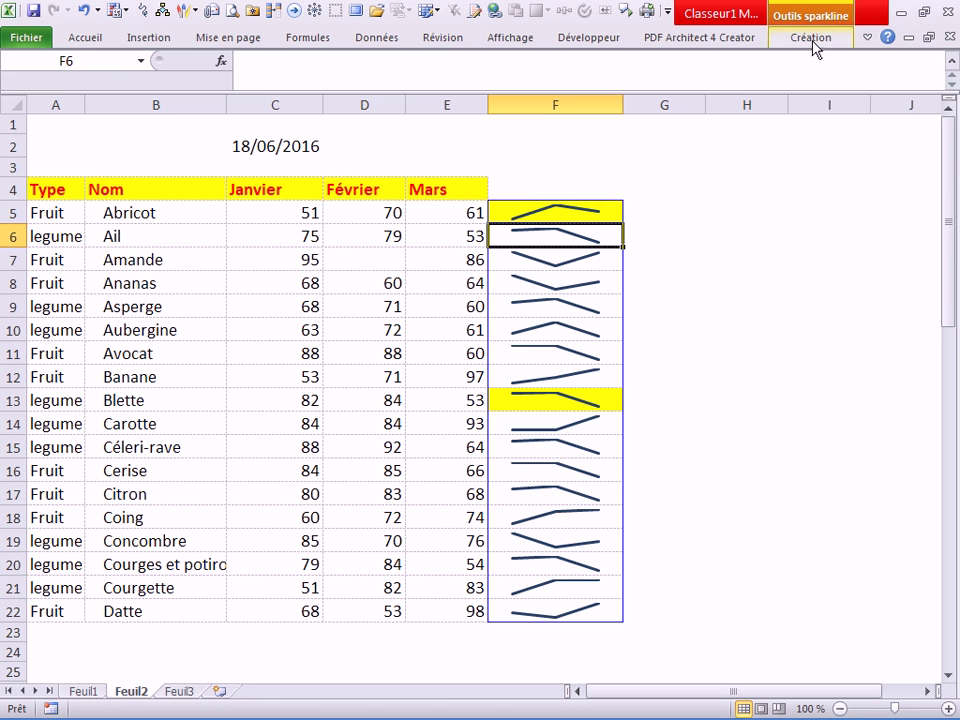
left_click(812, 40)
left_click(852, 104)
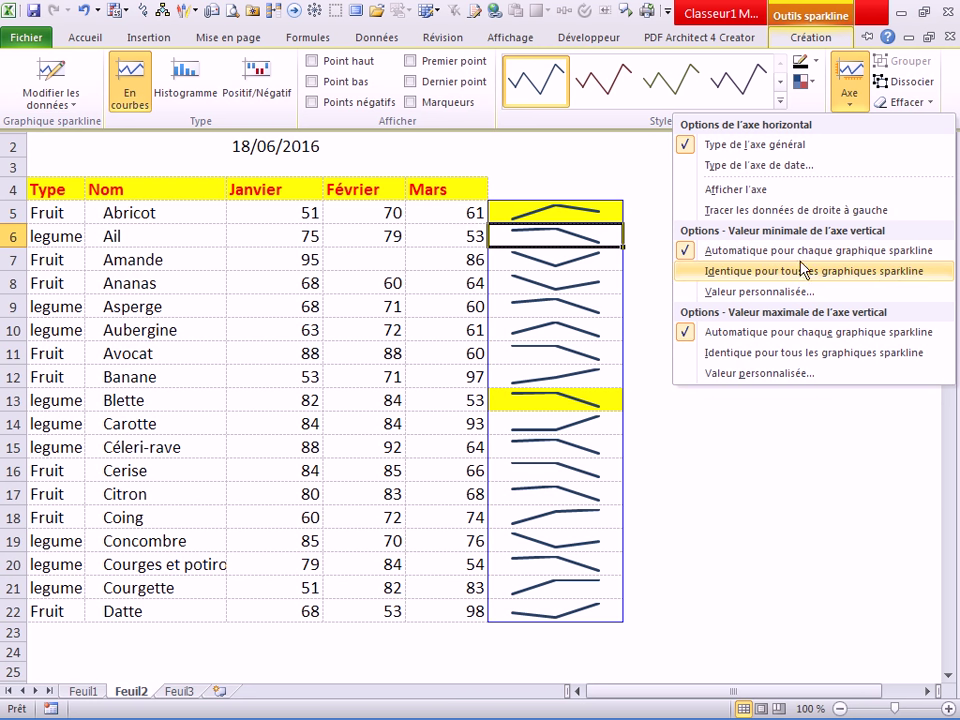
Step: Set the vertical minimum to Identique pour tous, then revert to Automatique pour chaque graphique sparkline
left_click(751, 271)
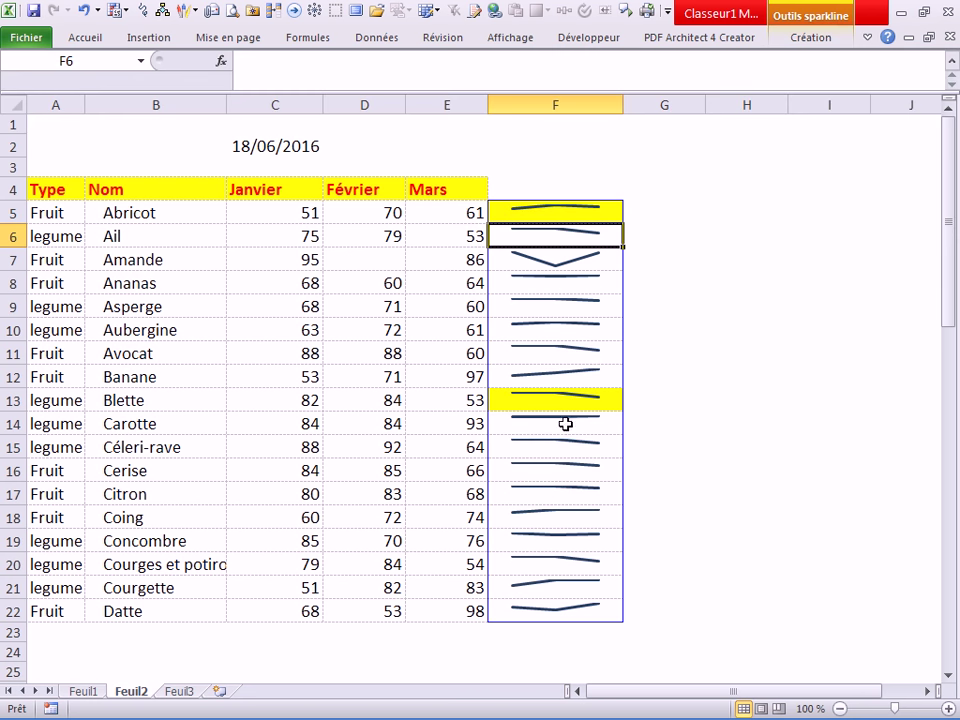
left_click(641, 445)
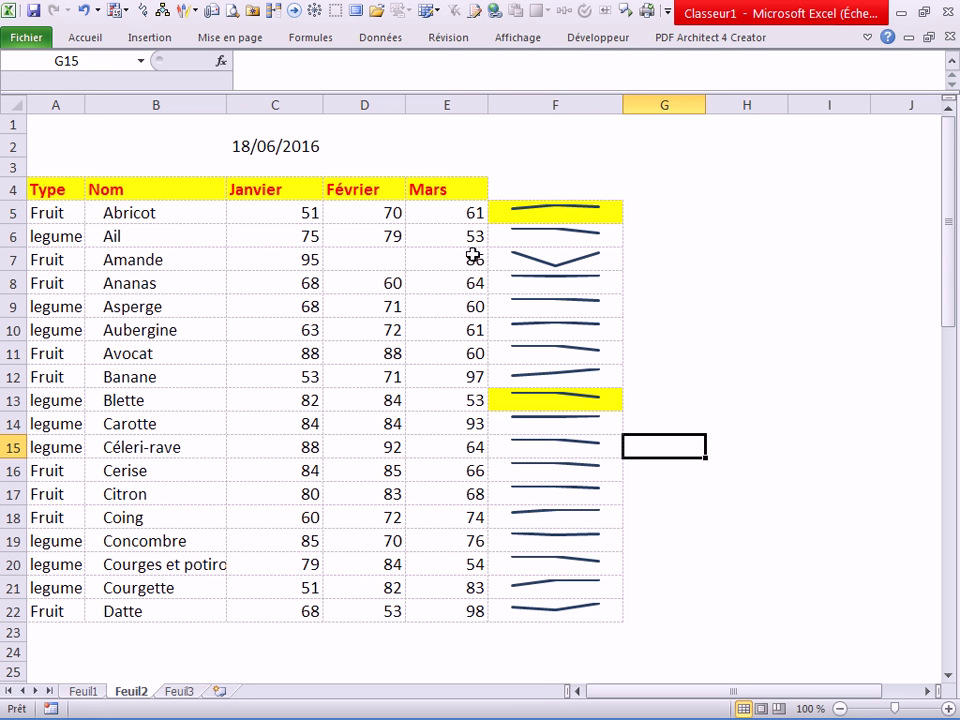
left_click(558, 329)
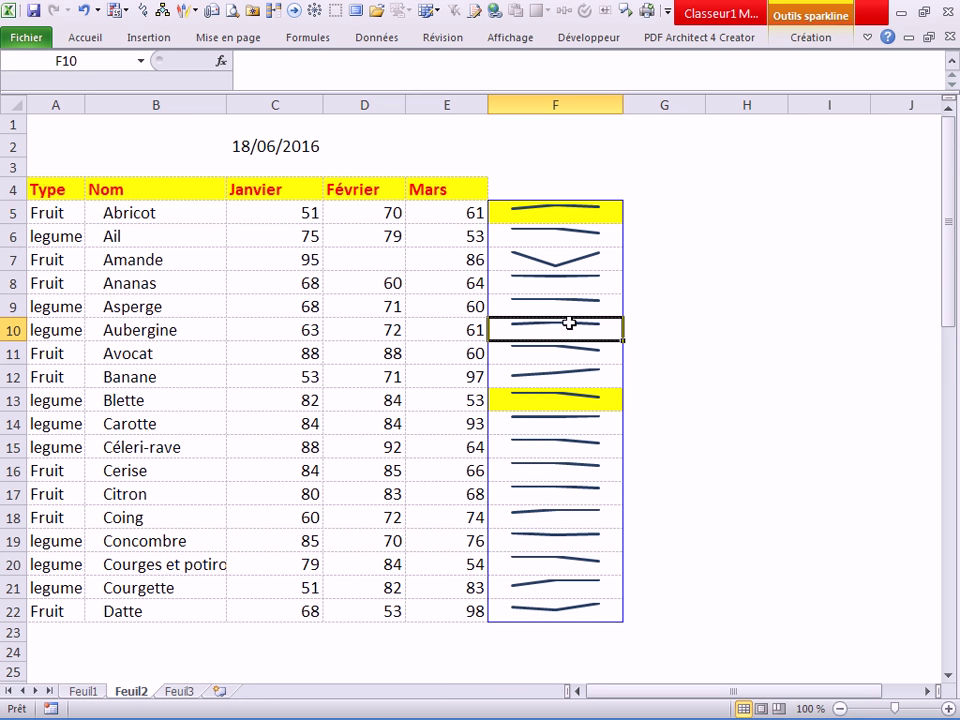
left_click(805, 38)
left_click(846, 95)
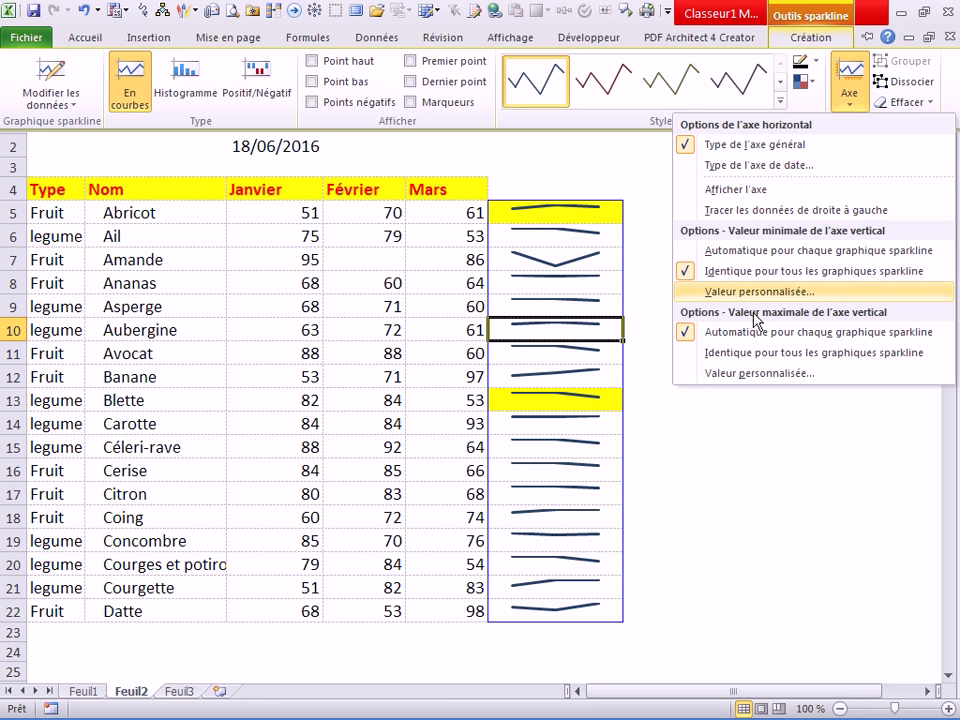
left_click(736, 251)
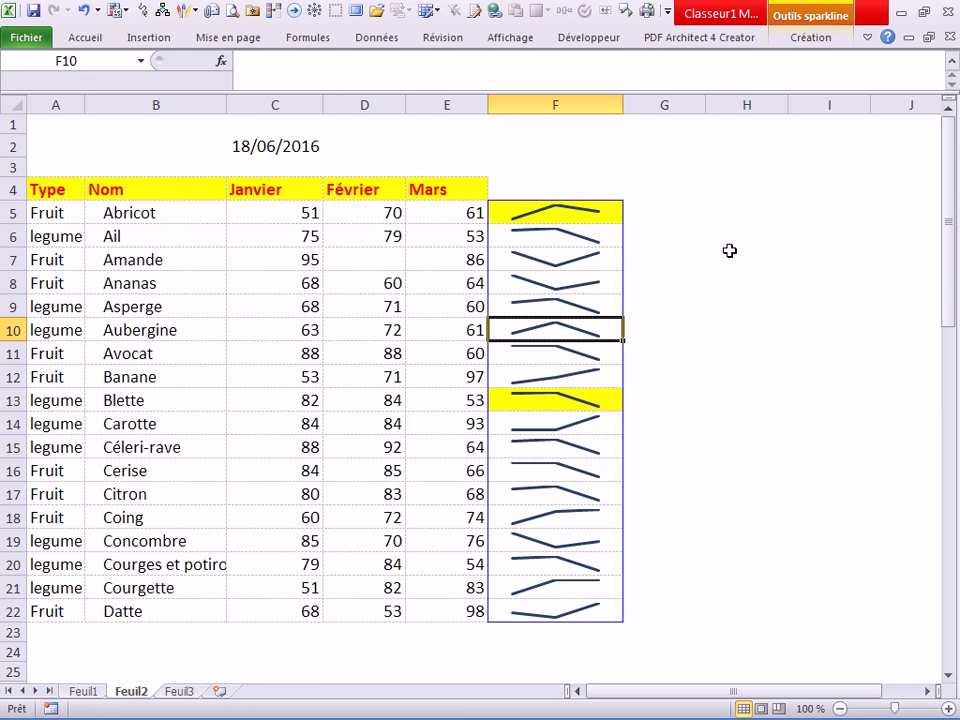
left_click(717, 350)
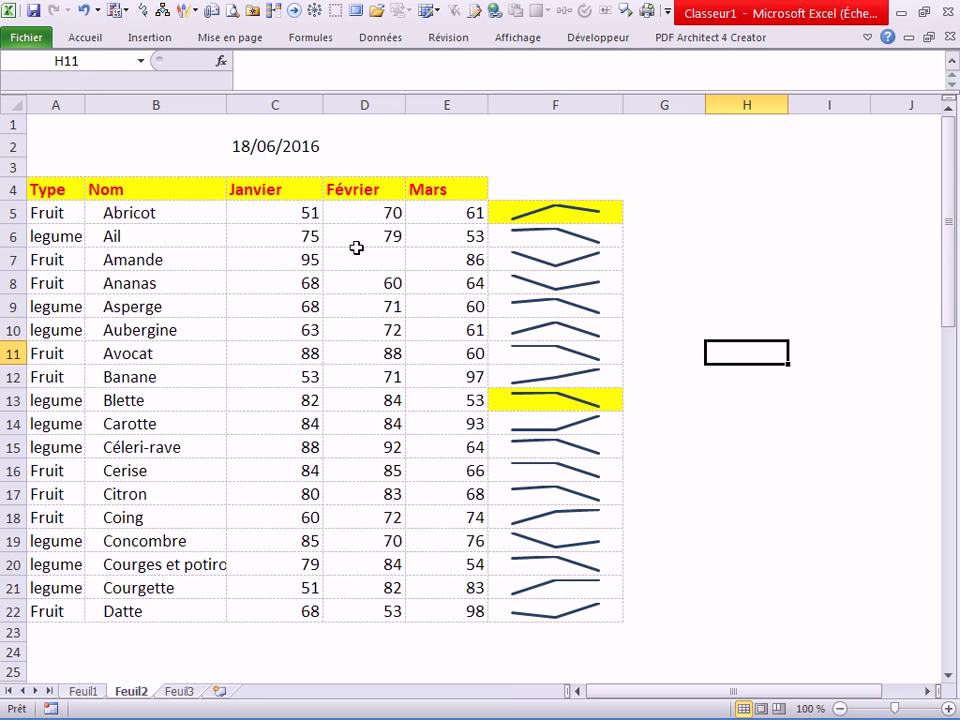
Step: Enter 4, 6 and 1 as Ail's Janvier, Février and Mars values in C6:E6
left_click(295, 247)
type("4")
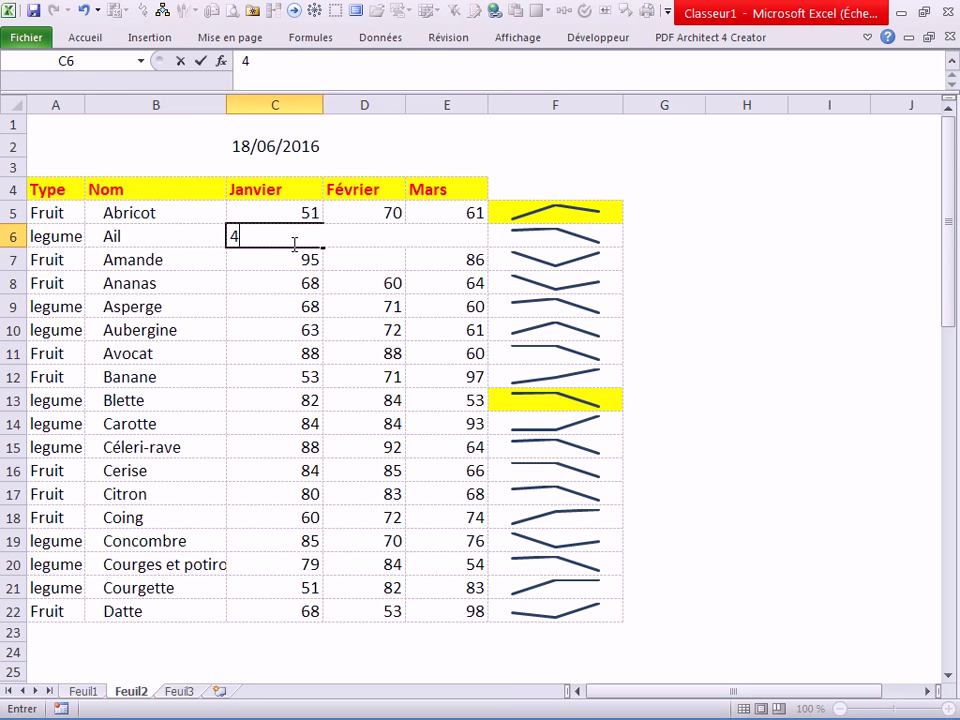
left_click(470, 305)
left_click(388, 238)
type("2")
left_click(397, 304)
left_click(448, 236)
type("1")
left_click(405, 357)
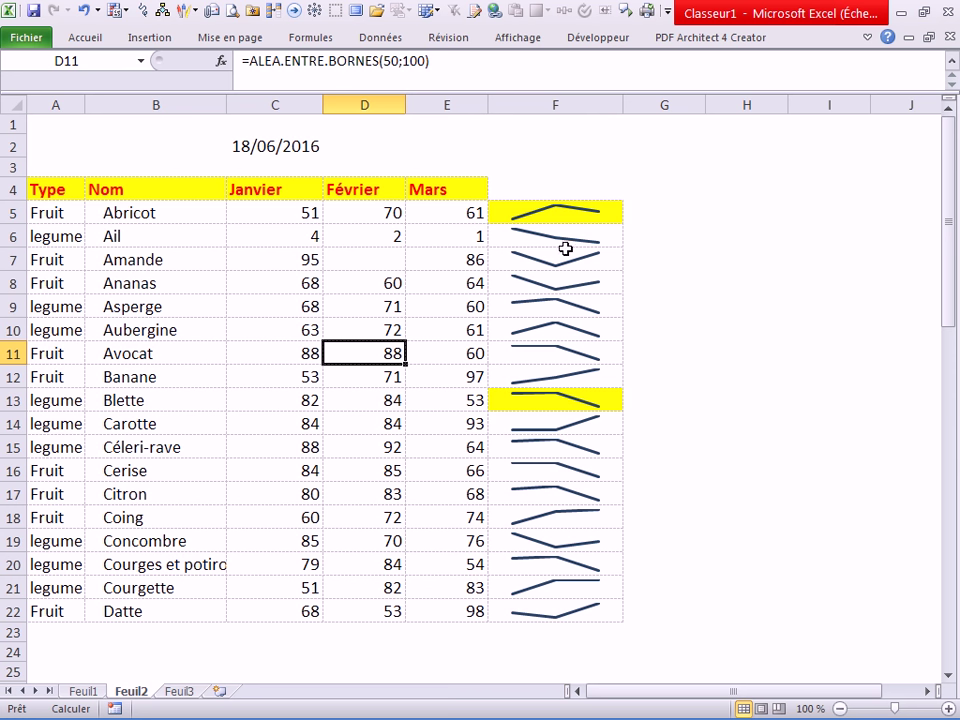
left_click(387, 241)
type("6")
key("Return")
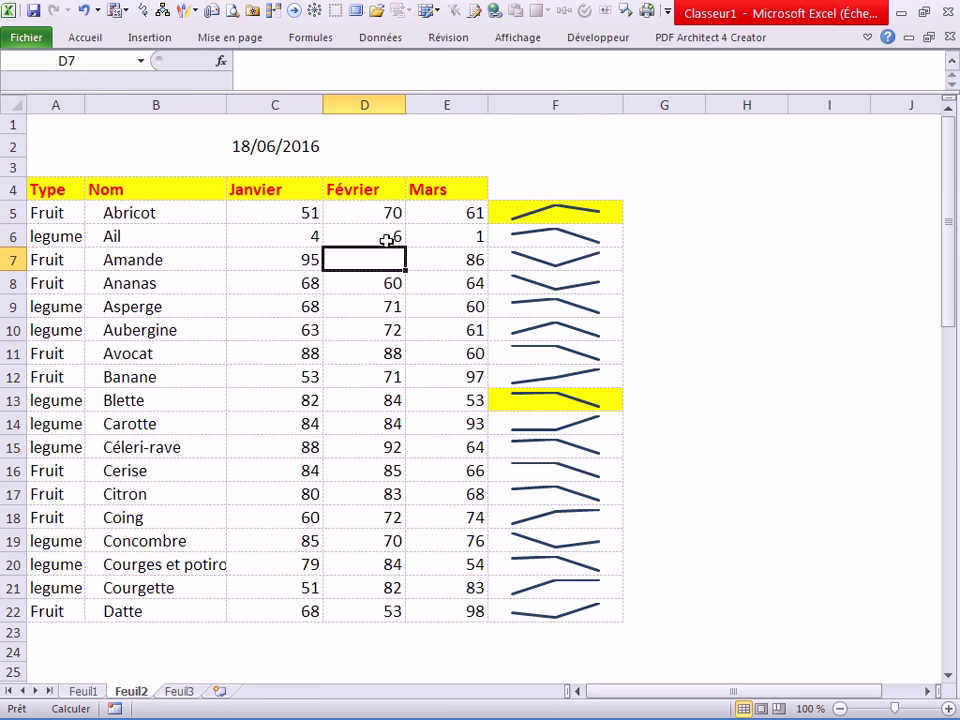
Step: Check the E11 formula and the redrawn Ail and Abricot sparklines
left_click(420, 350)
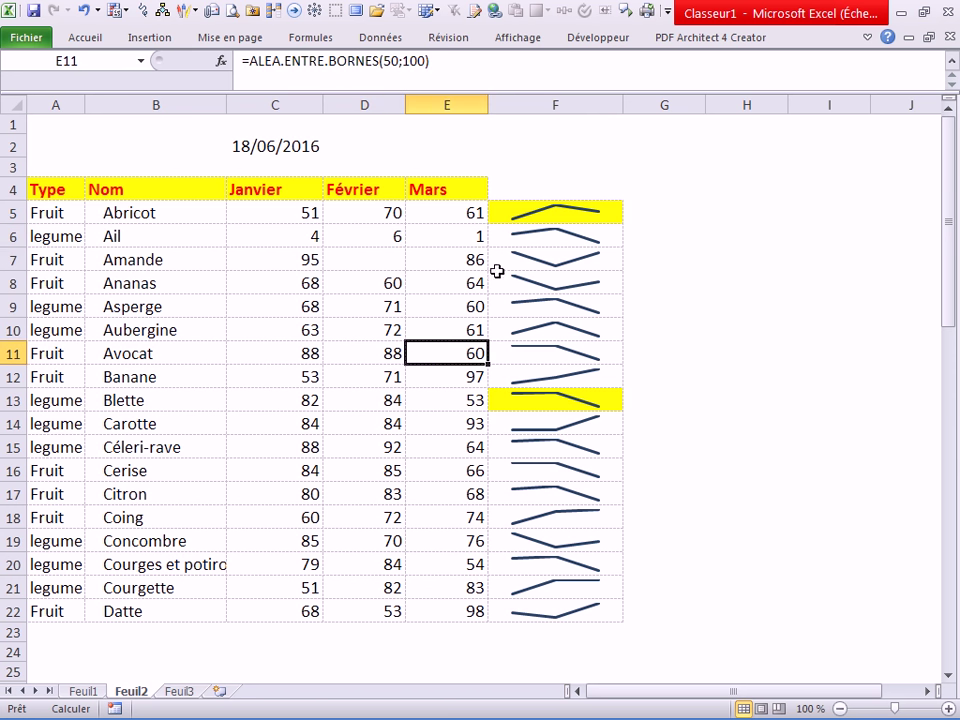
left_click(546, 237)
left_click(552, 214)
Step: Check Ail's values, then set the vertical minimum to Identique pour tous les graphiques sparkline
left_click(554, 233)
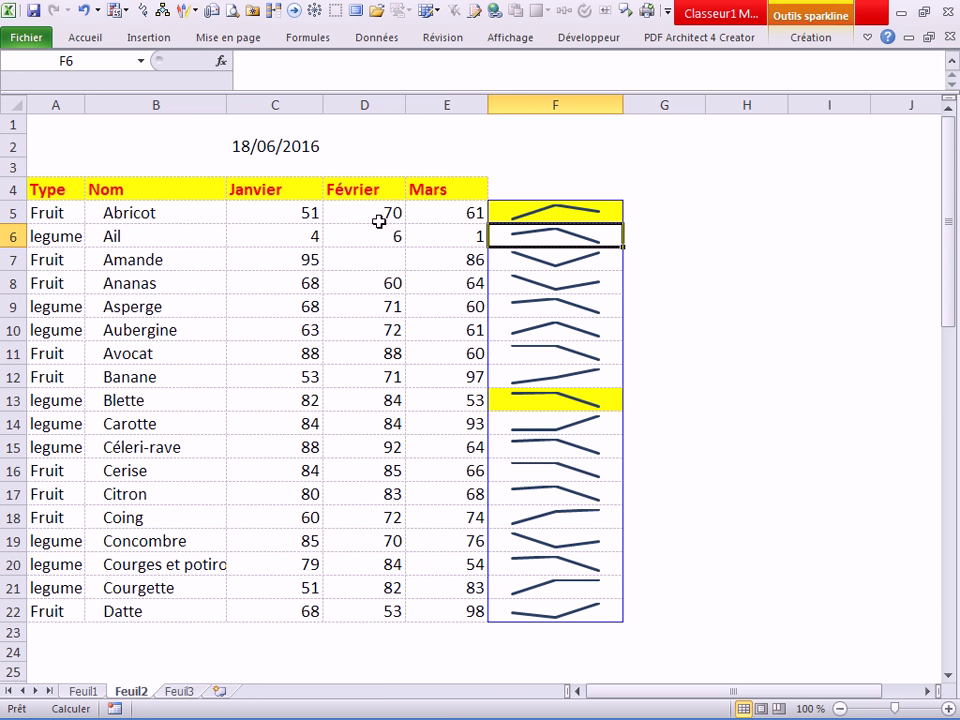
left_click(300, 238)
left_click(366, 238)
left_click(527, 237)
left_click(807, 42)
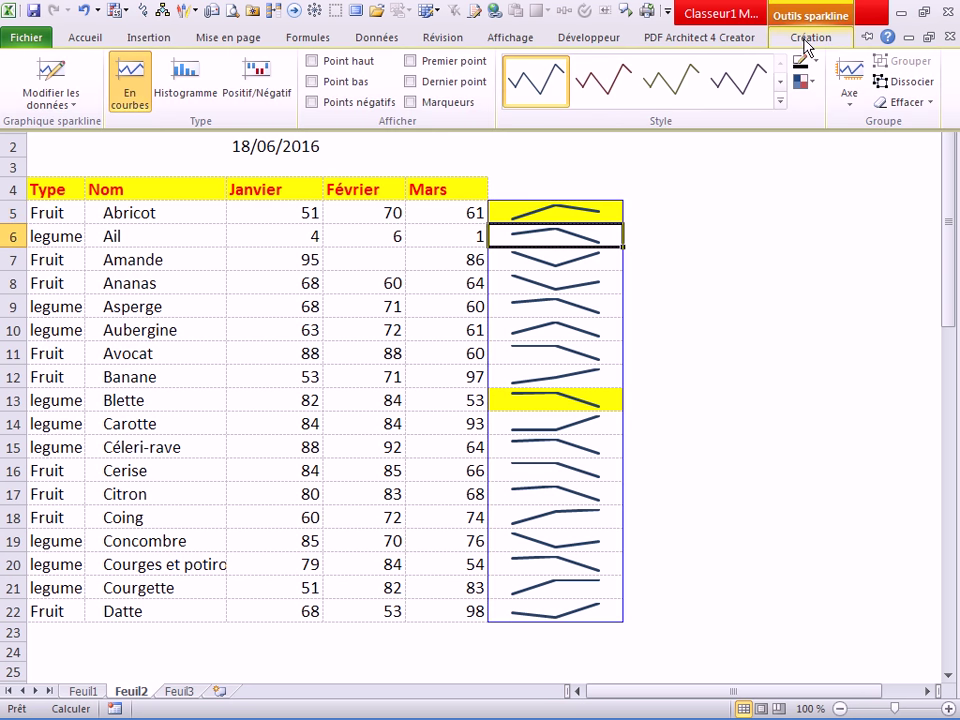
left_click(845, 108)
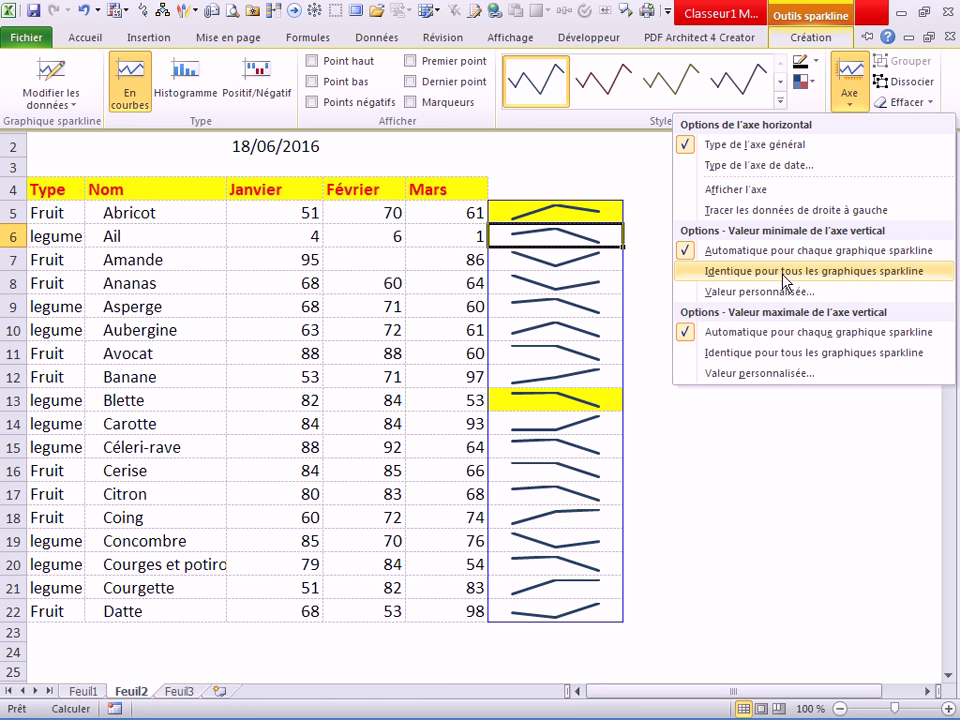
left_click(784, 271)
left_click(750, 306)
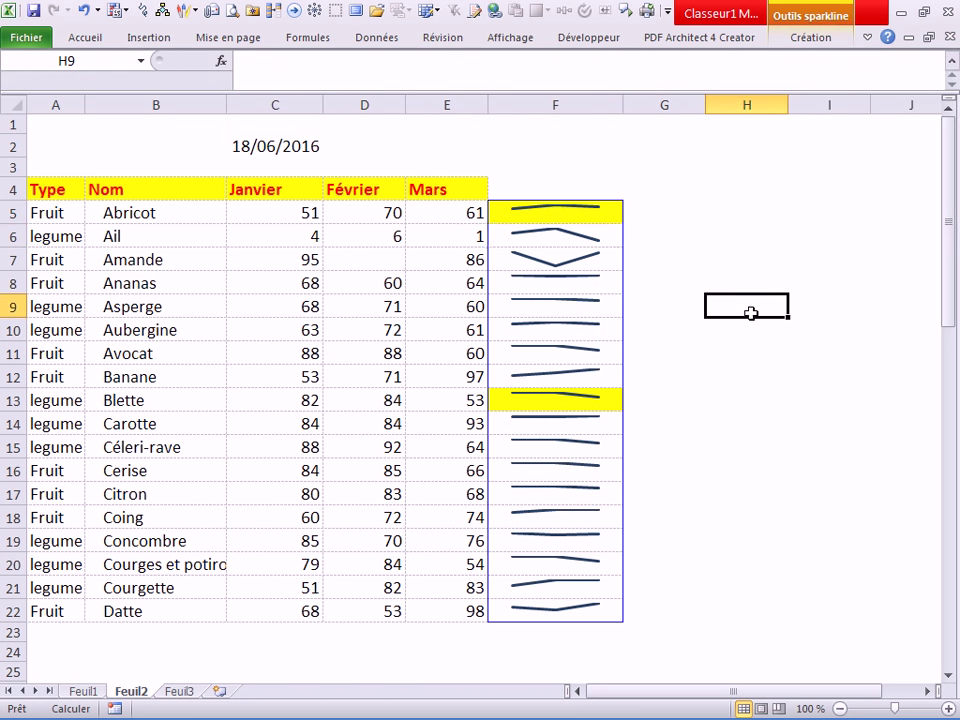
left_click(572, 322)
left_click(566, 287)
left_click(572, 315)
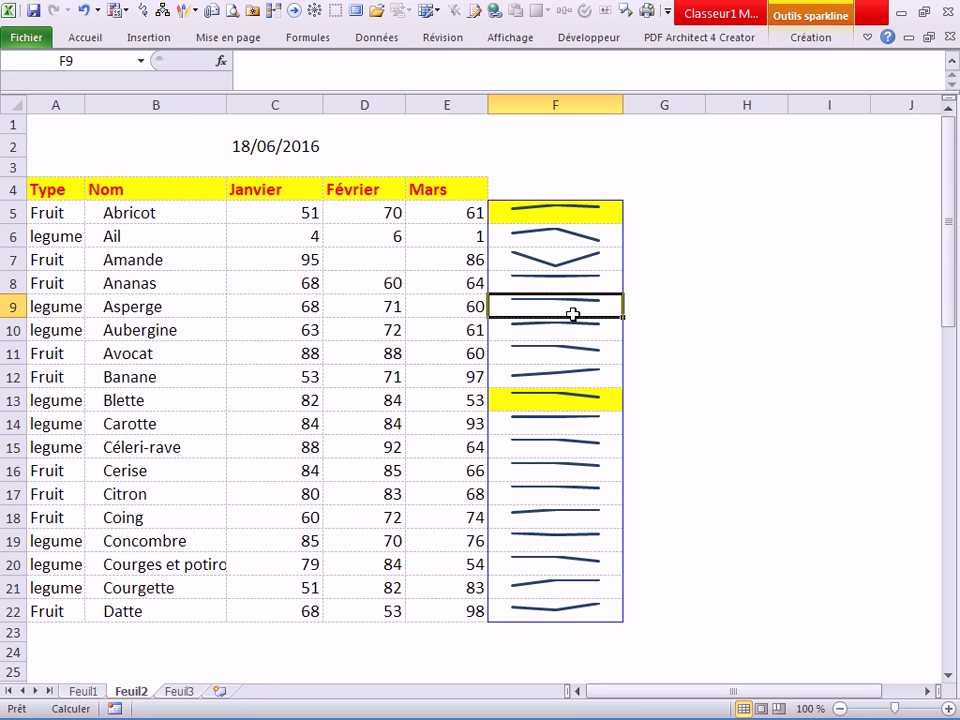
Step: Recalculate with F9 and set the vertical maximum to Identique pour tous les graphiques sparkline
key("F9")
left_click(537, 263)
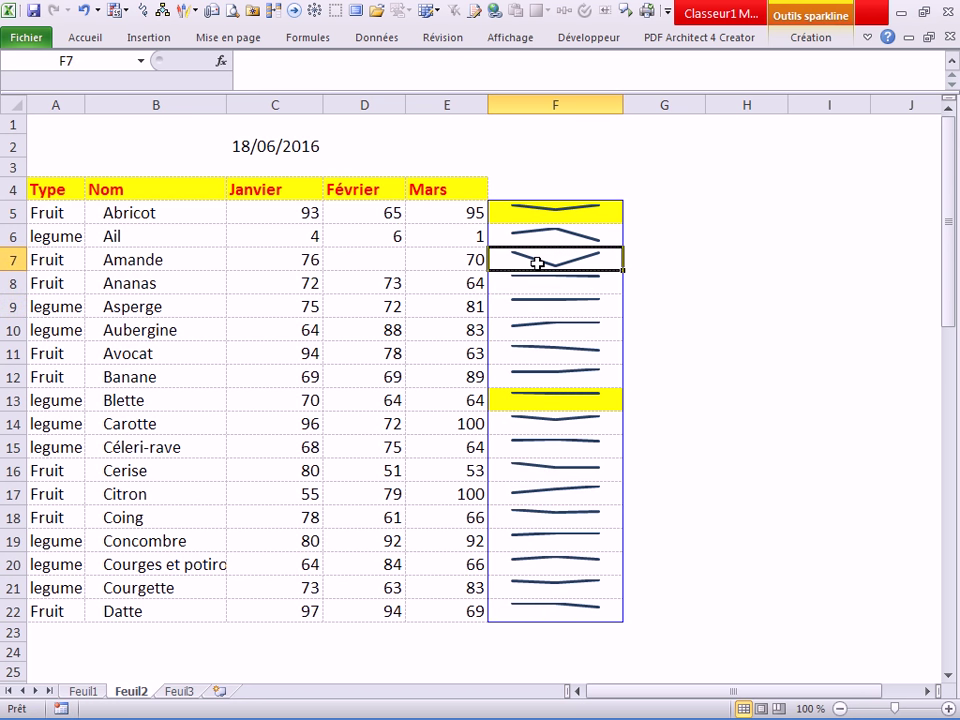
left_click(806, 40)
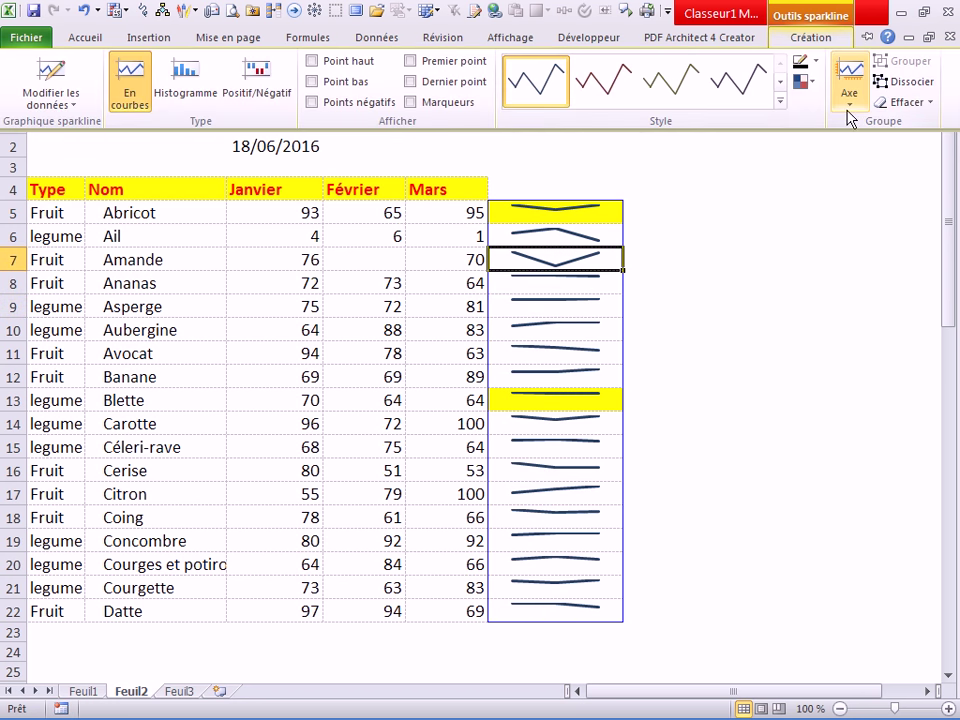
left_click(848, 110)
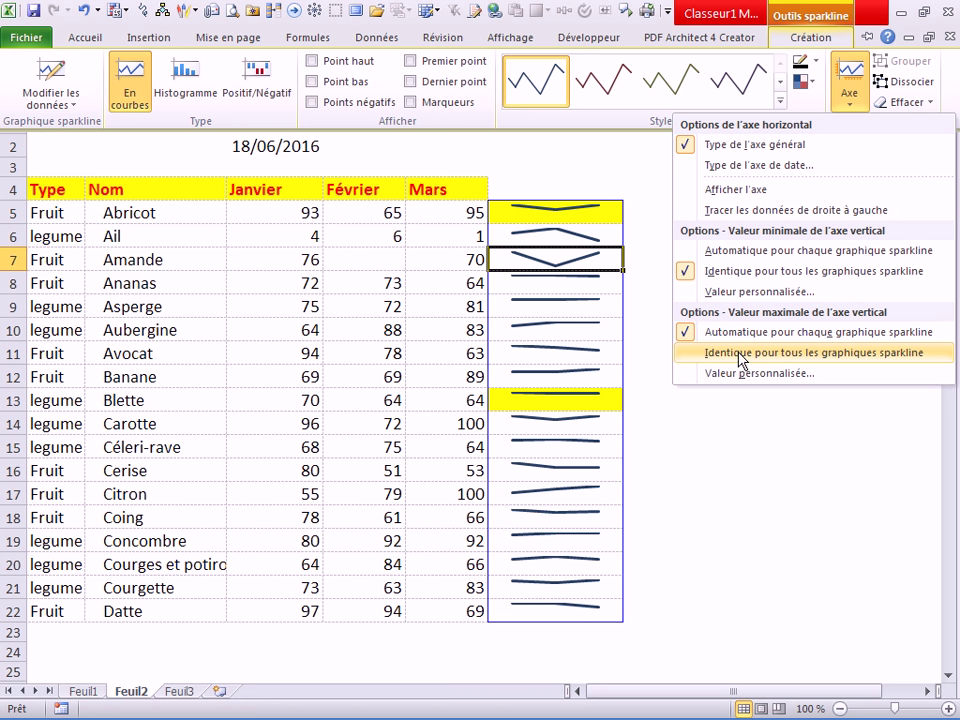
left_click(741, 352)
left_click(722, 375)
Step: Set the vertical maximum back to Automatique pour chaque graphique sparkline
left_click(565, 245)
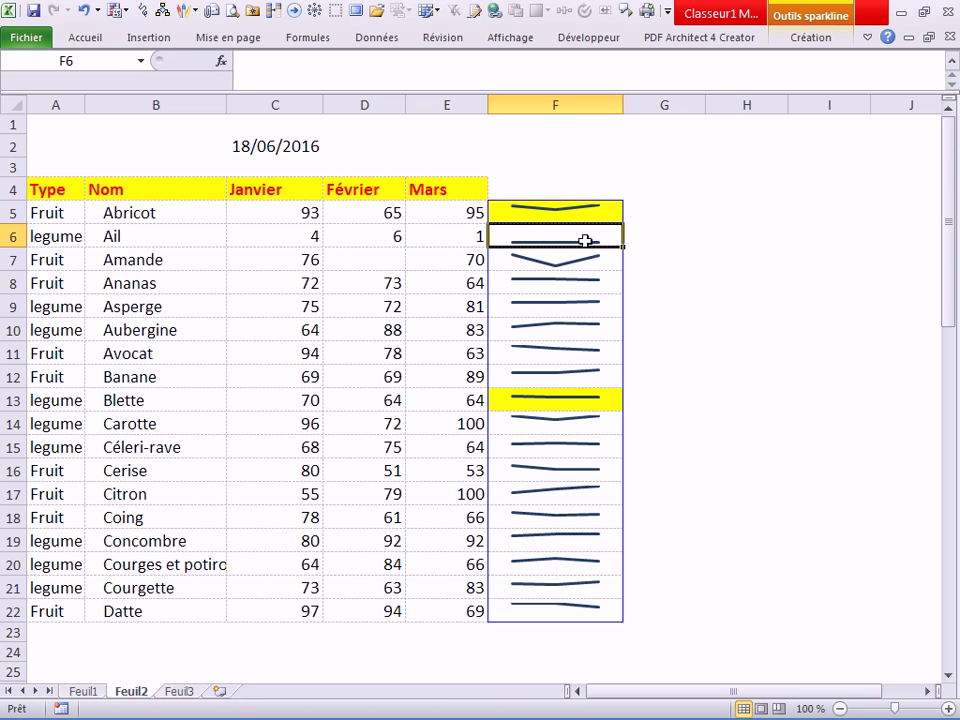
left_click(808, 38)
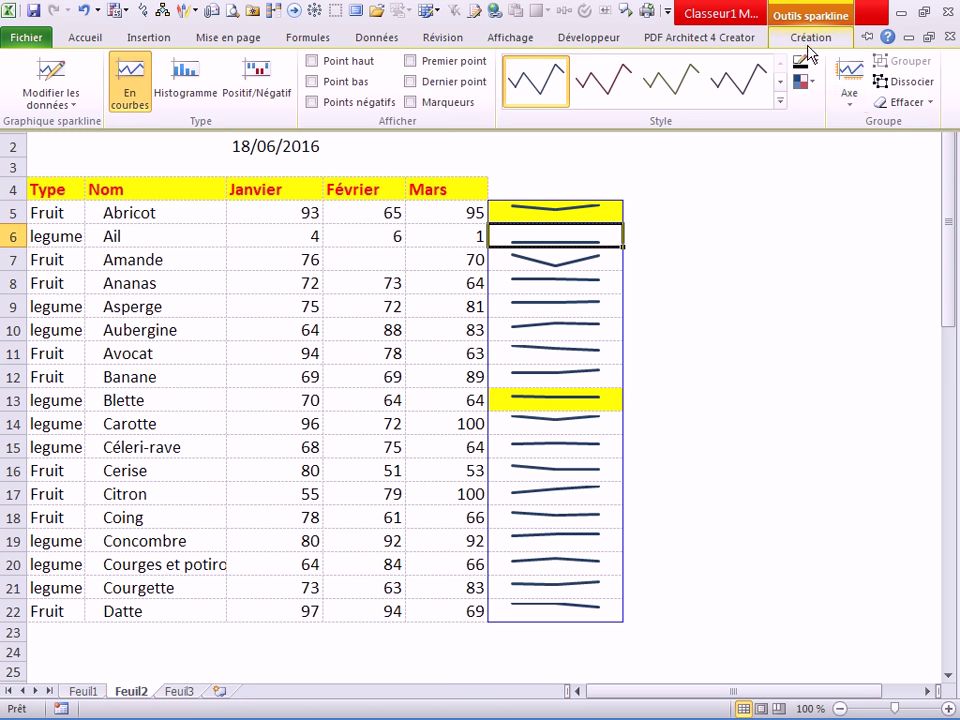
left_click(846, 100)
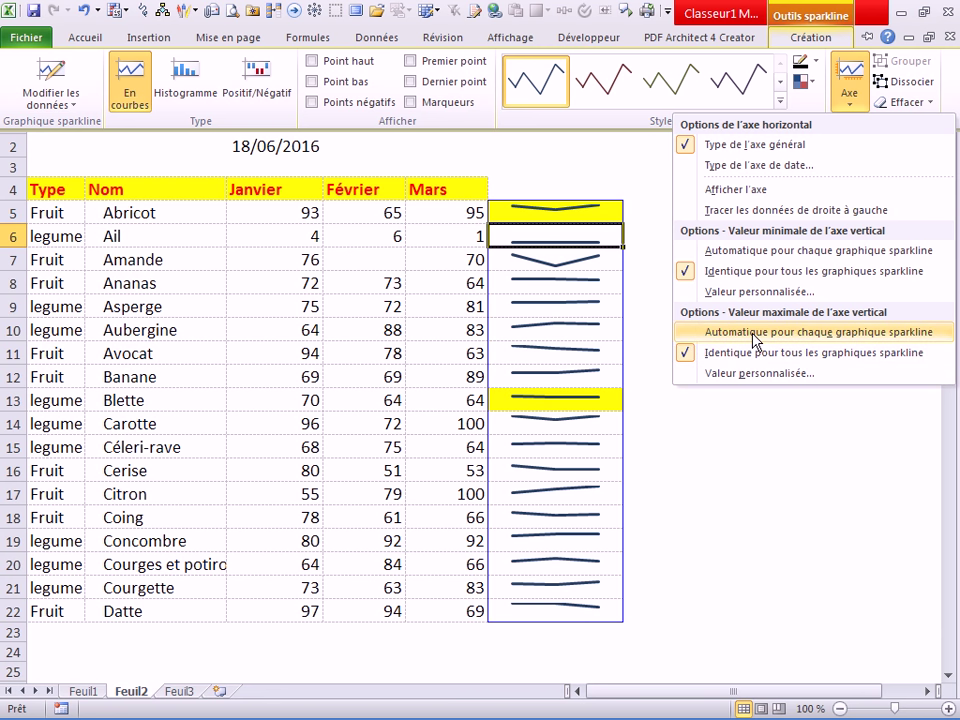
left_click(752, 332)
Step: Change the column F sparklines from lines to Histogramme (column) sparklines
left_click(730, 330)
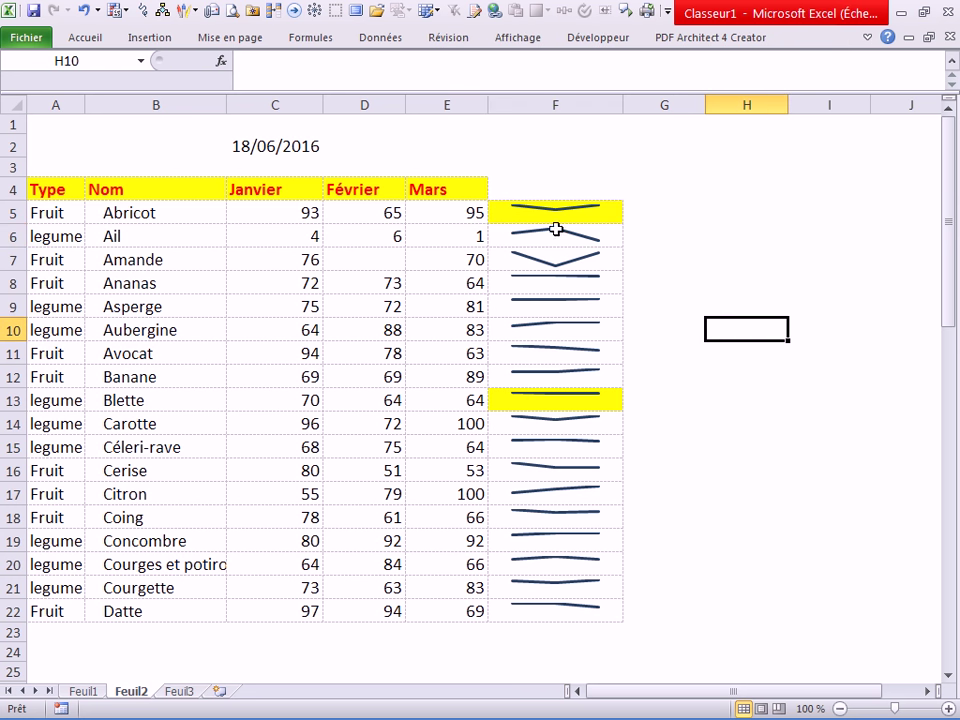
left_click(554, 324)
left_click(449, 423)
left_click(592, 384)
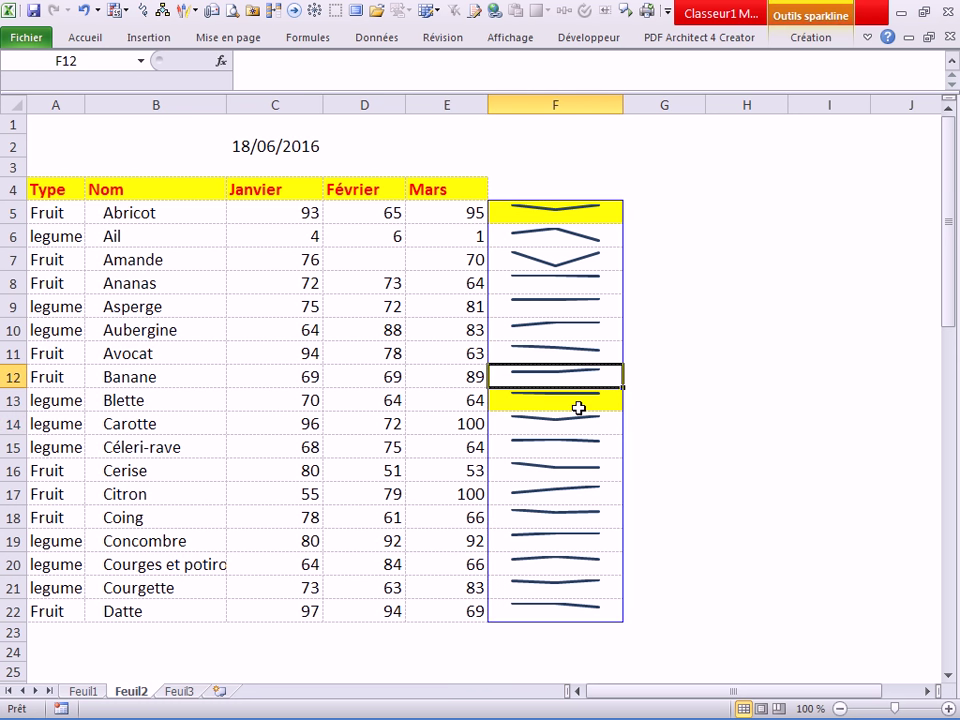
left_click(540, 310)
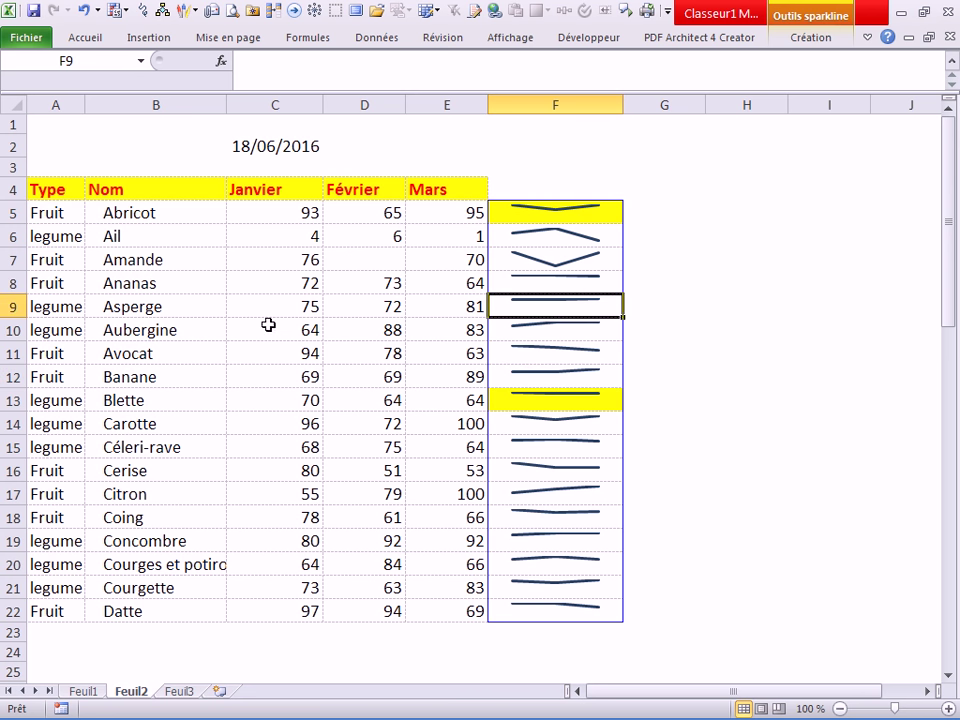
left_click(797, 38)
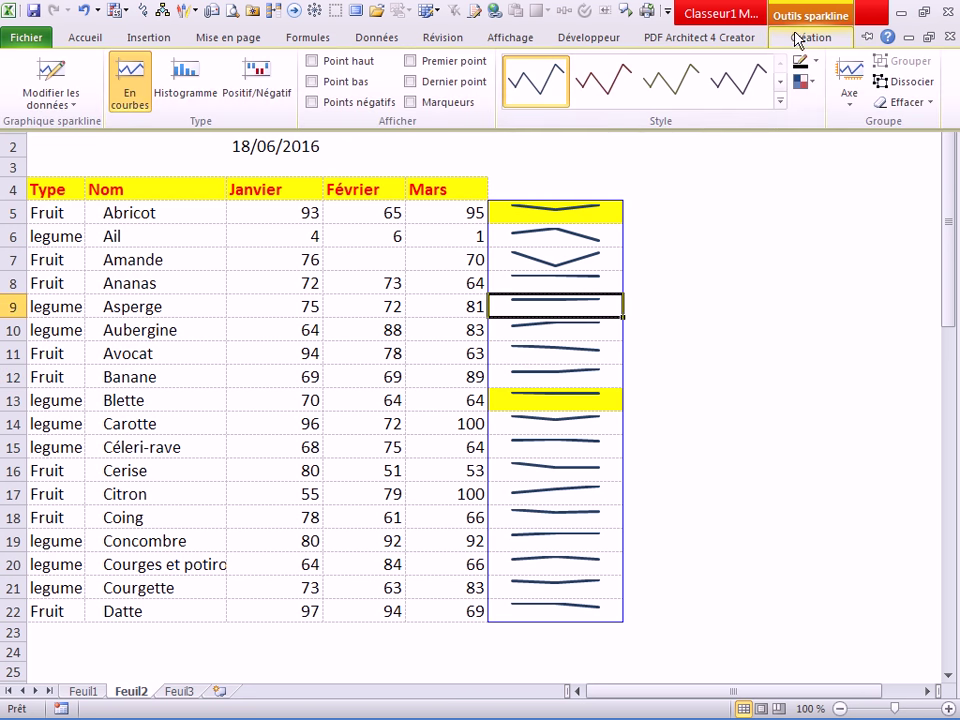
left_click(185, 80)
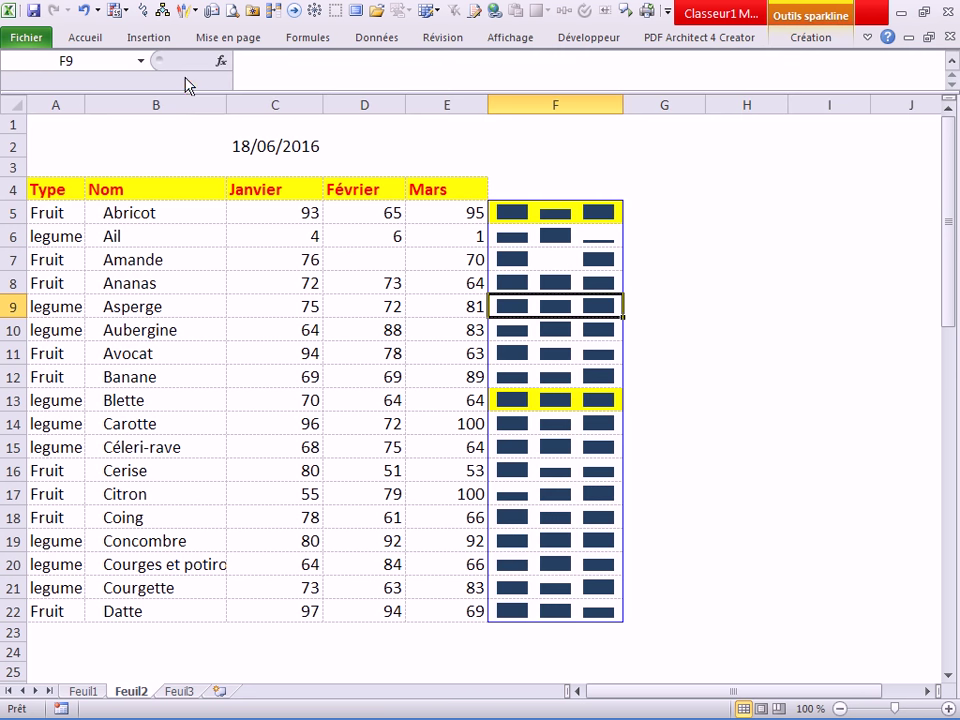
Step: Tick Point bas so each sparkline's low point is marked
left_click(579, 283)
left_click(572, 259)
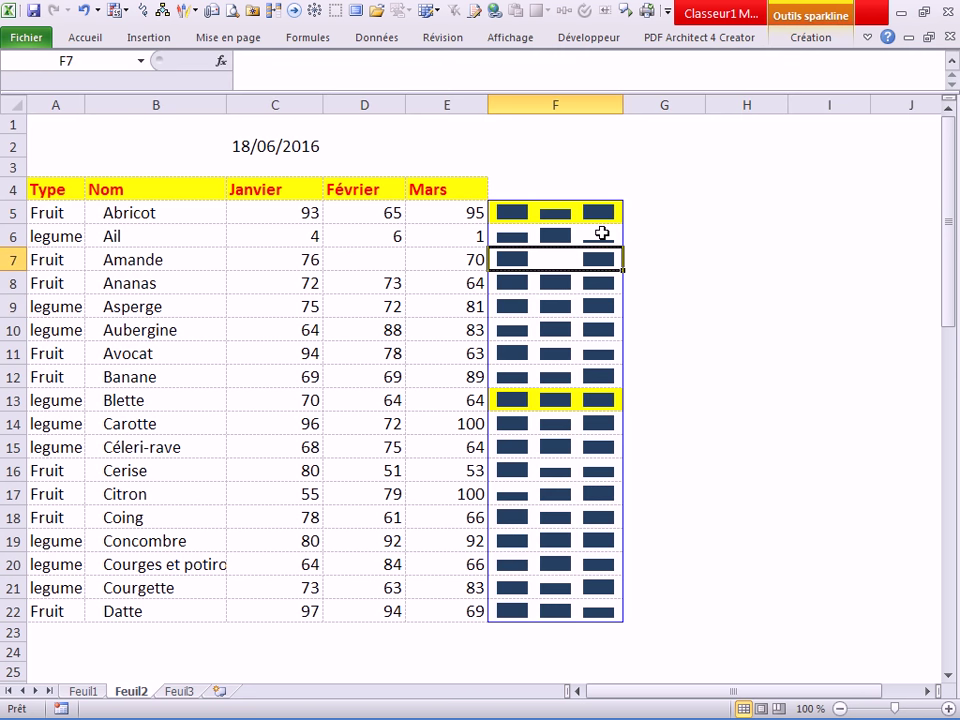
left_click(808, 40)
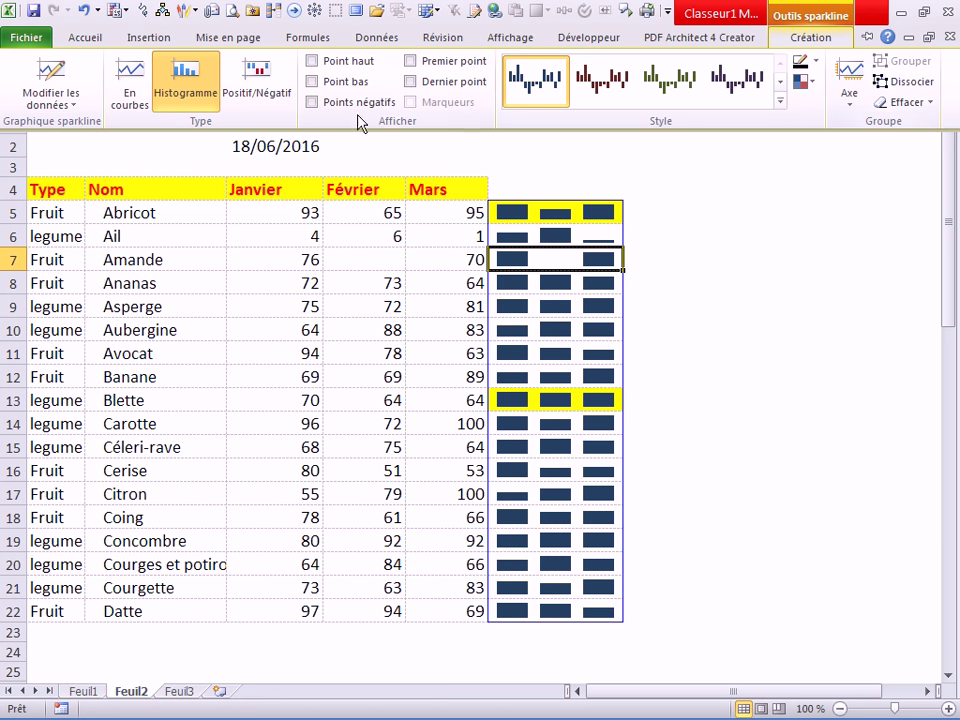
left_click(311, 81)
left_click(447, 330)
left_click(584, 331)
left_click(811, 37)
Step: Switch the sparklines to Positif/Négatif win/loss bars and display the axis on every sparkline
left_click(252, 88)
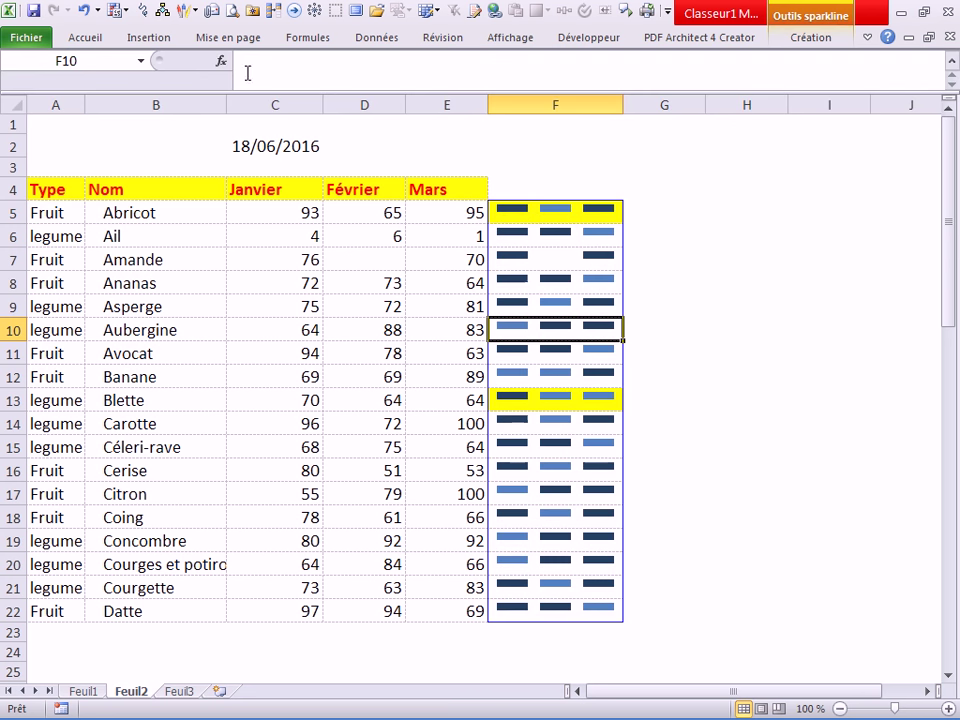
left_click(556, 260)
left_click(808, 38)
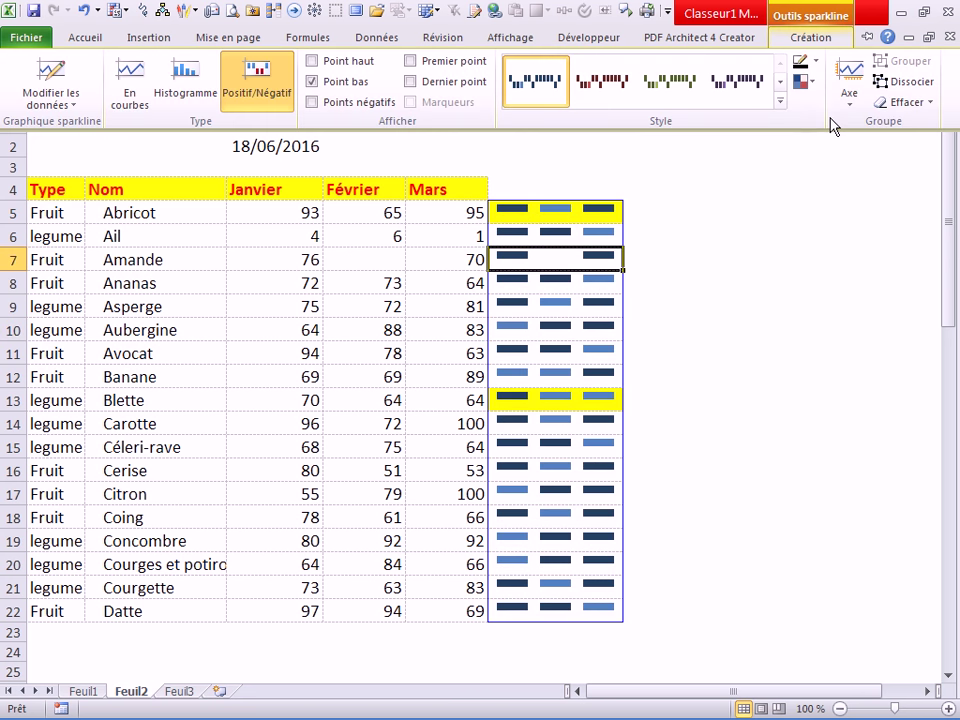
left_click(850, 108)
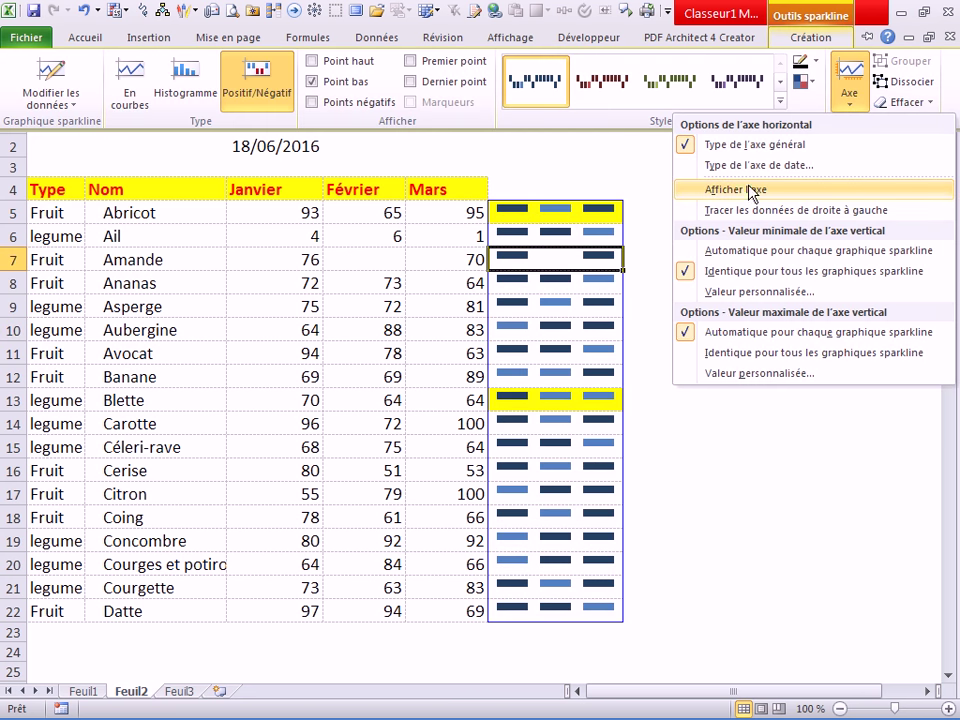
left_click(754, 190)
Step: Switch the column F sparklines back to En courbes line type
left_click(595, 385)
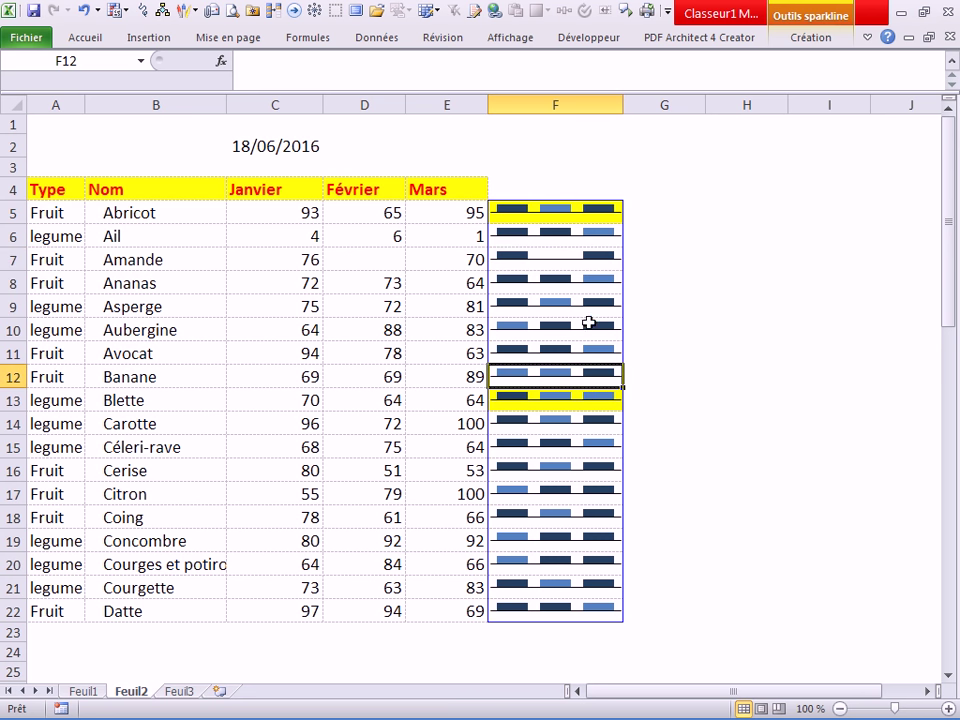
left_click(557, 279)
left_click(810, 37)
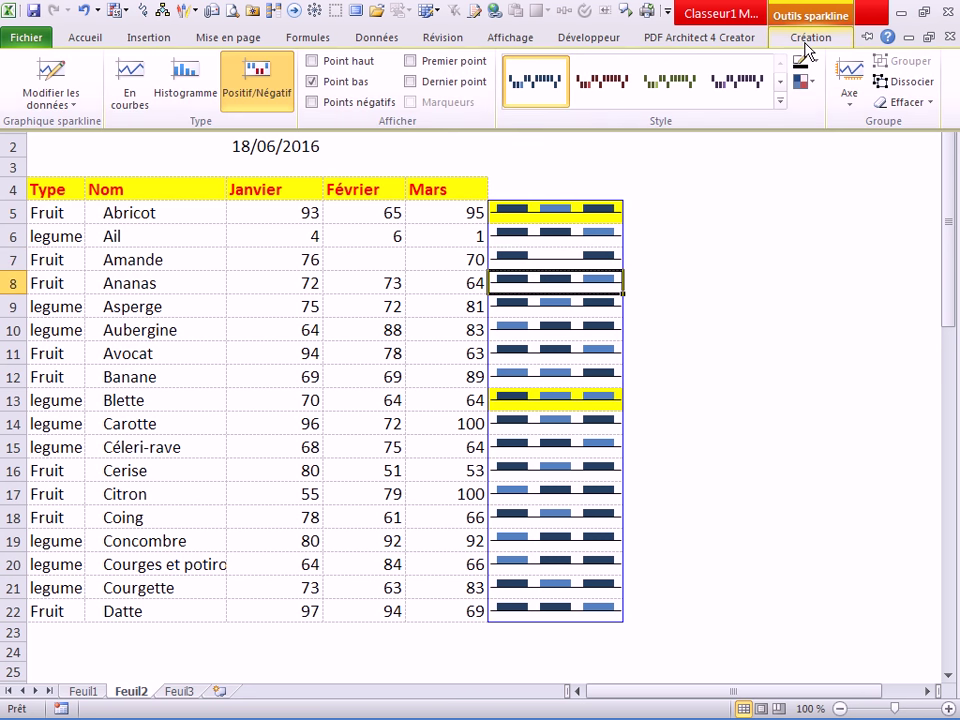
left_click(130, 82)
left_click(555, 358)
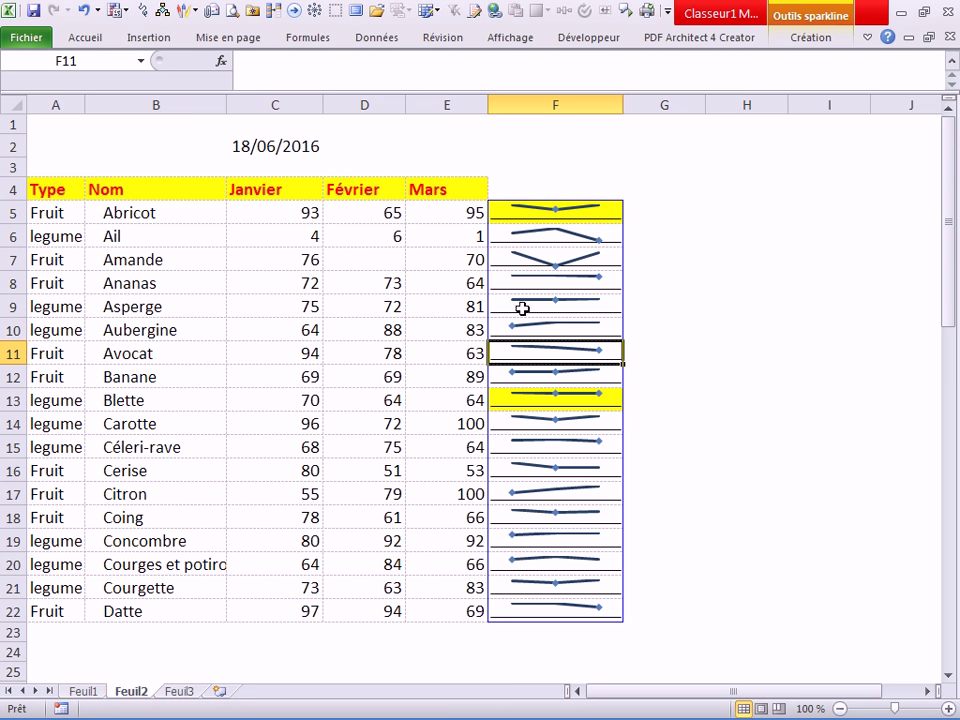
Step: Set the Point haut marker colour to light blue, replacing an initial green choice
left_click(557, 421)
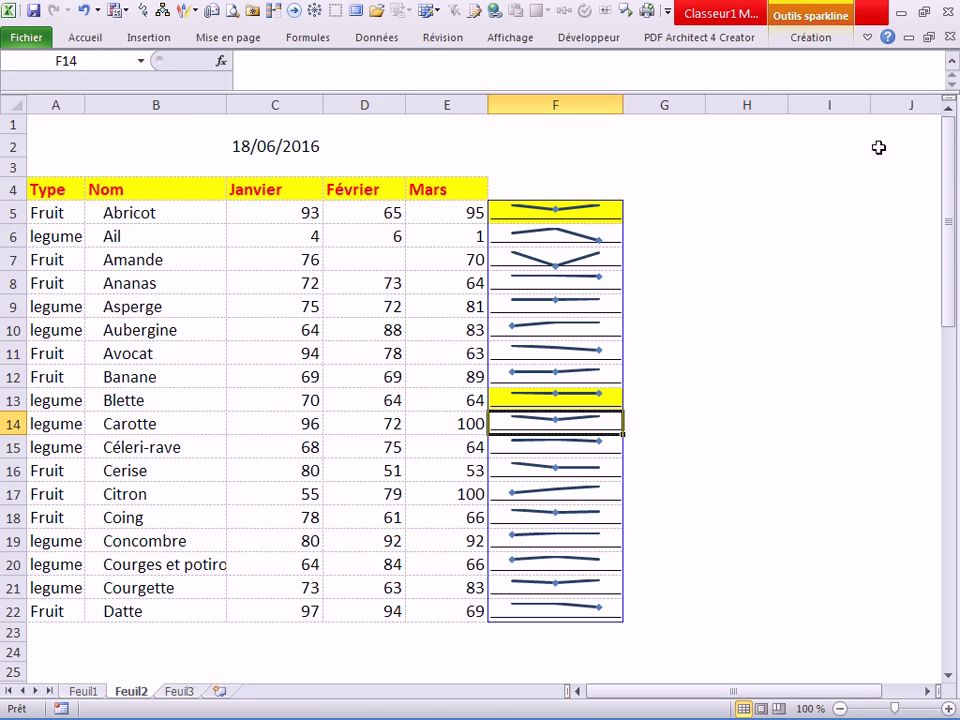
left_click(819, 40)
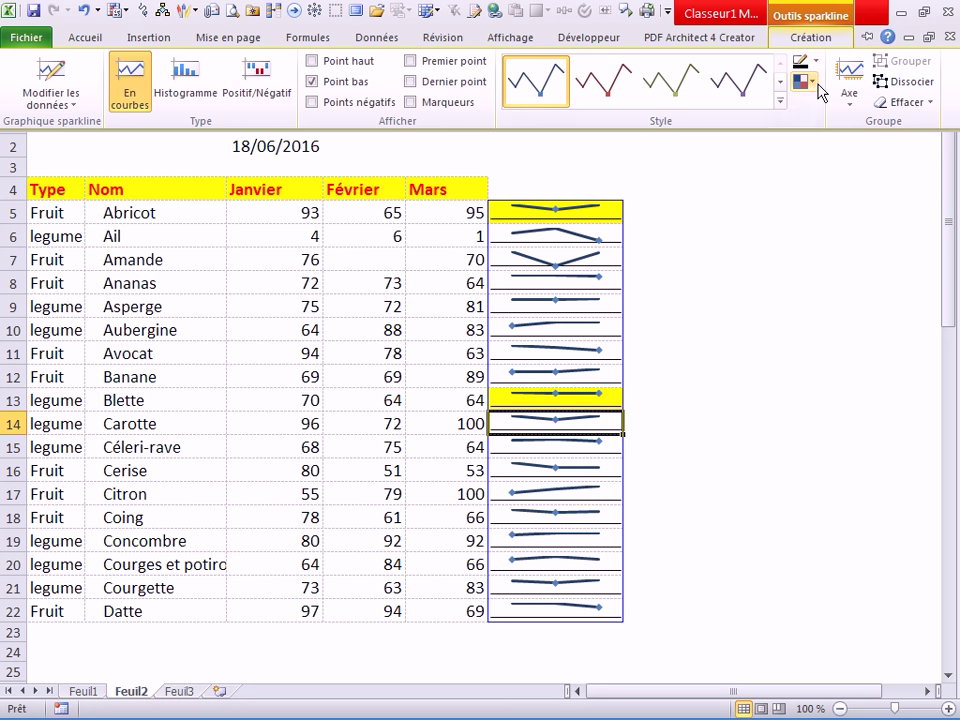
left_click(814, 85)
mouse_move(842, 150)
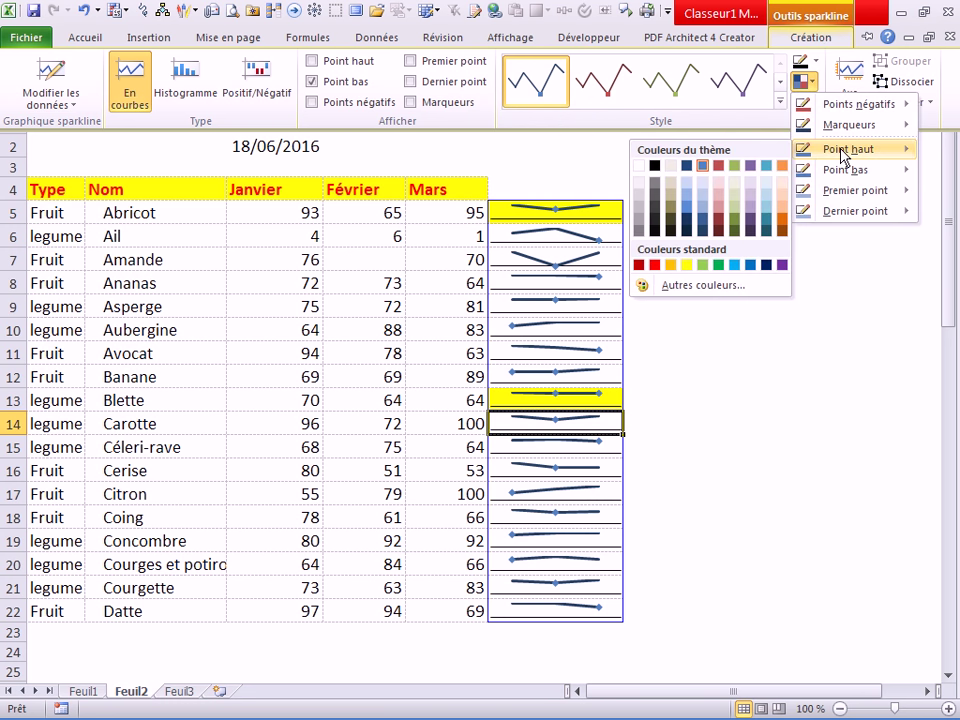
left_click(719, 266)
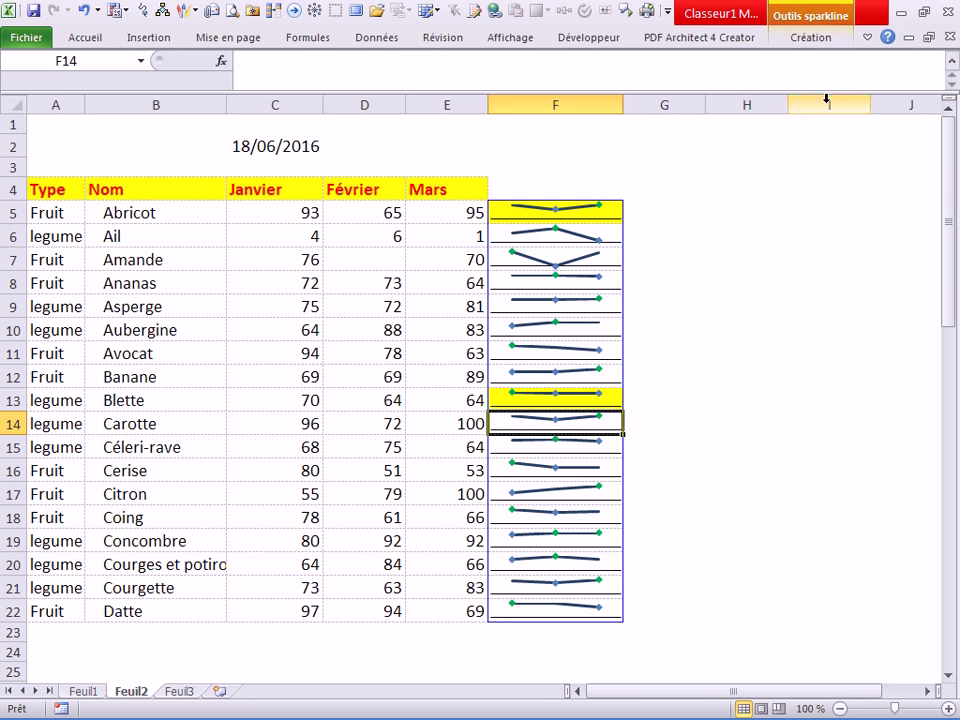
left_click(808, 40)
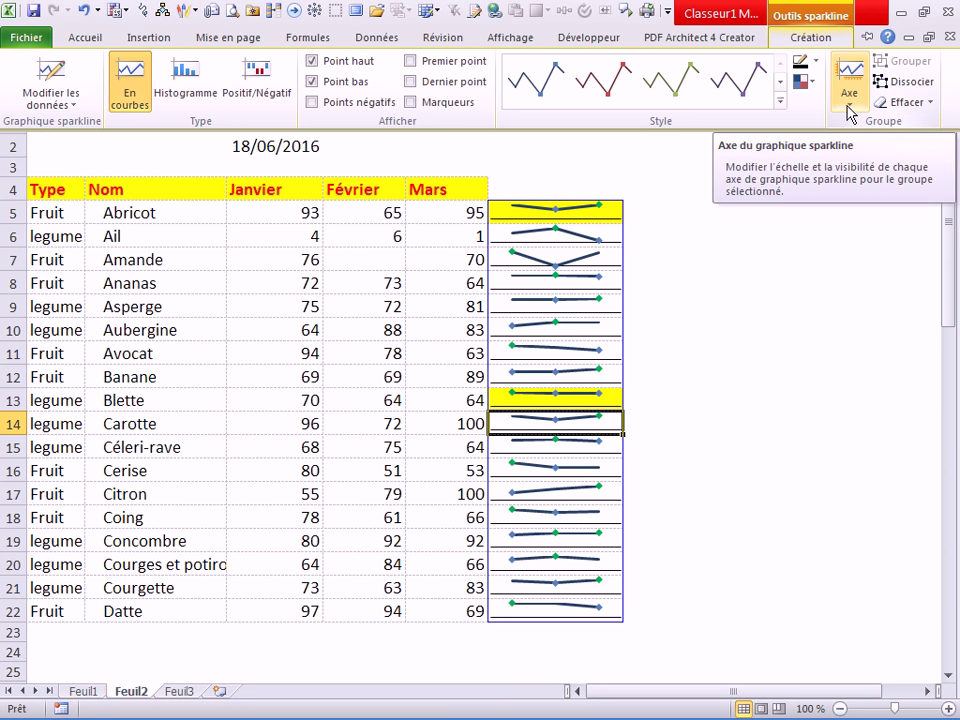
left_click(850, 110)
left_click(813, 85)
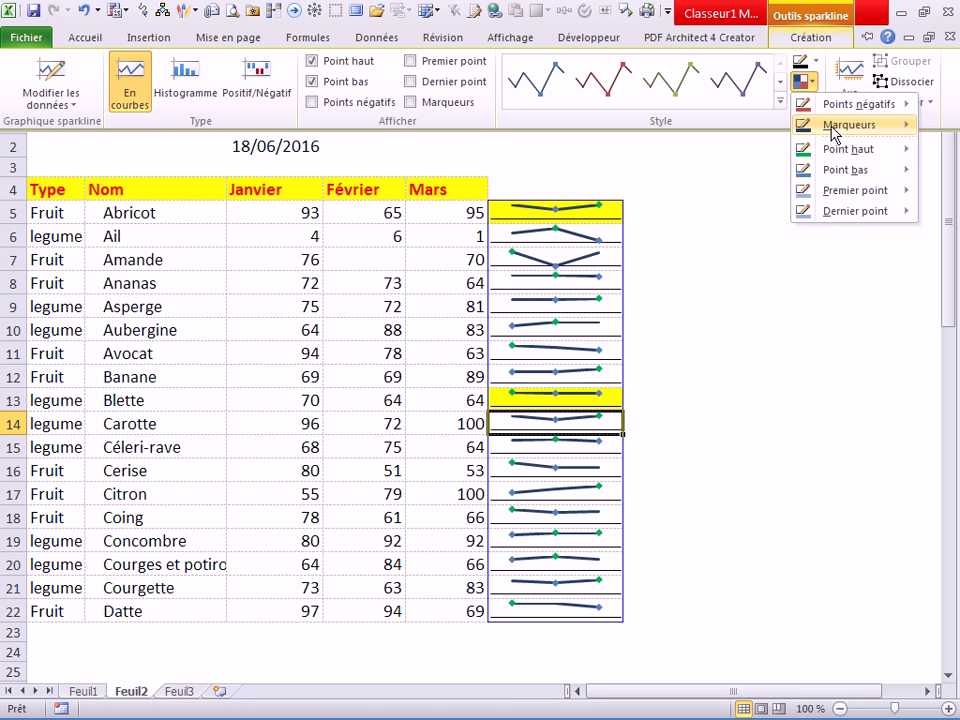
mouse_move(835, 153)
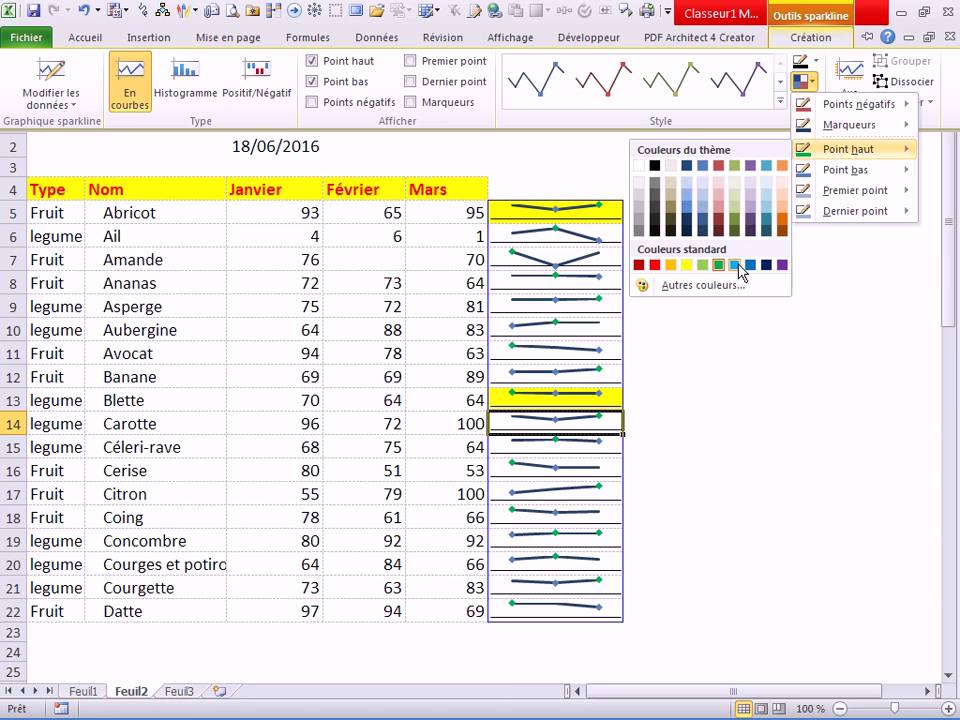
left_click(739, 266)
Step: Enter the author's name in cell F2
left_click(581, 288)
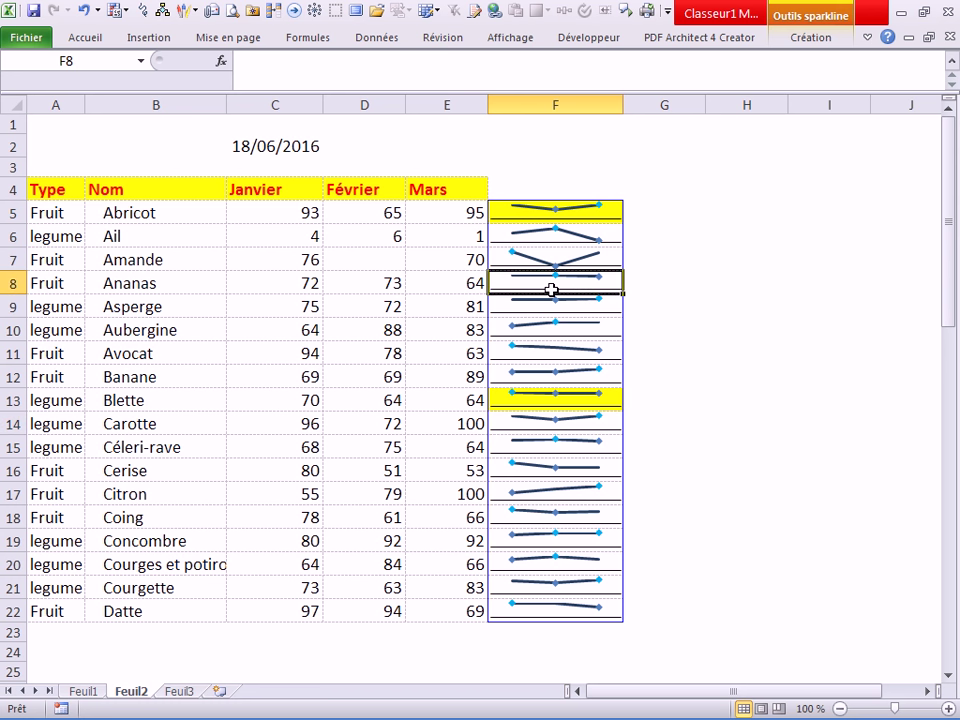
left_click(554, 358)
left_click(688, 317)
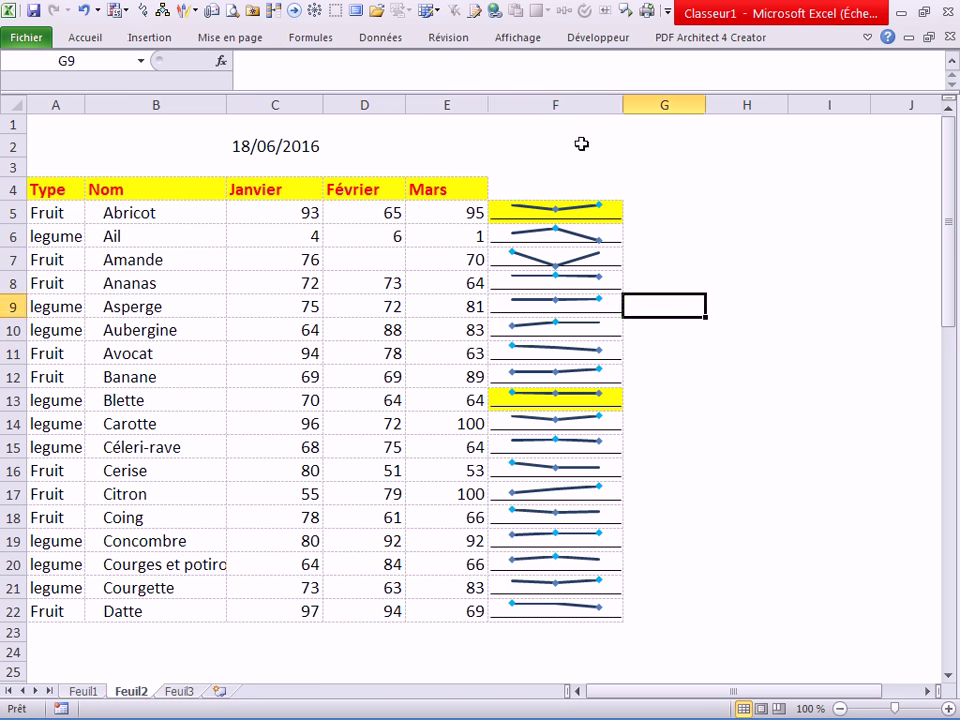
left_click(577, 140)
type("sihamidi")
key("Return")
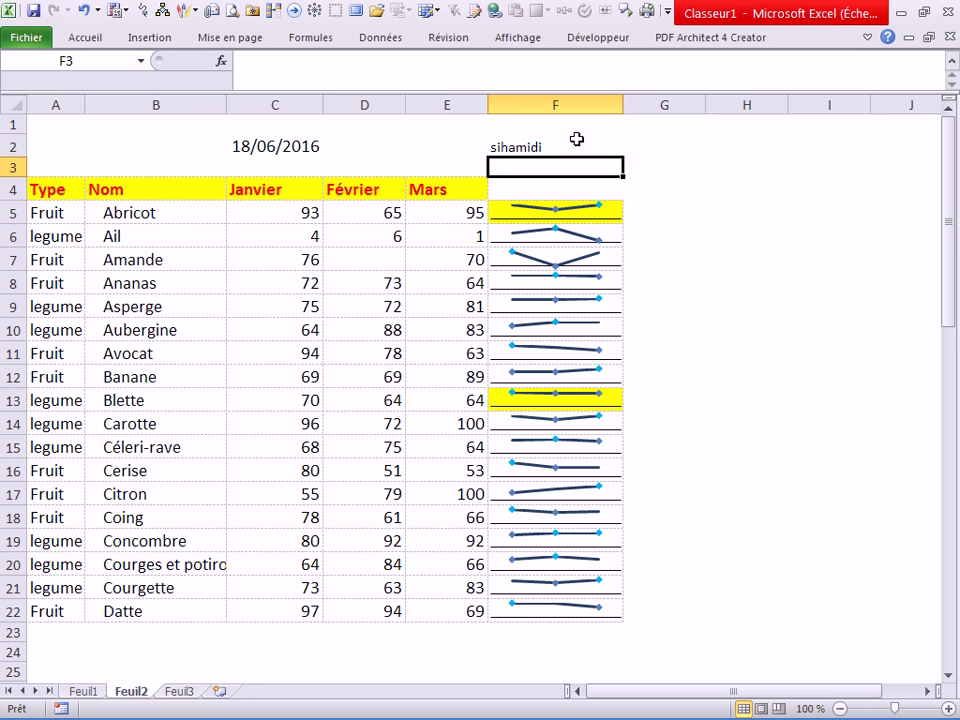